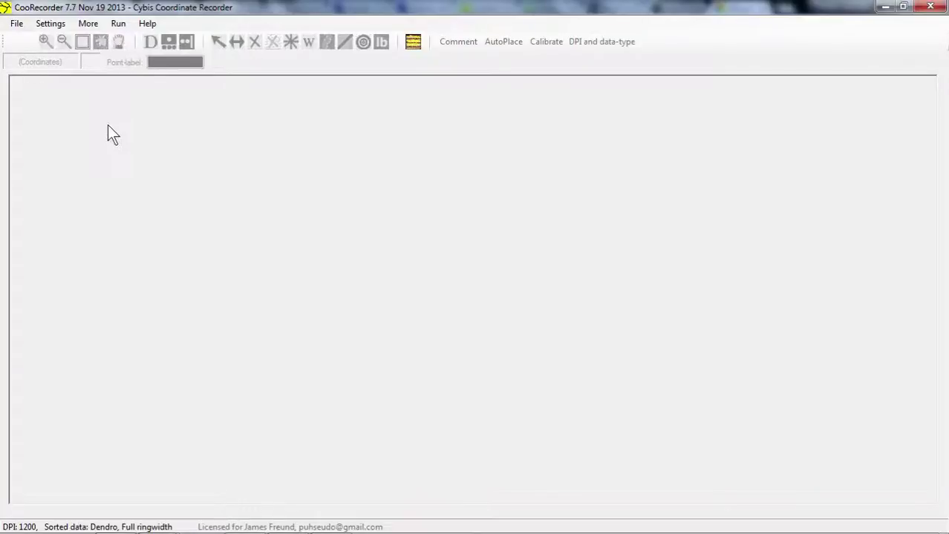
# - Open the File menu and close it again without choosing any command
pyautogui.click(15, 24)
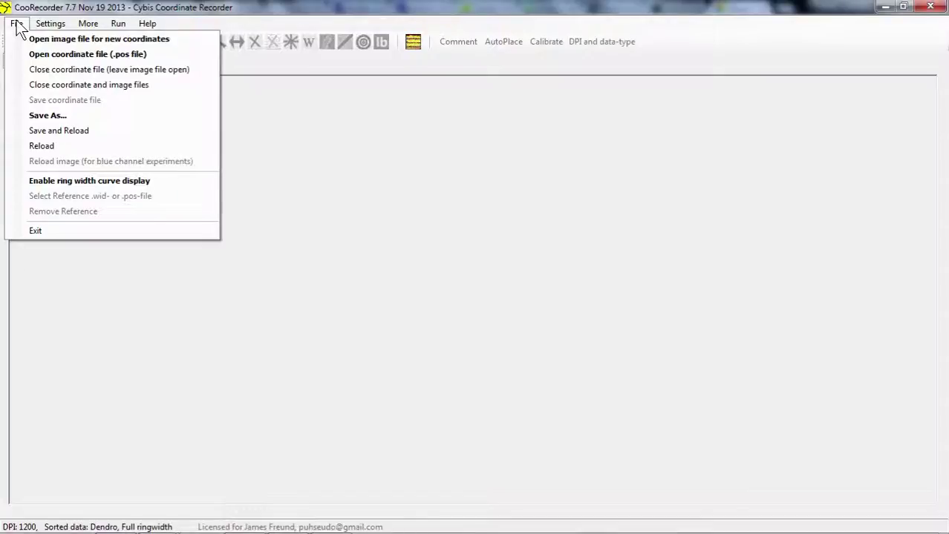
pyautogui.click(45, 10)
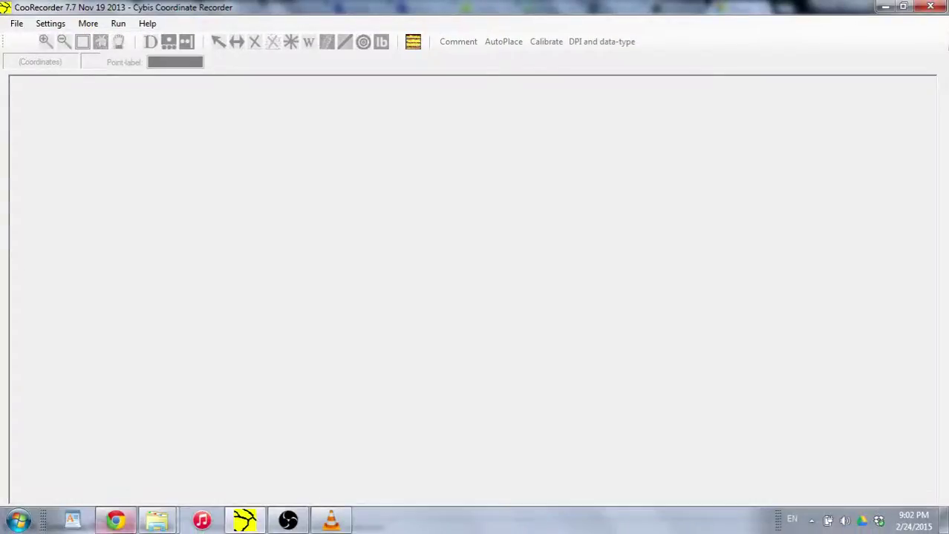
# - In the Start menu's All Programs list, expand the Cybis folder to show CooRecorder 7.7
pyautogui.click(18, 522)
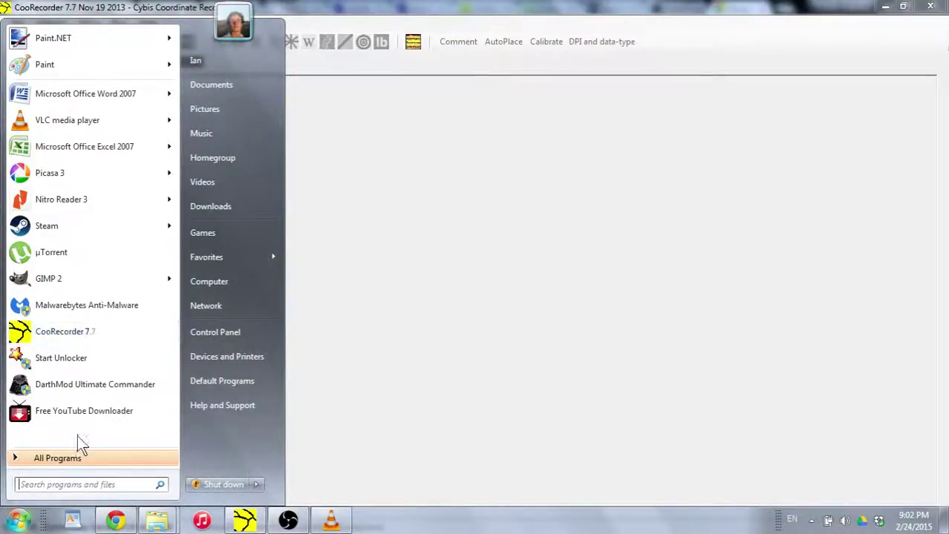
pyautogui.click(75, 458)
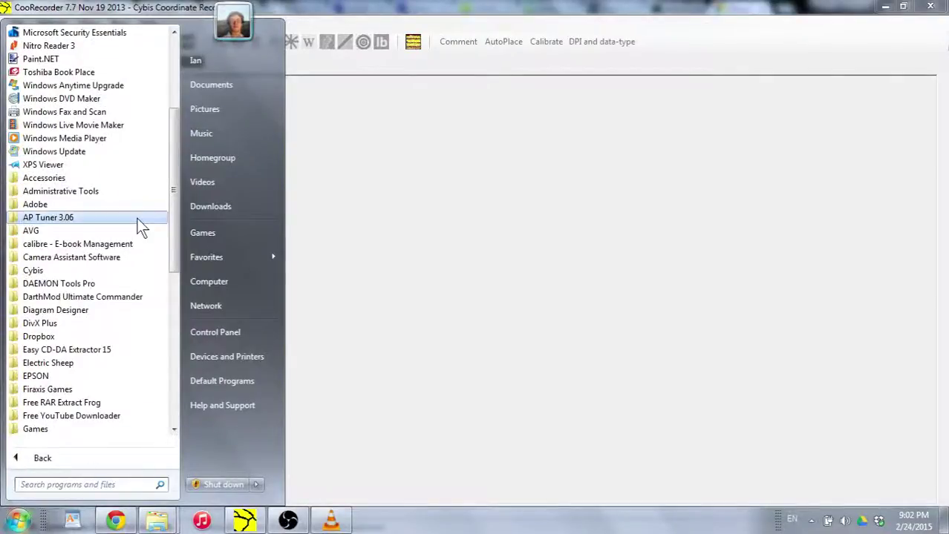
pyautogui.scroll(-8, 137, 223)
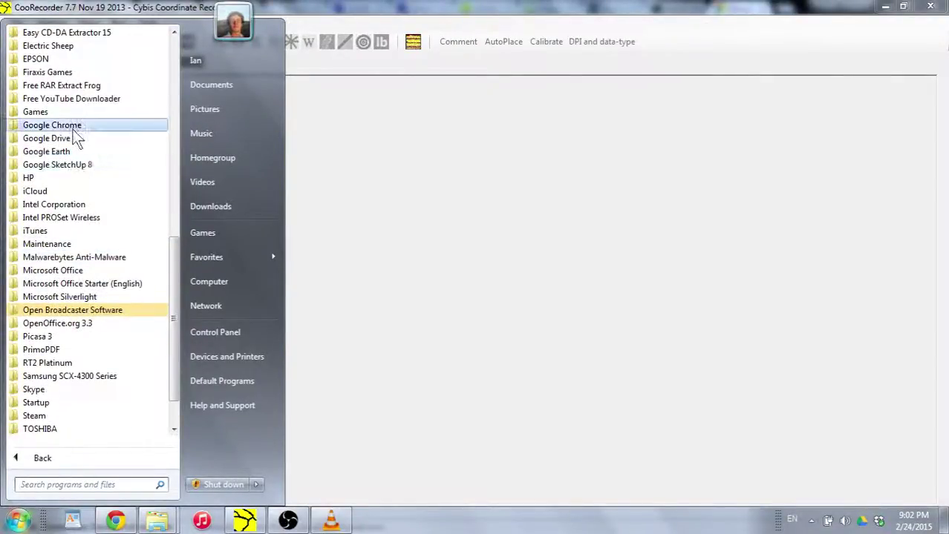
pyautogui.scroll(4, 70, 112)
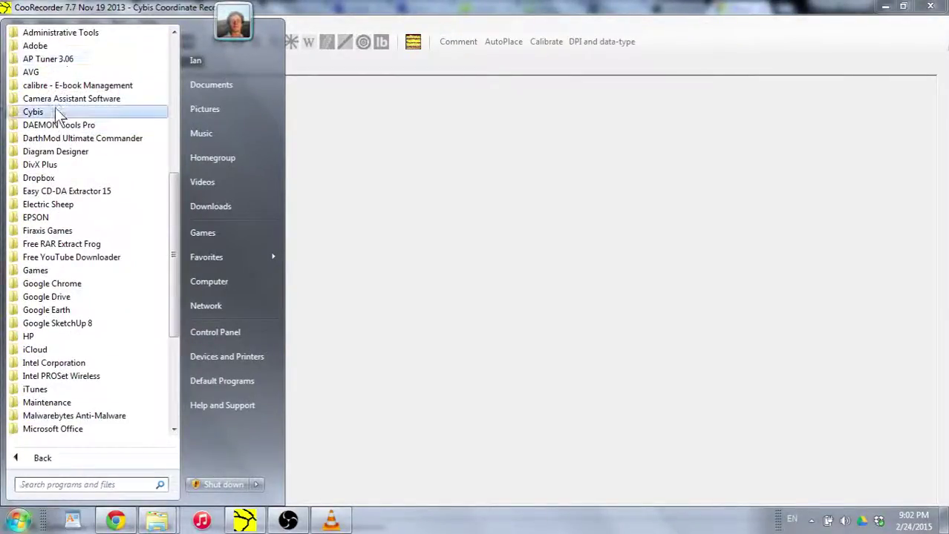
pyautogui.click(53, 111)
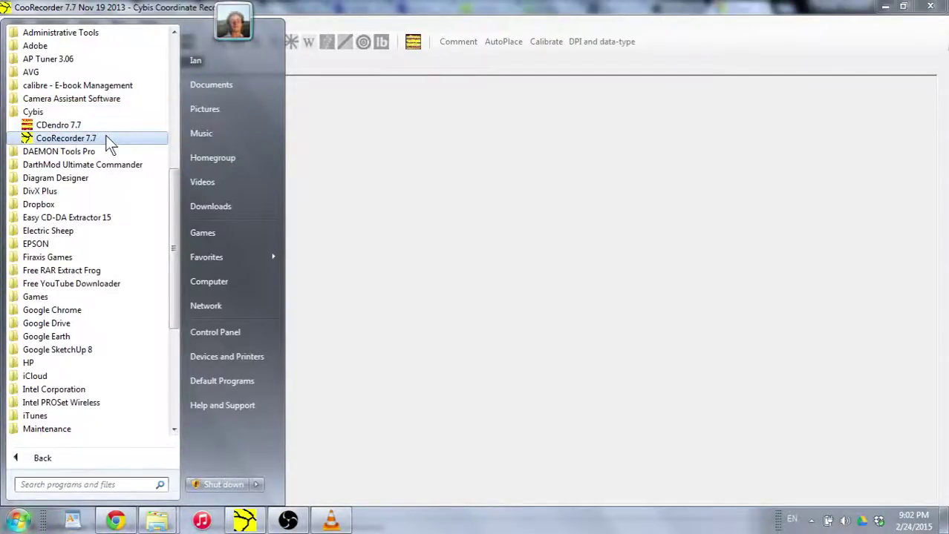
# - Open 67_DF5_043.jpg for new coordinates from Dropbox > Core Processing 2014 > Core Scans 2014-2015 > scans 1200 dpi
pyautogui.click(464, 9)
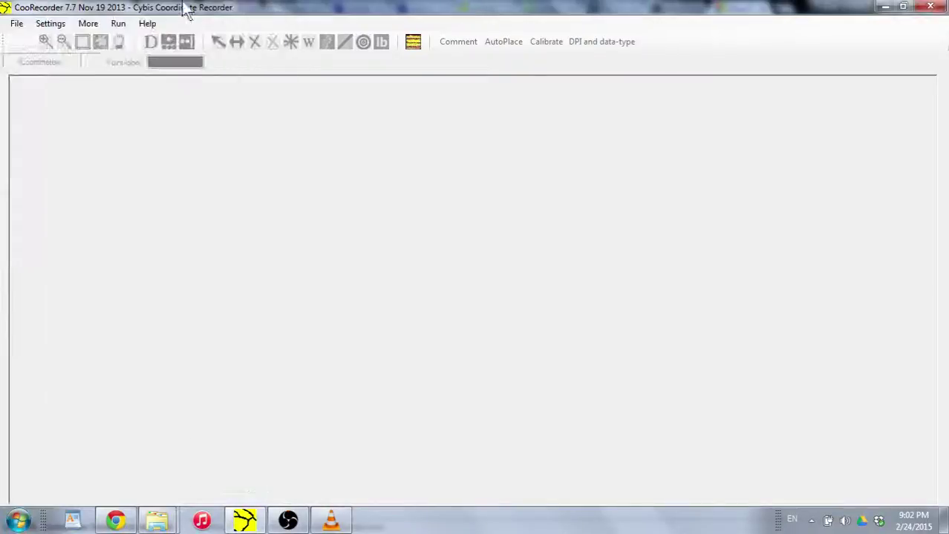
pyautogui.click(18, 25)
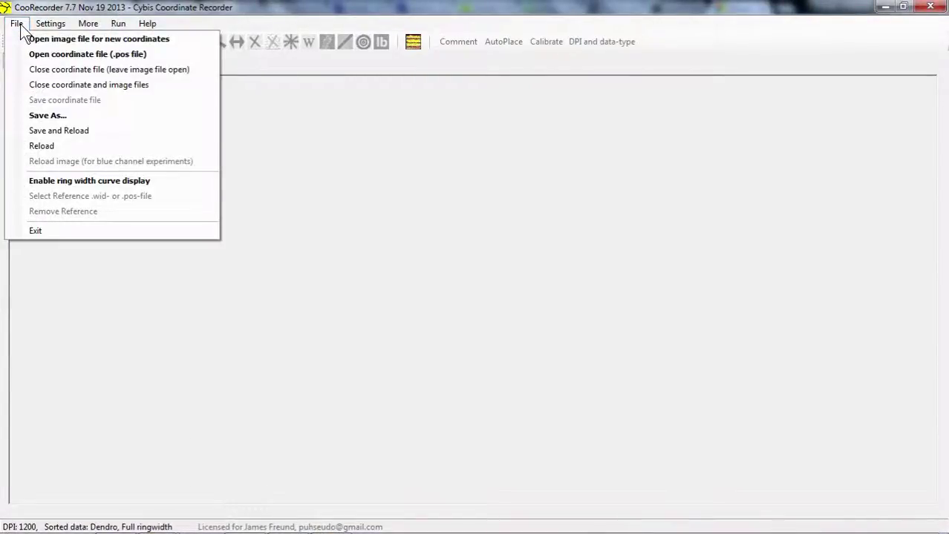
pyautogui.click(178, 38)
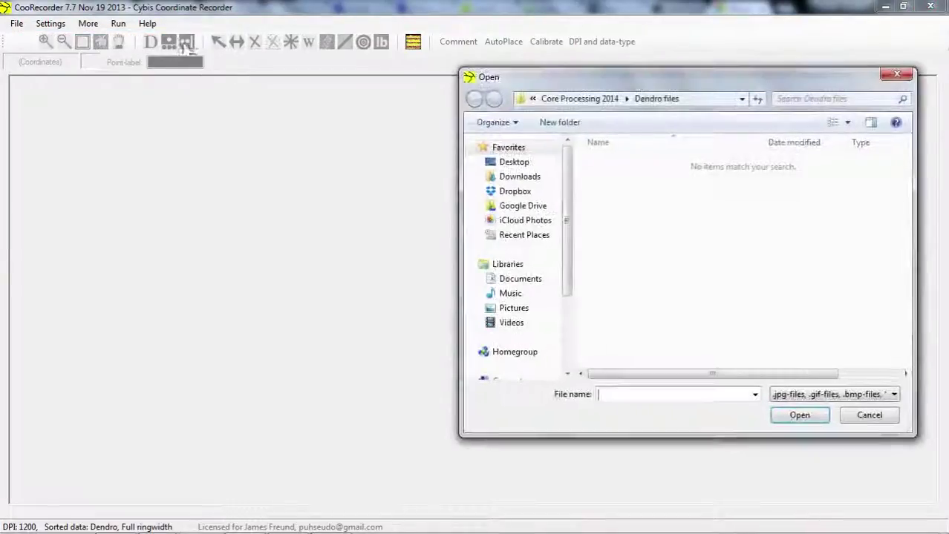
pyautogui.click(521, 192)
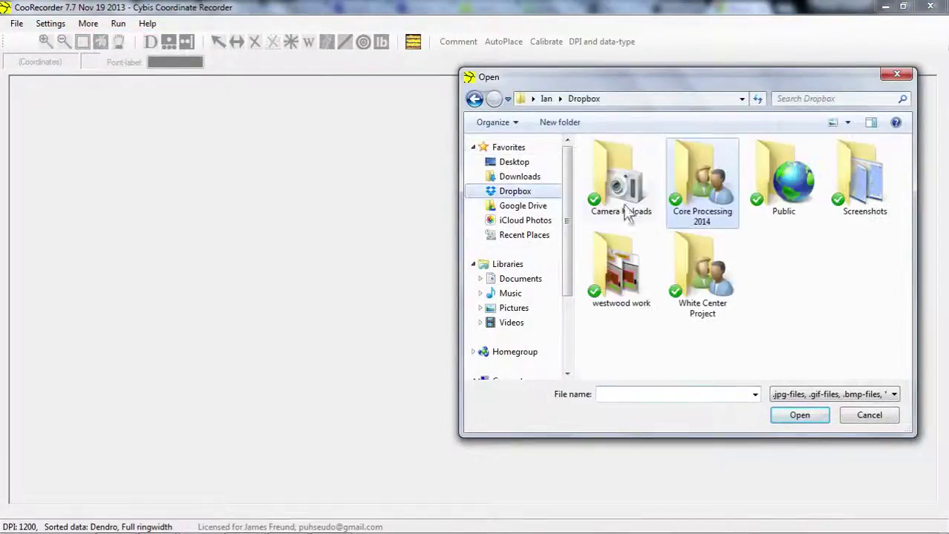
pyautogui.doubleClick(706, 173)
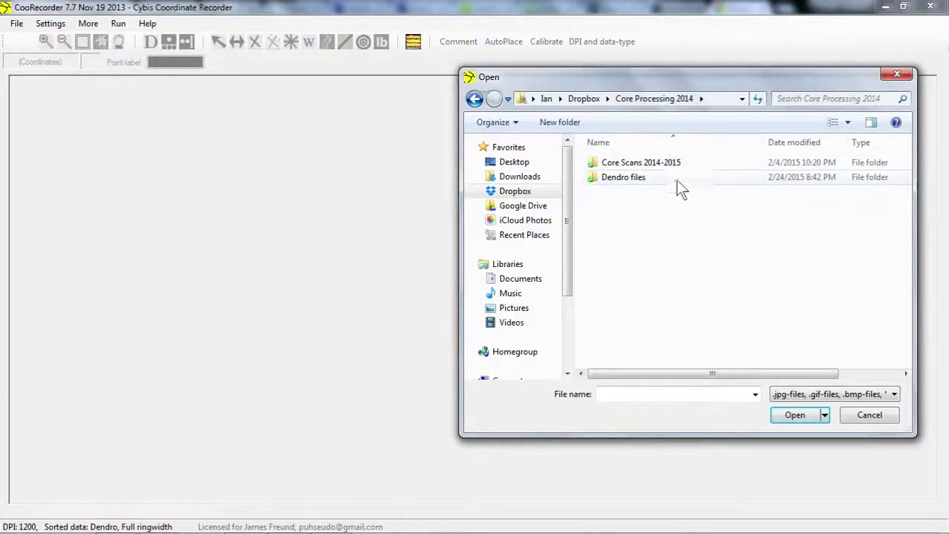
pyautogui.doubleClick(680, 163)
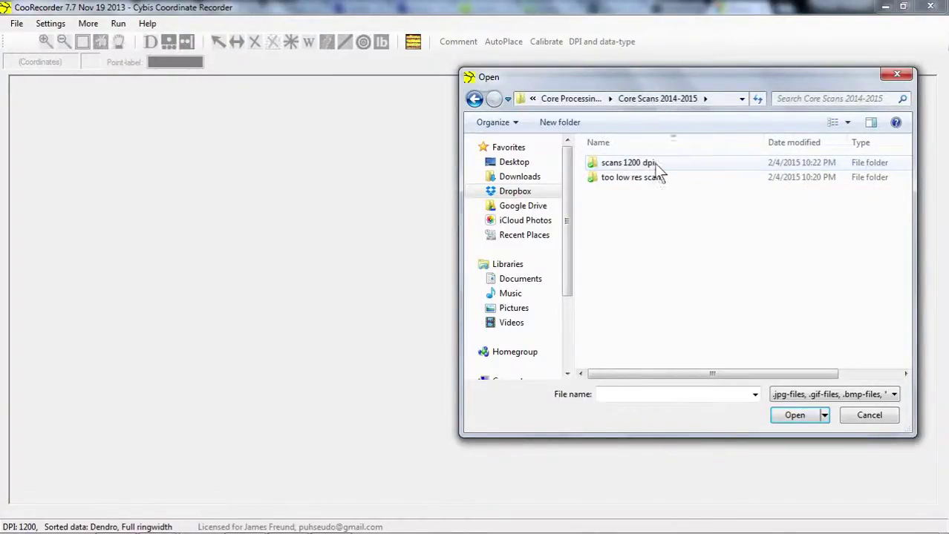
pyautogui.doubleClick(662, 163)
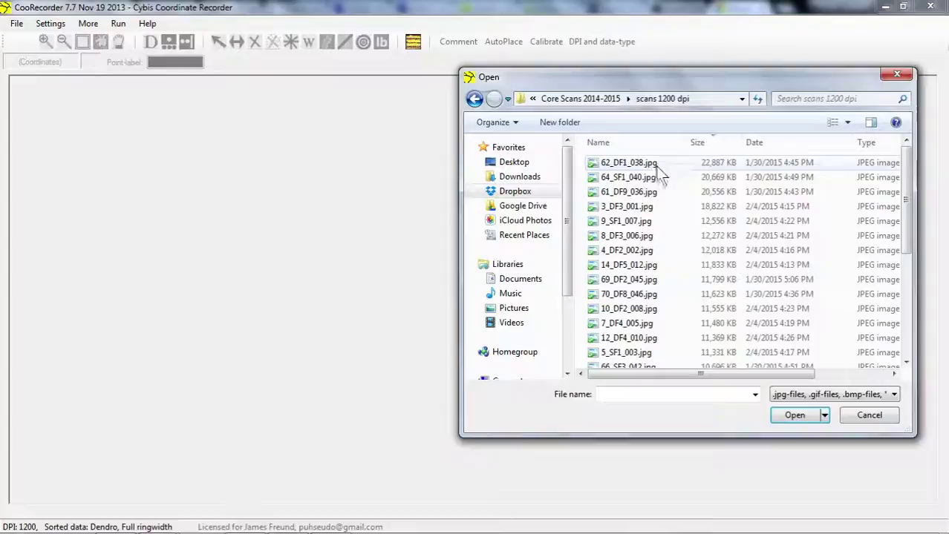
pyautogui.moveTo(907, 180); pyautogui.dragTo(904, 319)
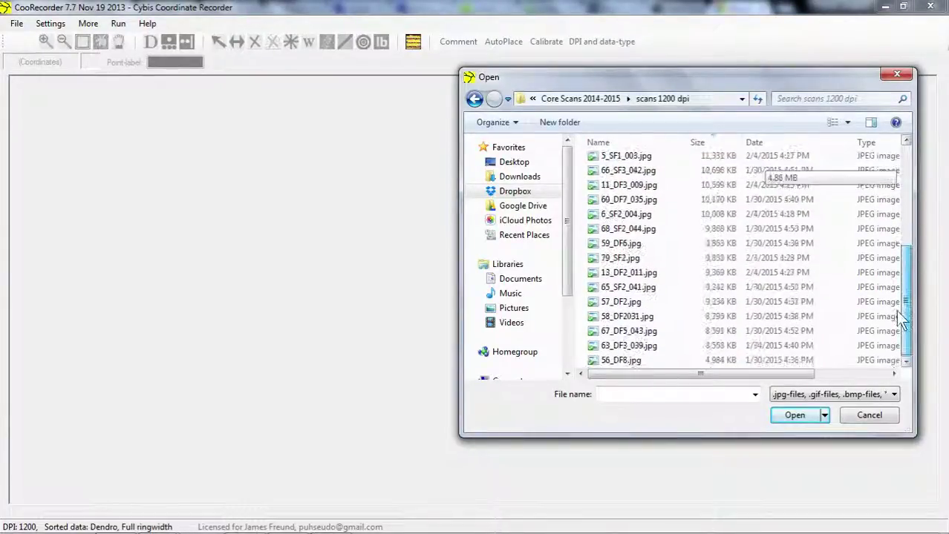
pyautogui.doubleClick(725, 332)
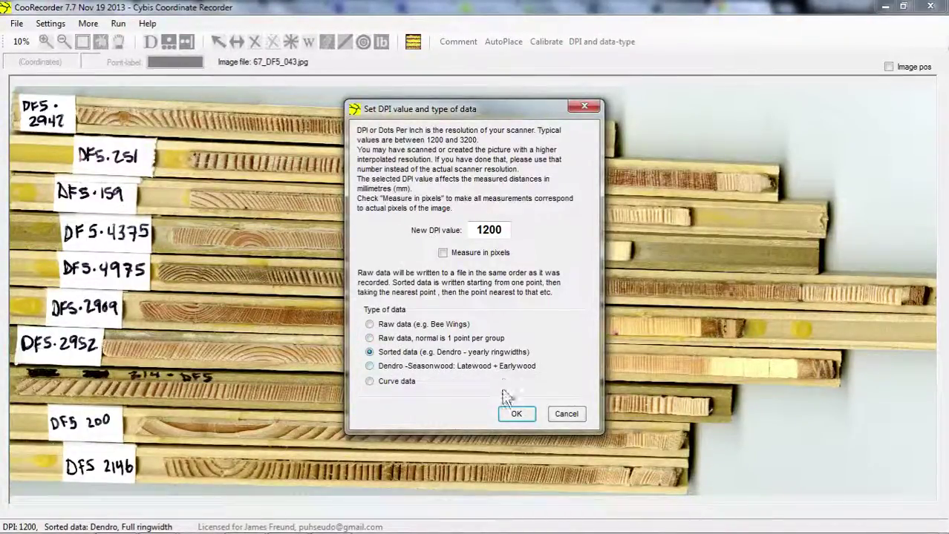
# - Accept 1200 DPI with sorted Dendro full ringwidth data
pyautogui.click(515, 414)
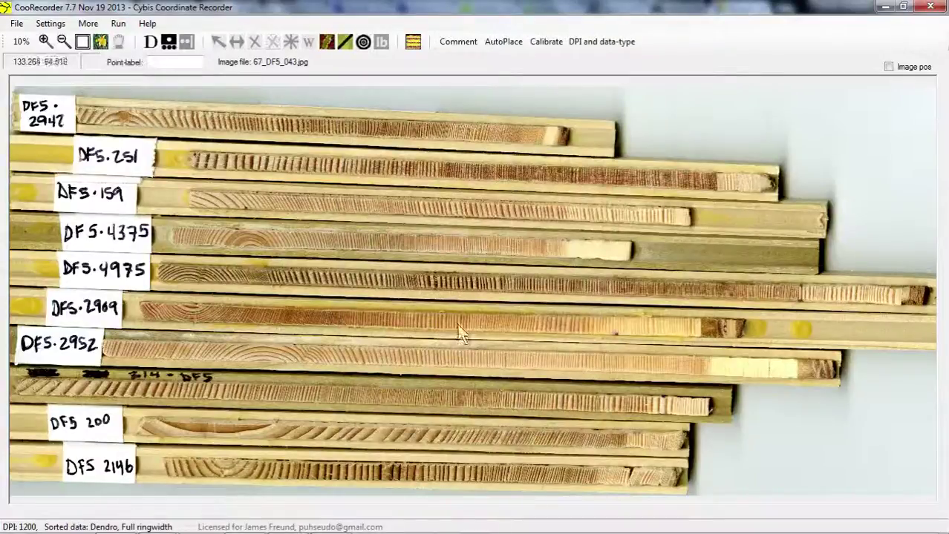
# - Draw a help line along the second core from the top
pyautogui.click(345, 43)
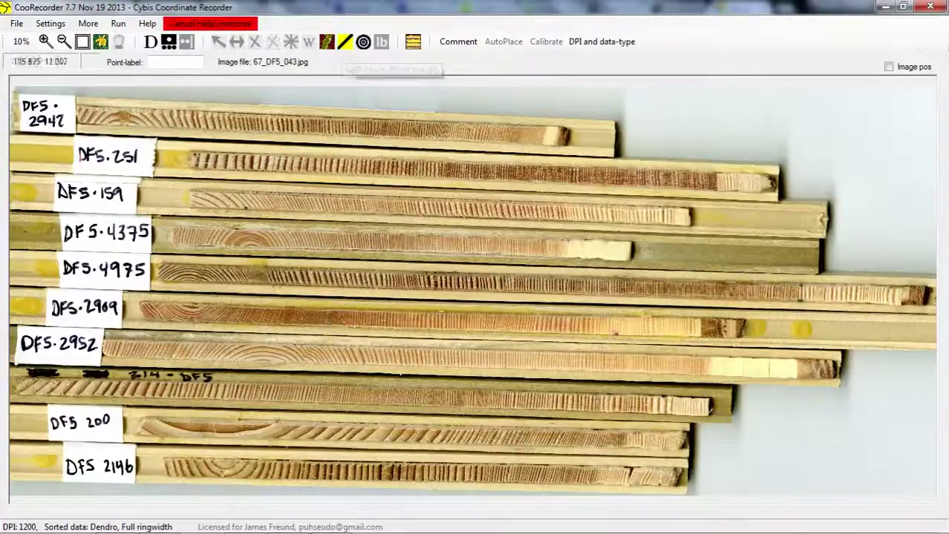
pyautogui.click(764, 182)
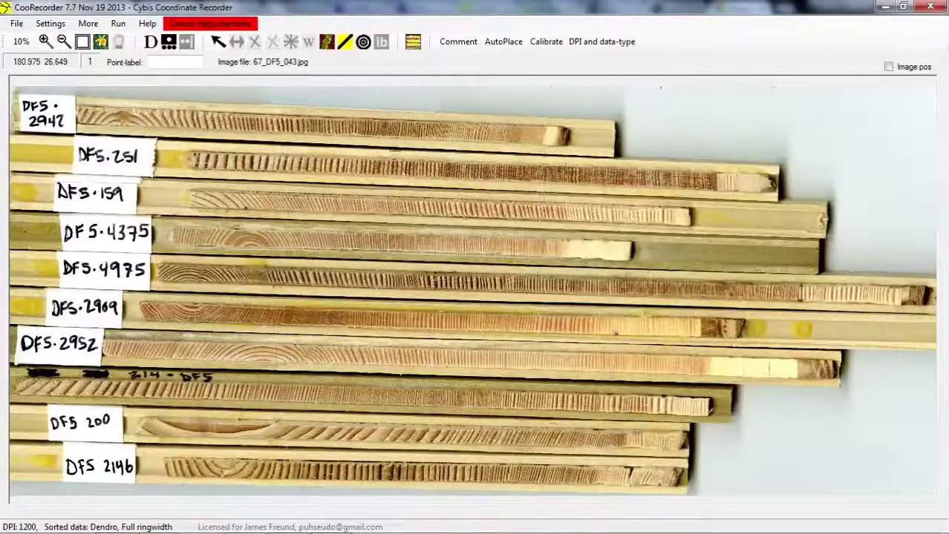
pyautogui.press('Escape')
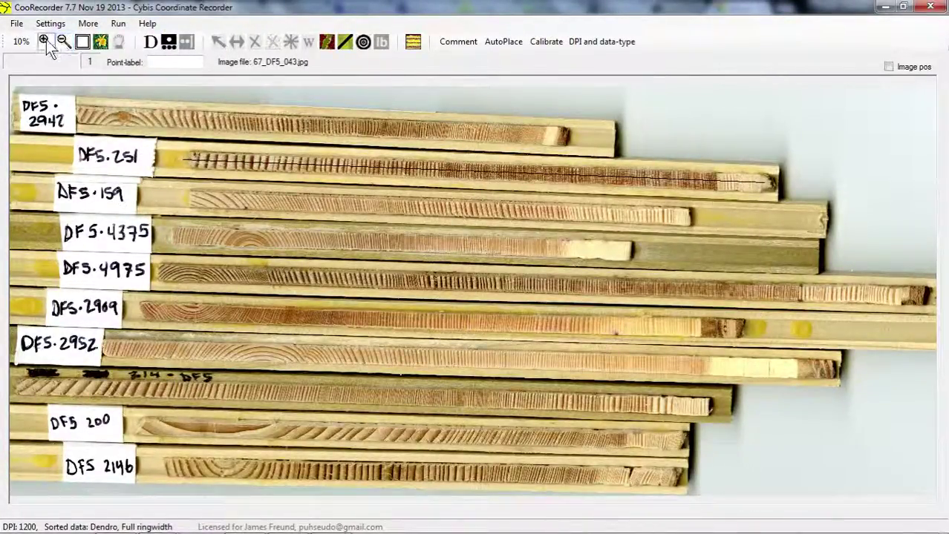
# - Zoom to 55% on the core's bark end and start automatic ring-point placement
pyautogui.click(674, 193)
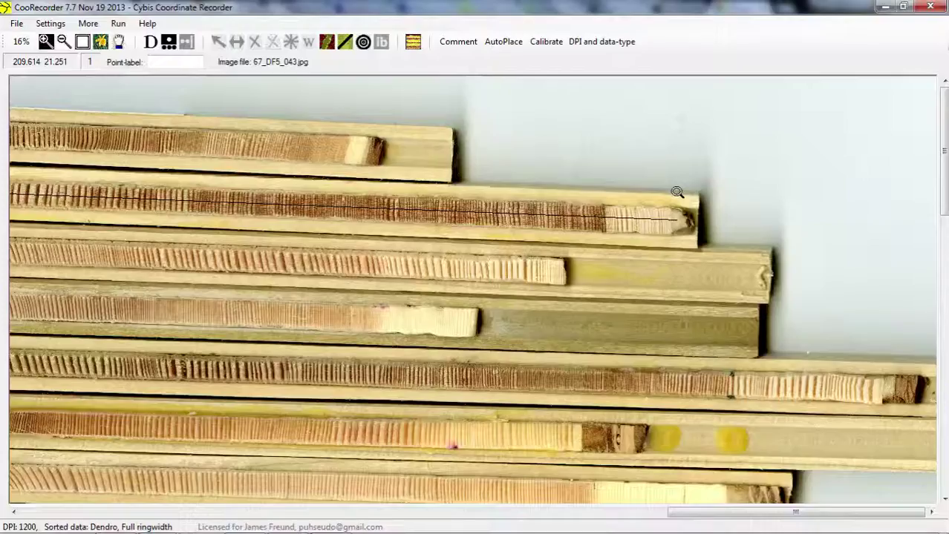
pyautogui.click(622, 209)
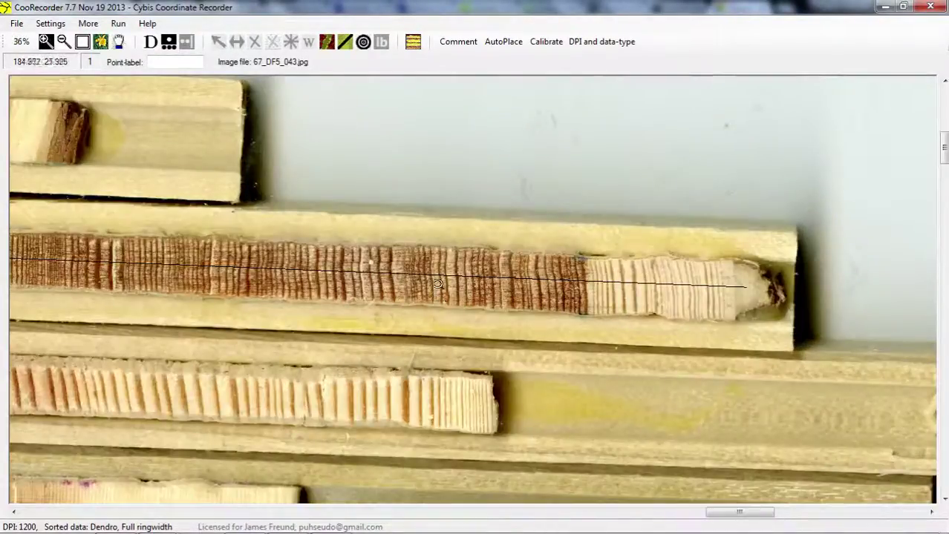
pyautogui.click(440, 296)
pyautogui.click(448, 270)
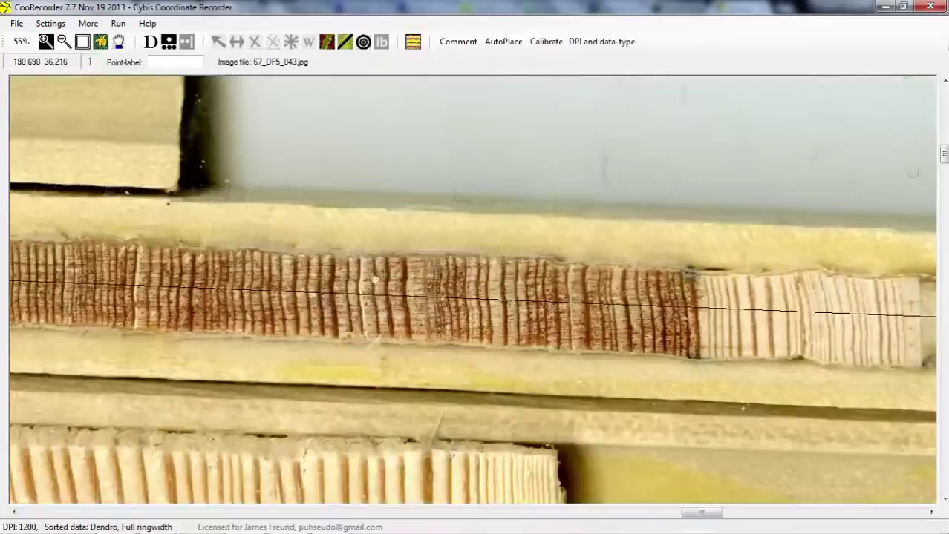
pyautogui.click(931, 512)
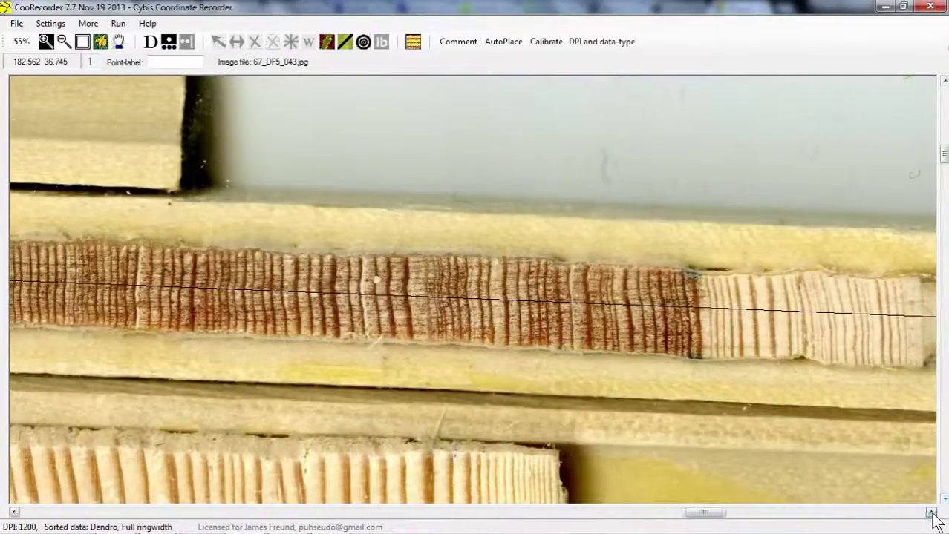
pyautogui.click(503, 42)
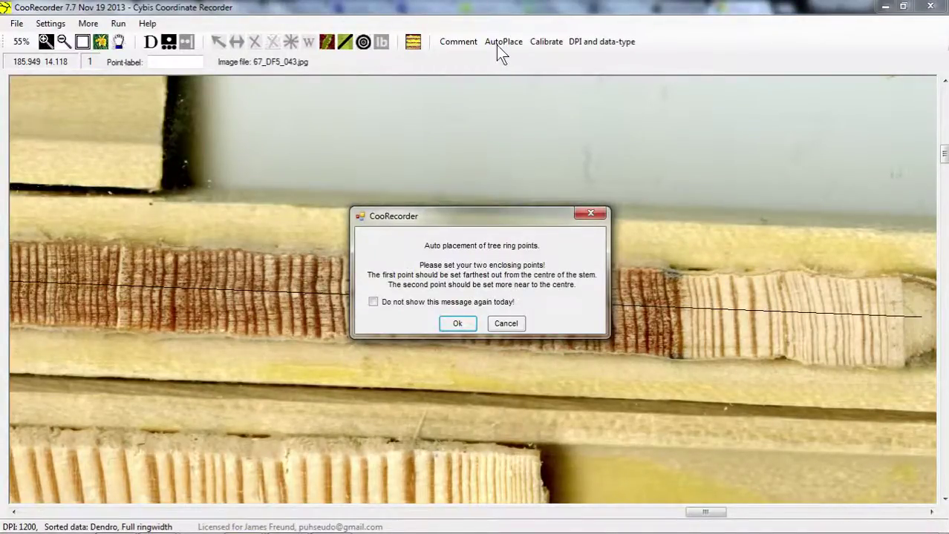
# - Auto-place ring points from the core's outer end to the light wood's edge, then continue auto-placement inward
pyautogui.click(457, 325)
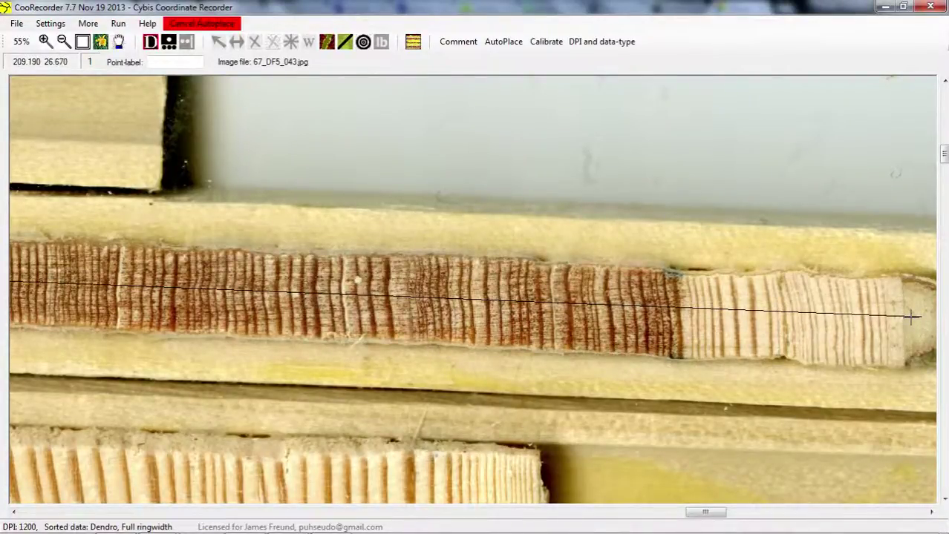
pyautogui.click(911, 316)
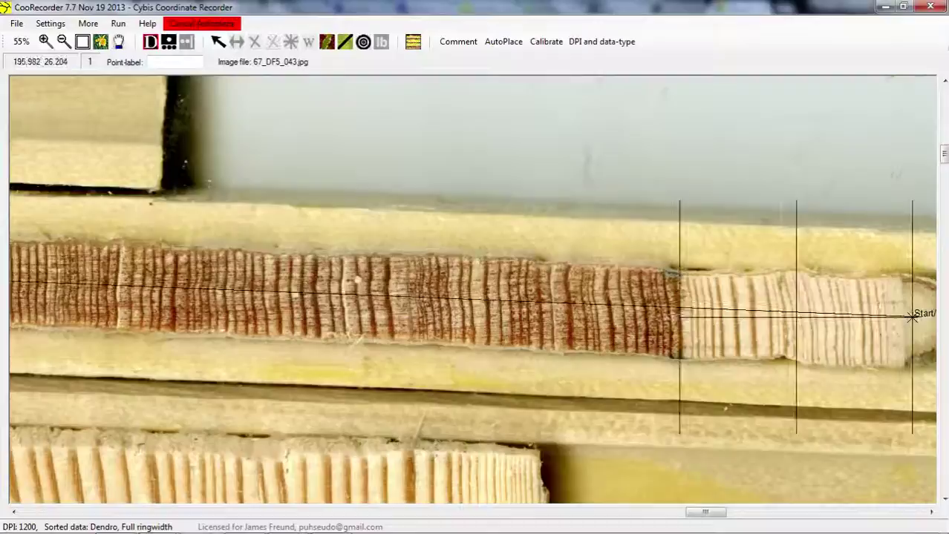
pyautogui.click(684, 309)
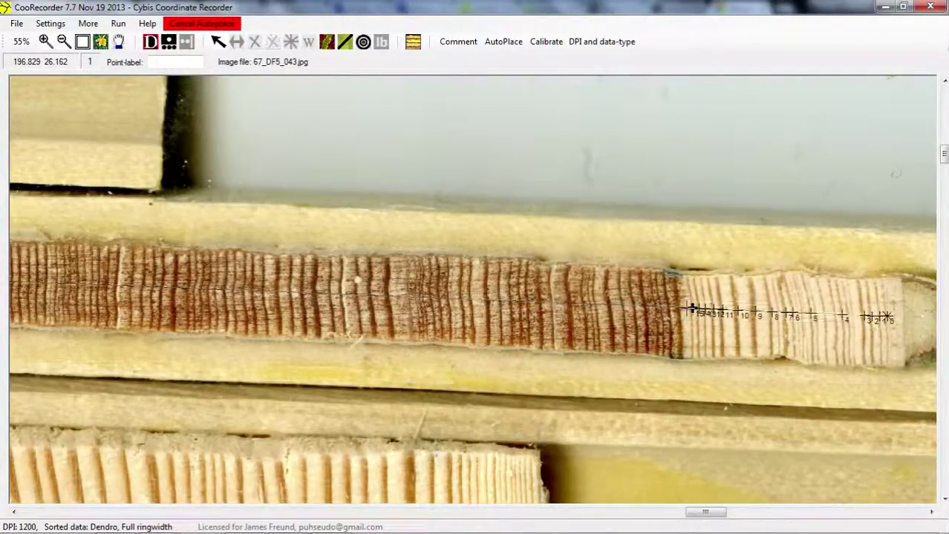
pyautogui.click(494, 42)
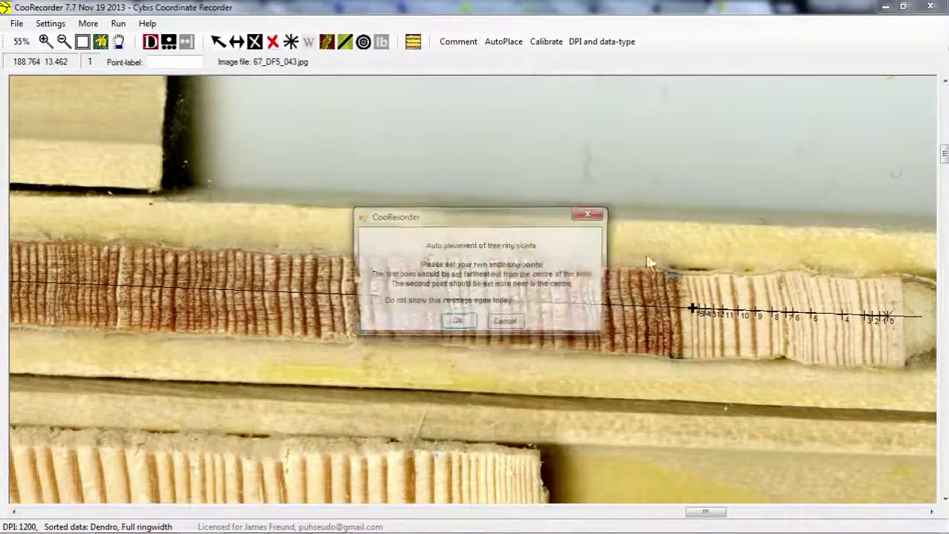
pyautogui.click(459, 323)
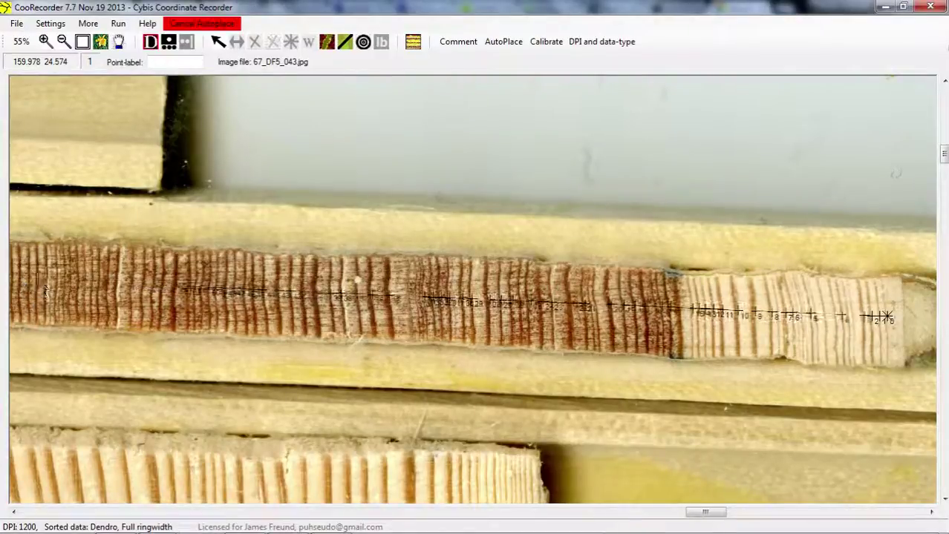
pyautogui.moveTo(720, 512); pyautogui.dragTo(547, 490)
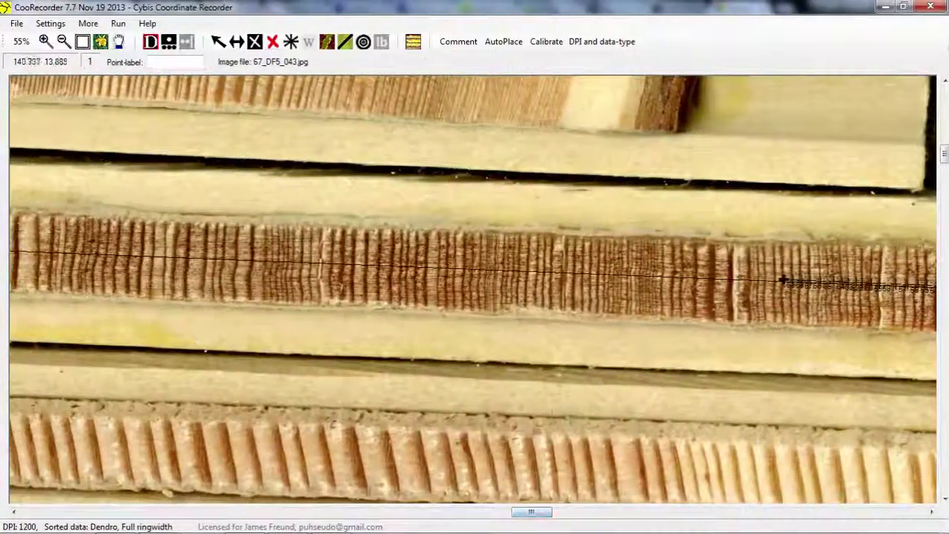
# - Auto-place ring points over the rest of the second core to its inner end, up to point 193
pyautogui.click(489, 42)
pyautogui.click(452, 323)
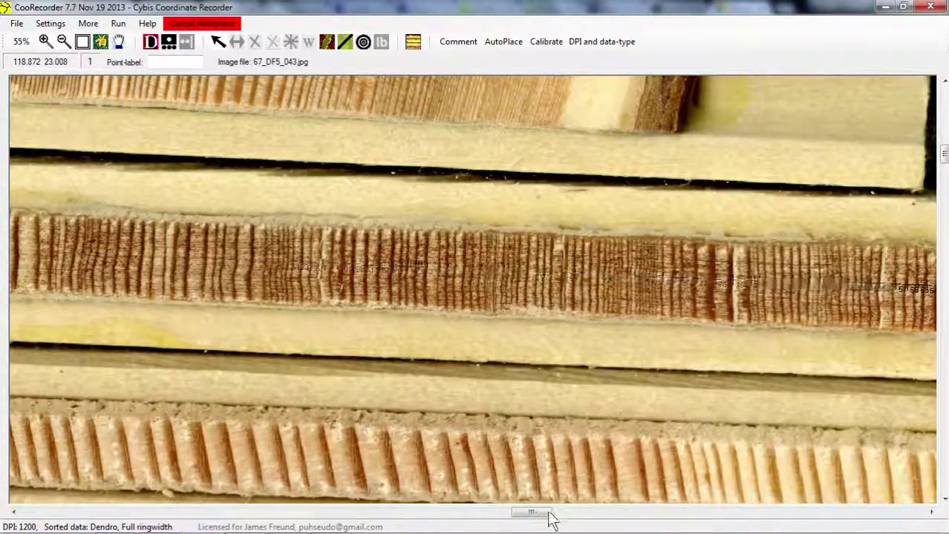
pyautogui.moveTo(540, 512); pyautogui.dragTo(378, 495)
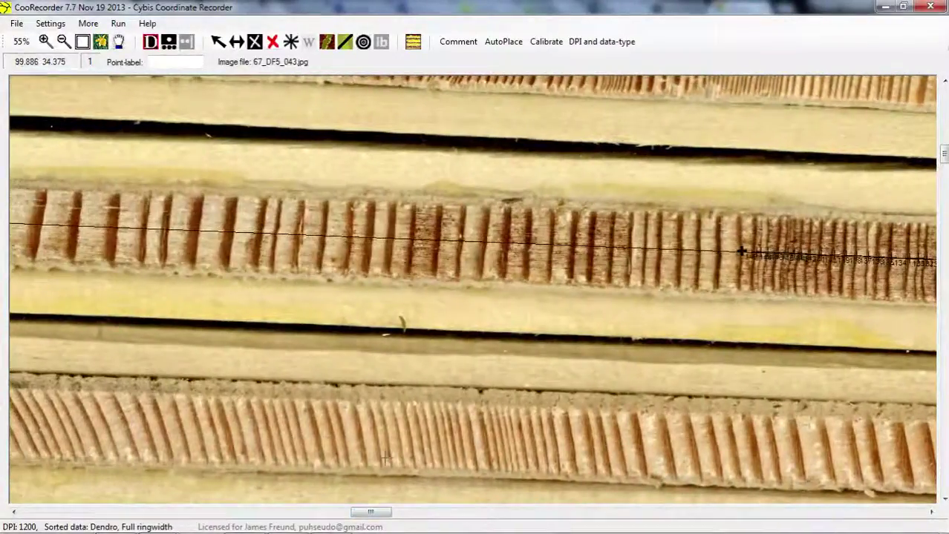
pyautogui.click(63, 42)
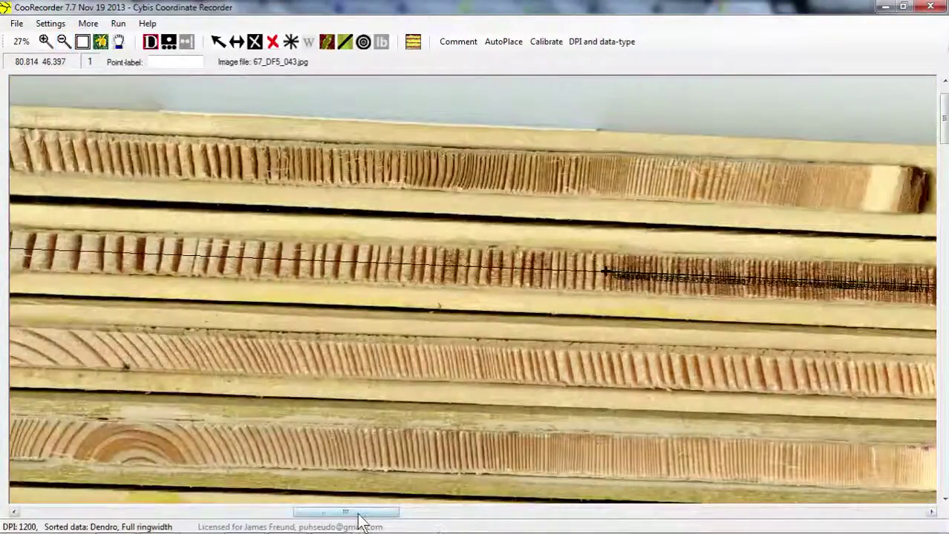
pyautogui.moveTo(360, 517); pyautogui.dragTo(296, 520)
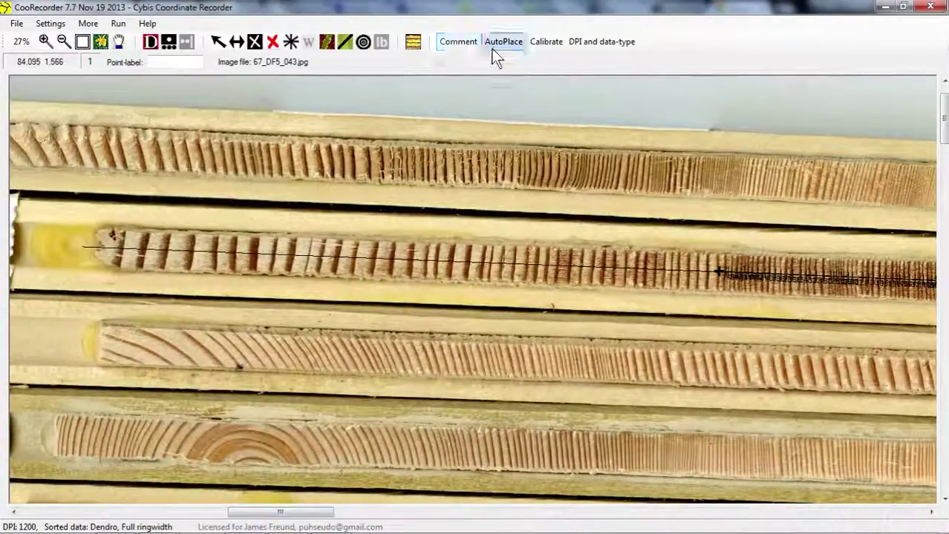
pyautogui.click(493, 43)
pyautogui.click(453, 322)
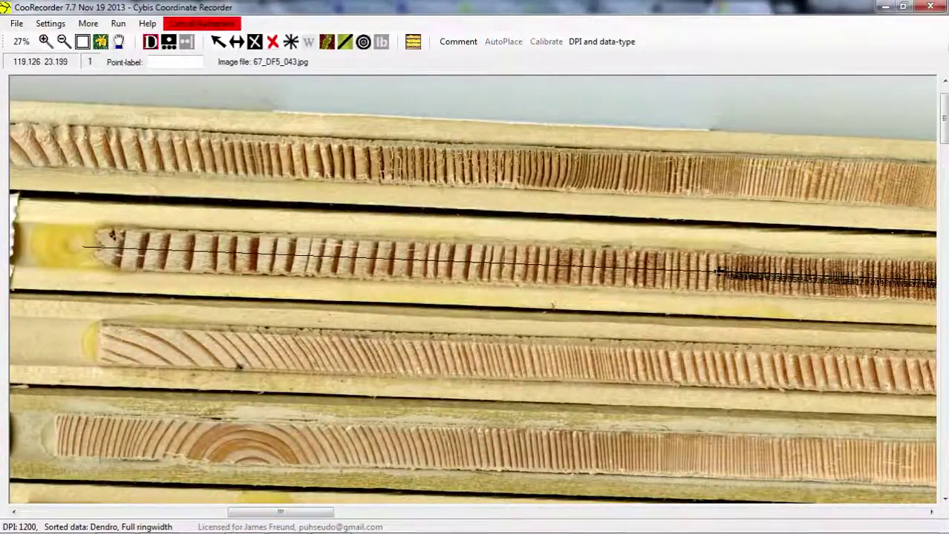
pyautogui.click(109, 242)
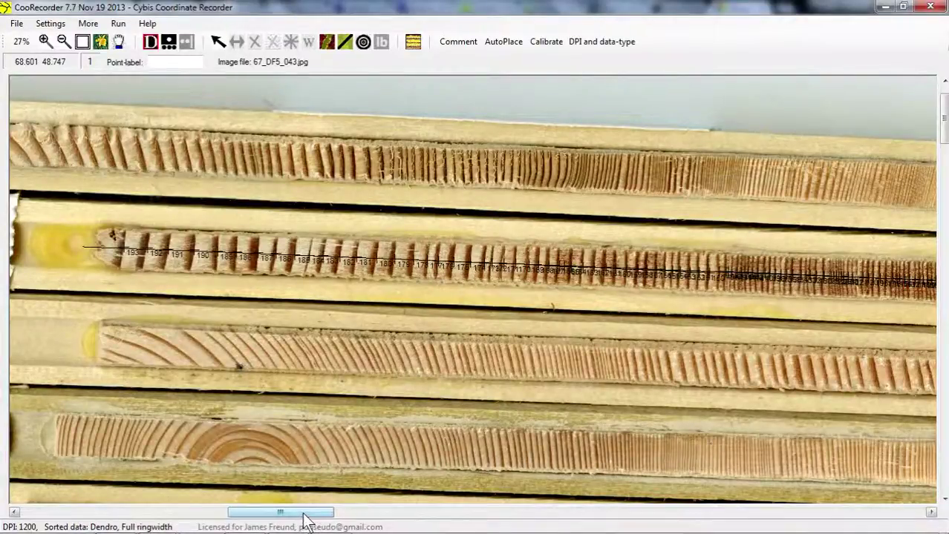
# - Zoom in on the core's outer end and add a point just beyond point 0
pyautogui.moveTo(307, 515); pyautogui.dragTo(388, 517)
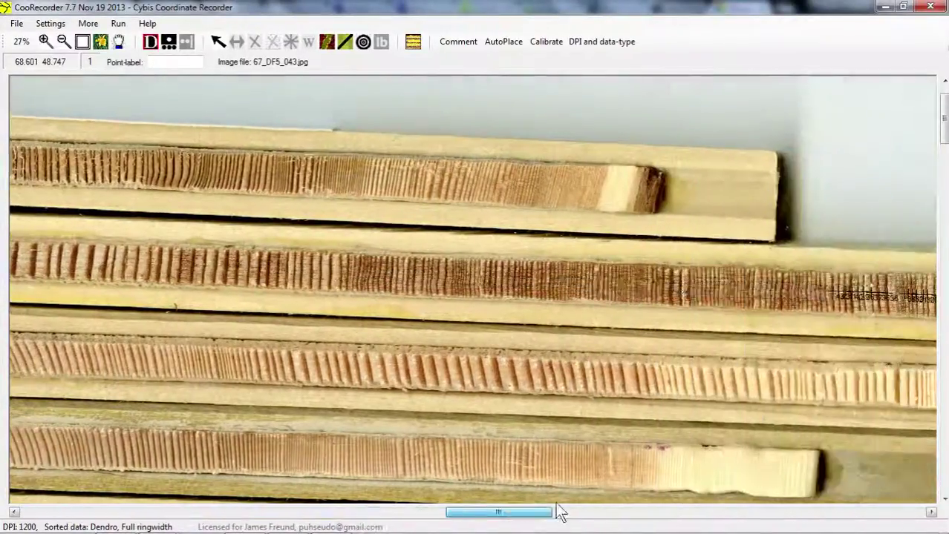
pyautogui.moveTo(558, 505); pyautogui.dragTo(837, 493)
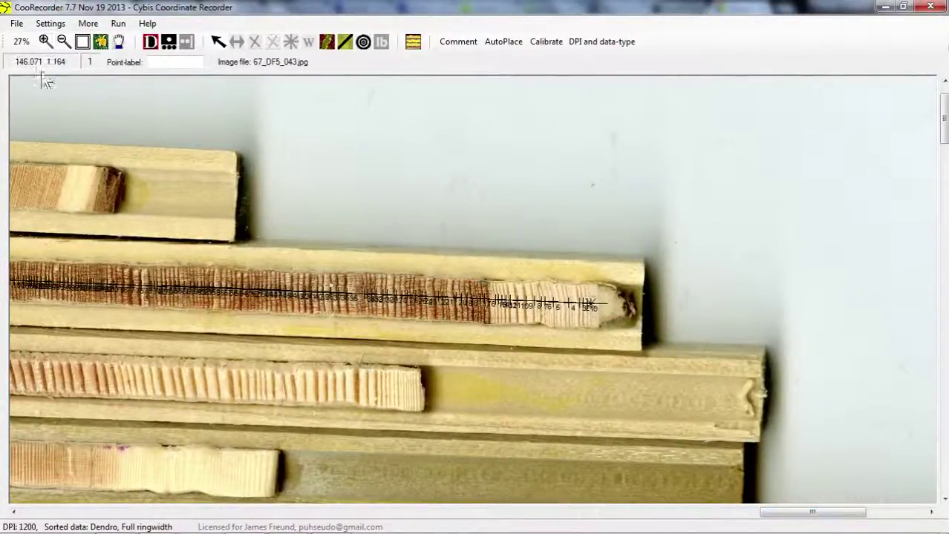
pyautogui.click(45, 42)
pyautogui.click(586, 297)
pyautogui.click(450, 264)
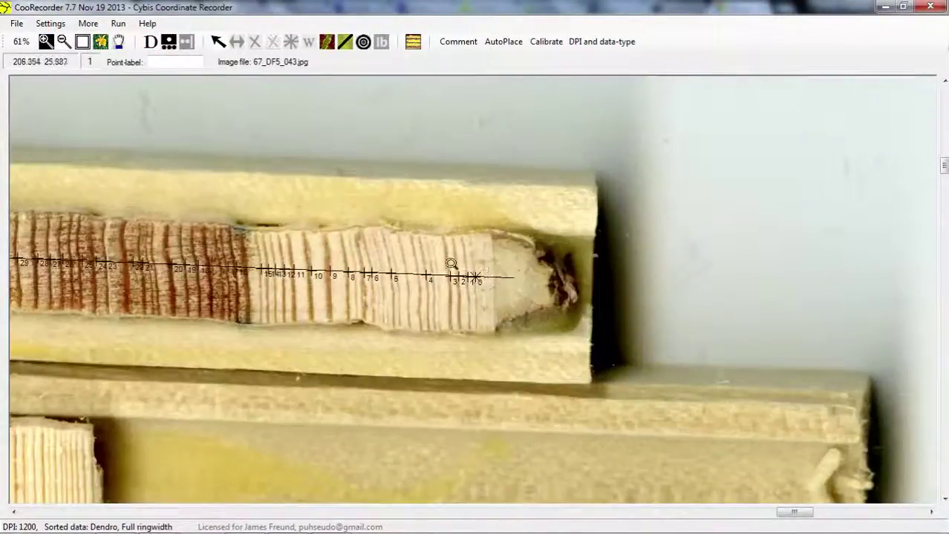
pyautogui.click(486, 291)
pyautogui.click(470, 282)
pyautogui.click(451, 259)
pyautogui.click(460, 276)
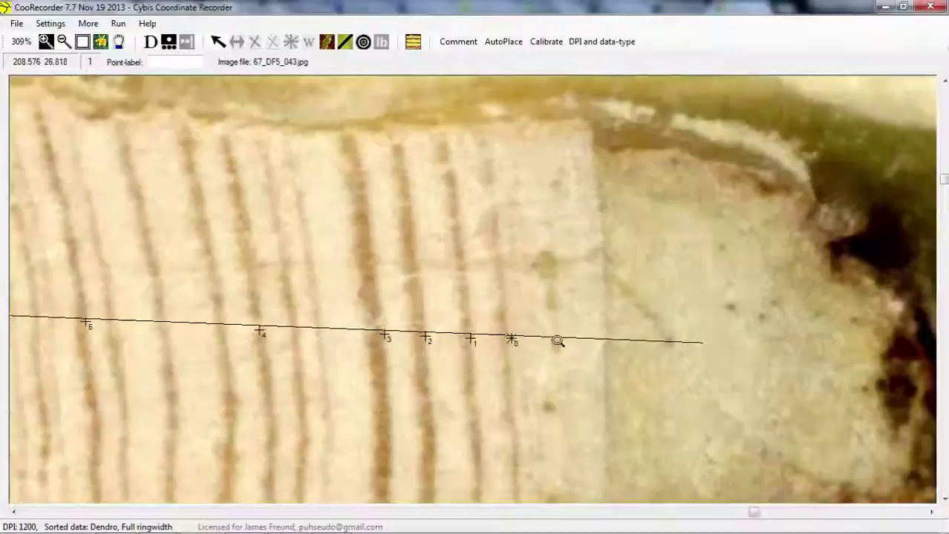
pyautogui.click(150, 41)
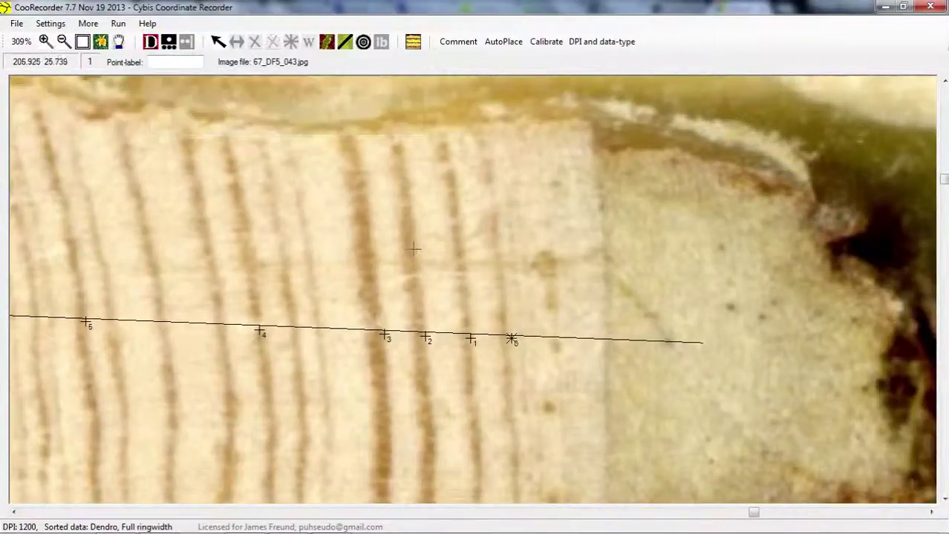
pyautogui.click(612, 334)
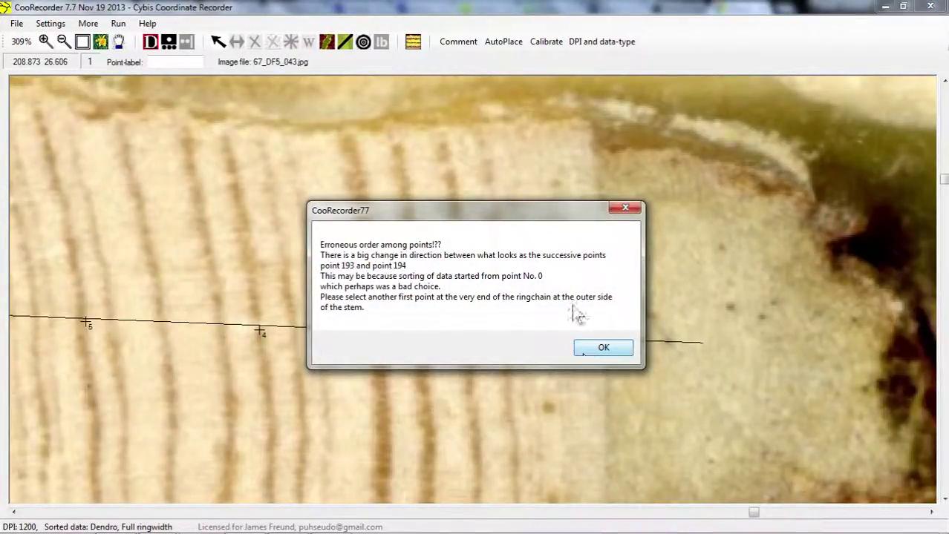
# - Dismiss the order warning, make the new outer point the start, and add missed ring points nearby
pyautogui.click(602, 349)
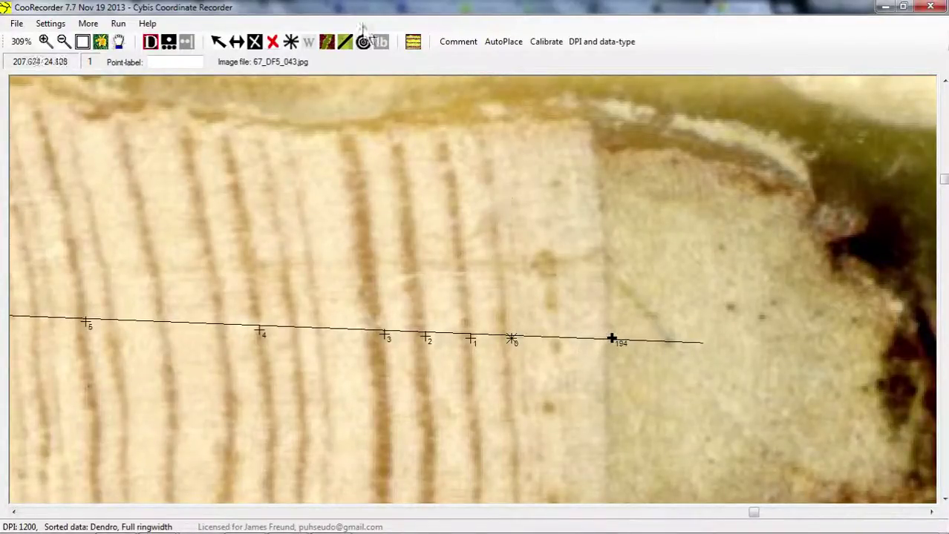
pyautogui.click(292, 41)
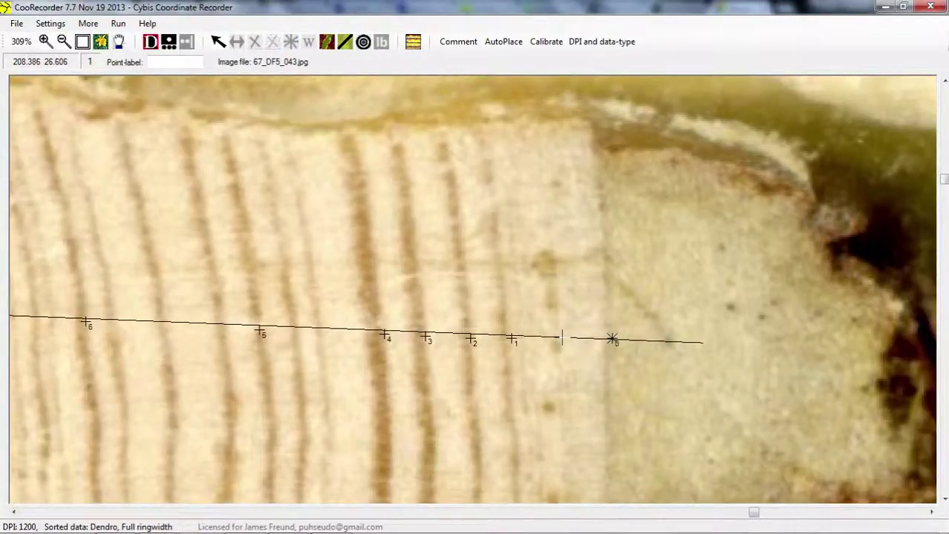
pyautogui.click(555, 337)
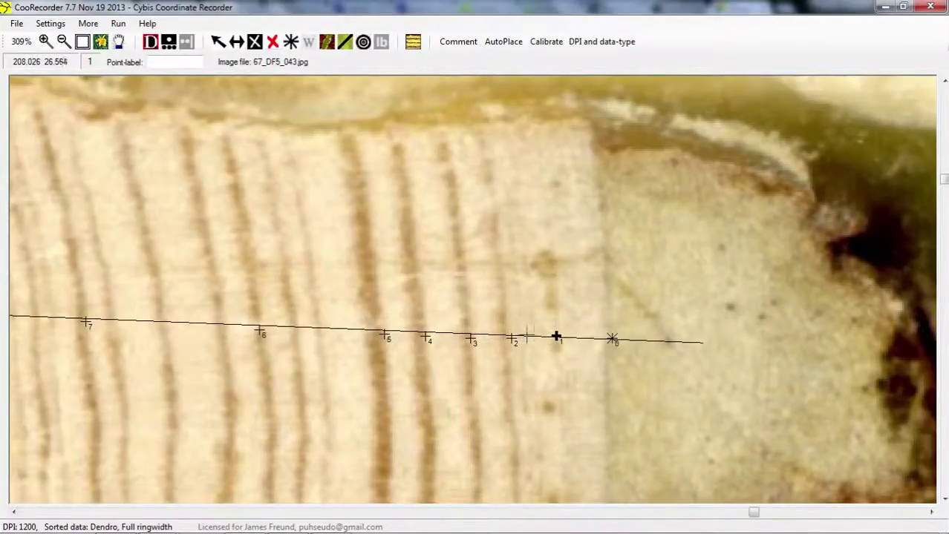
pyautogui.click(524, 335)
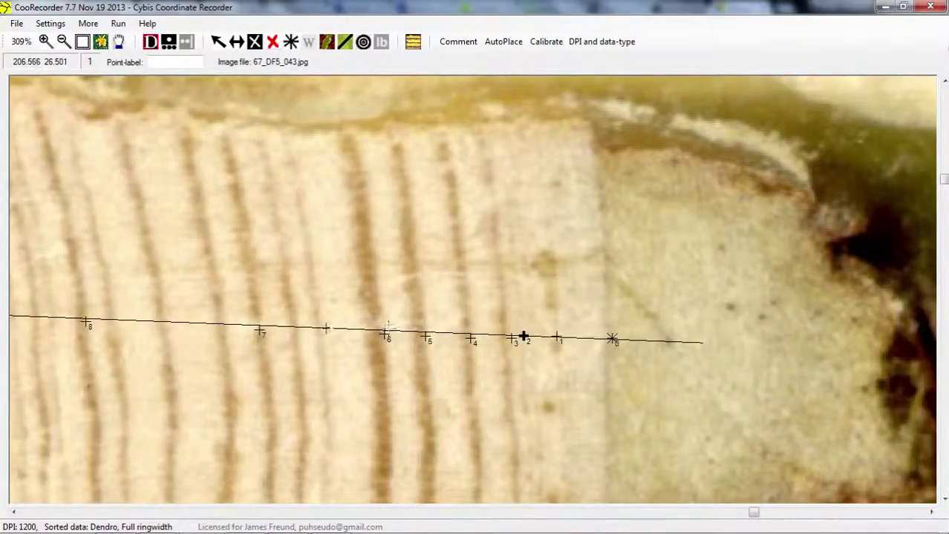
pyautogui.click(323, 330)
pyautogui.click(297, 329)
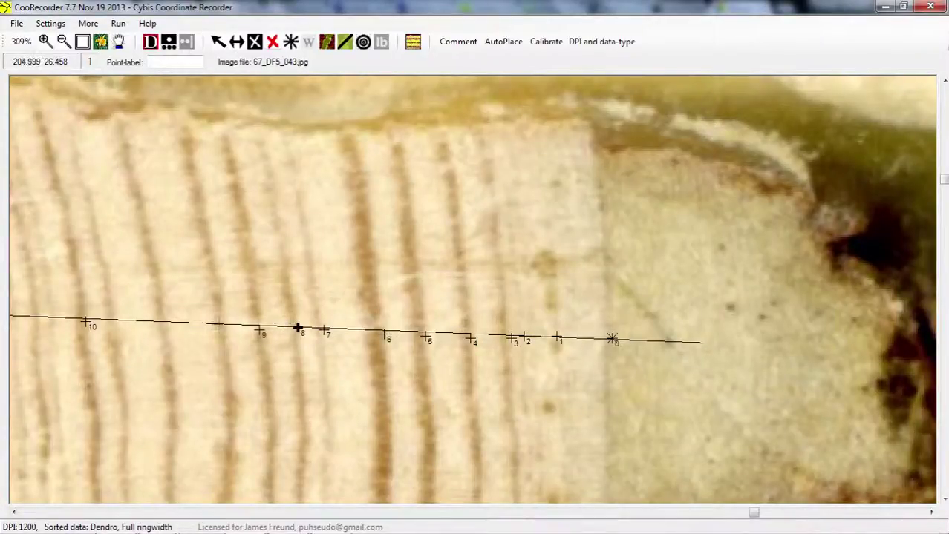
pyautogui.click(226, 324)
pyautogui.click(165, 322)
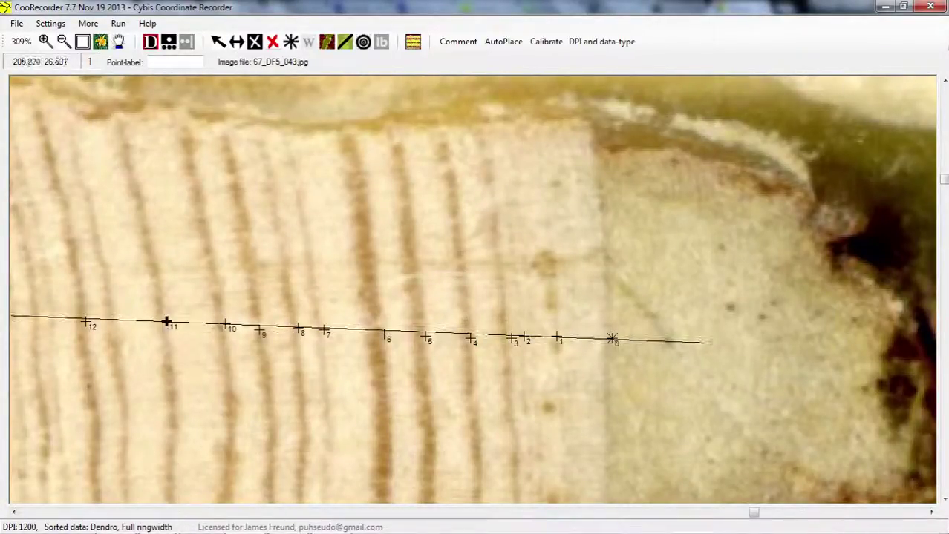
# - Insert missed ring boundaries around points 14, 15, 16 and 19
pyautogui.hscroll(-5, 246, 331)
pyautogui.hscroll(-2, 413, 363)
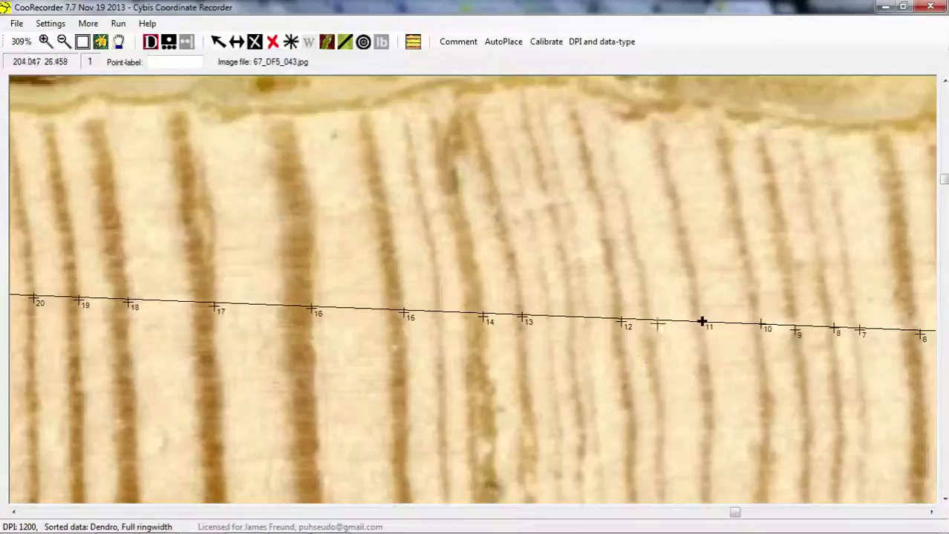
pyautogui.click(589, 317)
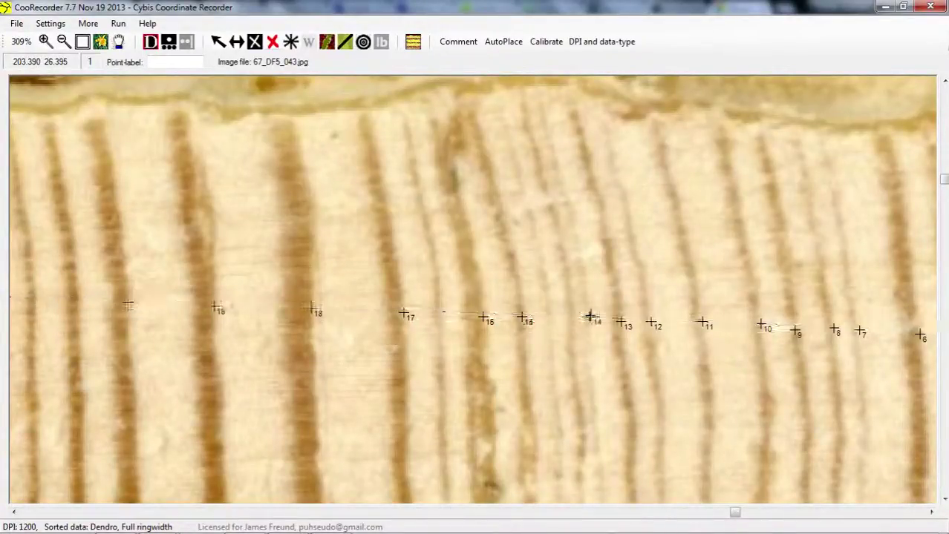
pyautogui.click(572, 317)
pyautogui.click(550, 317)
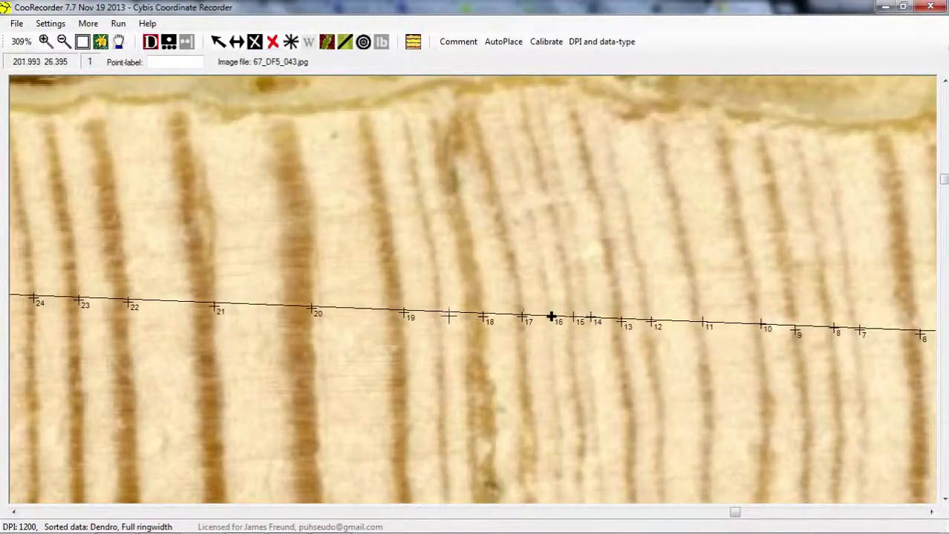
pyautogui.click(438, 314)
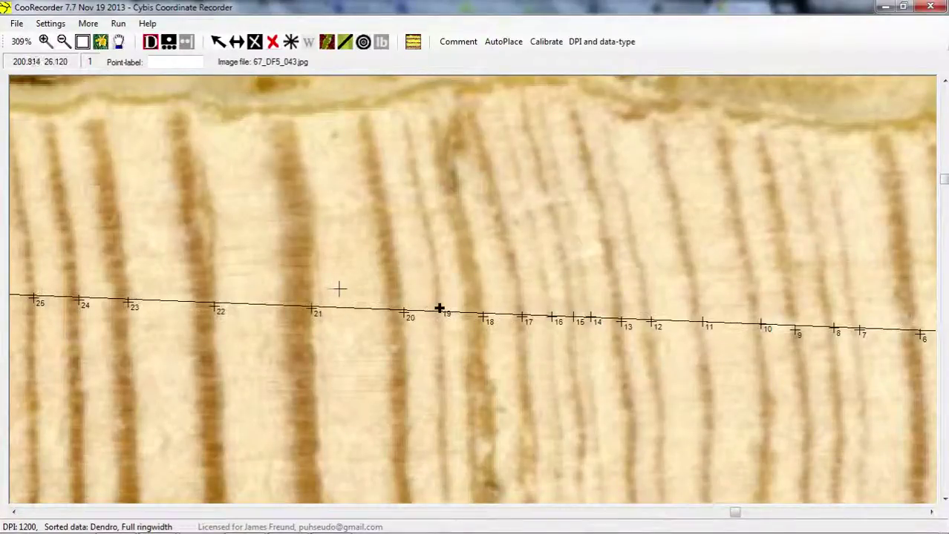
# - Insert further missed ring boundaries farther inward, including points 32 and 37
pyautogui.hscroll(-2, 350, 285)
pyautogui.hscroll(-2, 390, 295)
pyautogui.hscroll(-2, 446, 312)
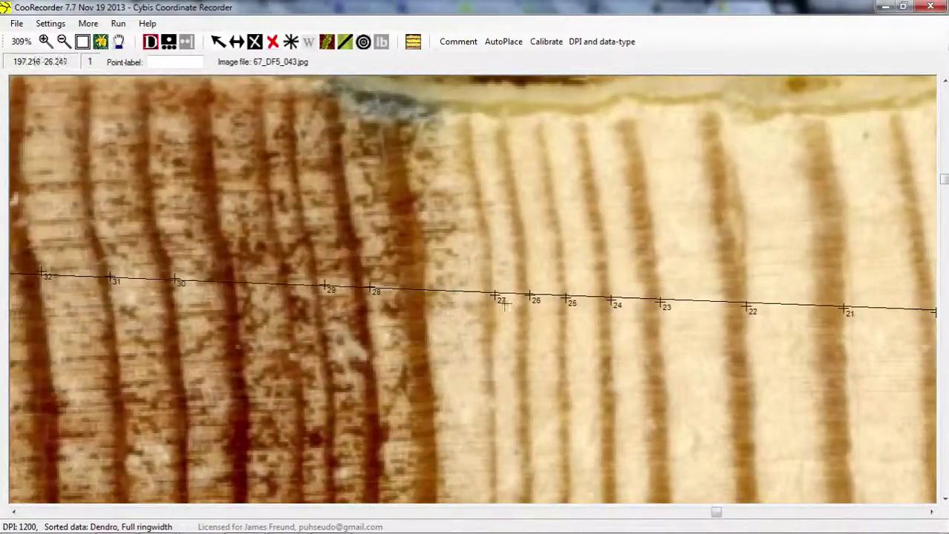
pyautogui.hscroll(-2, 504, 304)
pyautogui.click(609, 291)
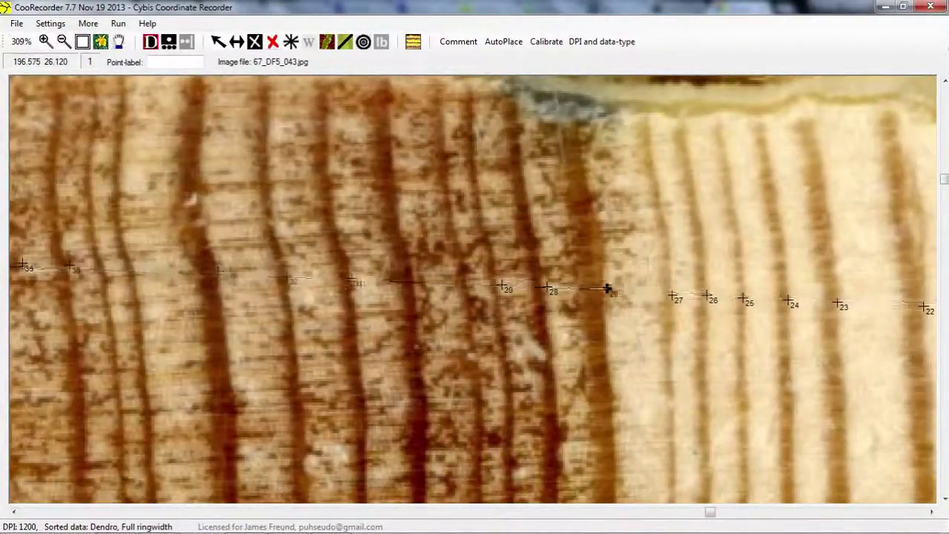
pyautogui.click(470, 286)
pyautogui.click(414, 283)
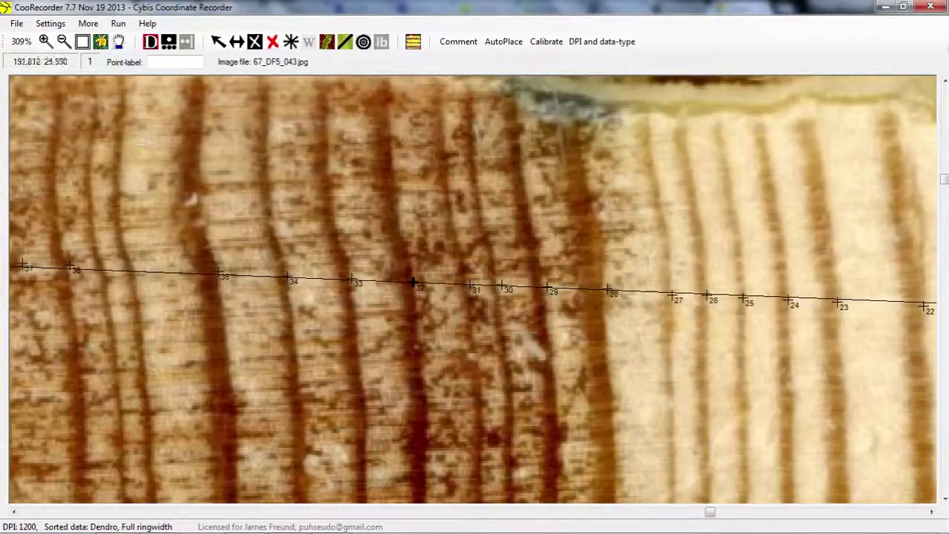
pyautogui.click(106, 269)
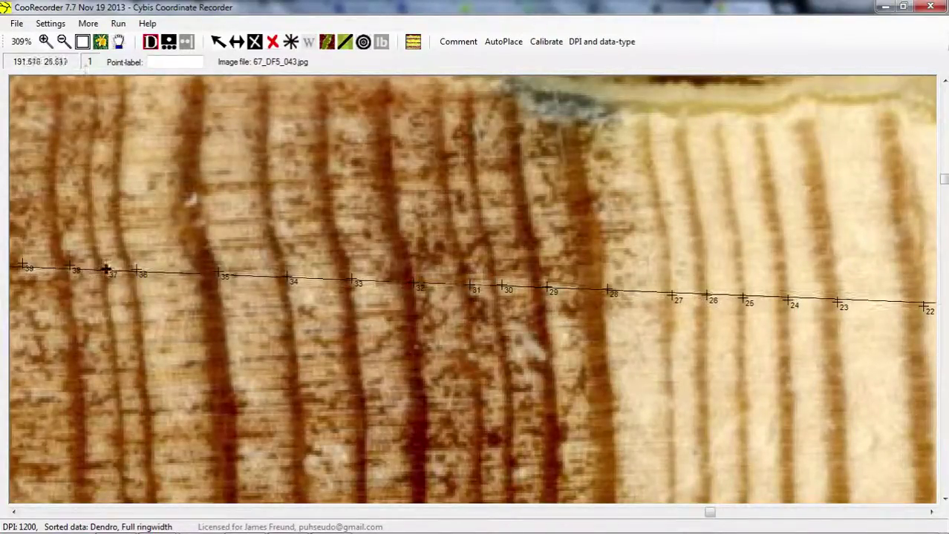
# - Add three missed rings between points 53 and 52, and one more further toward the pith
pyautogui.click(63, 41)
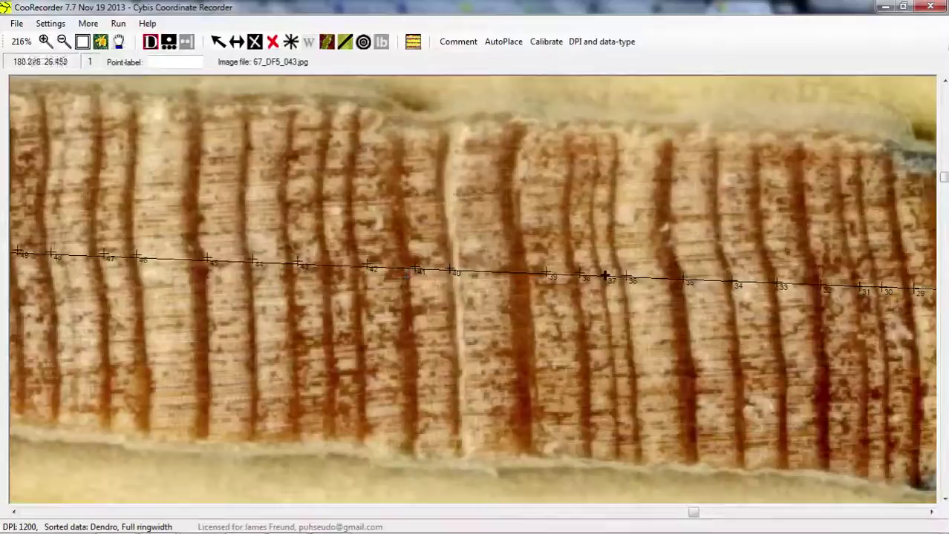
pyautogui.moveTo(605, 276); pyautogui.dragTo(795, 272)
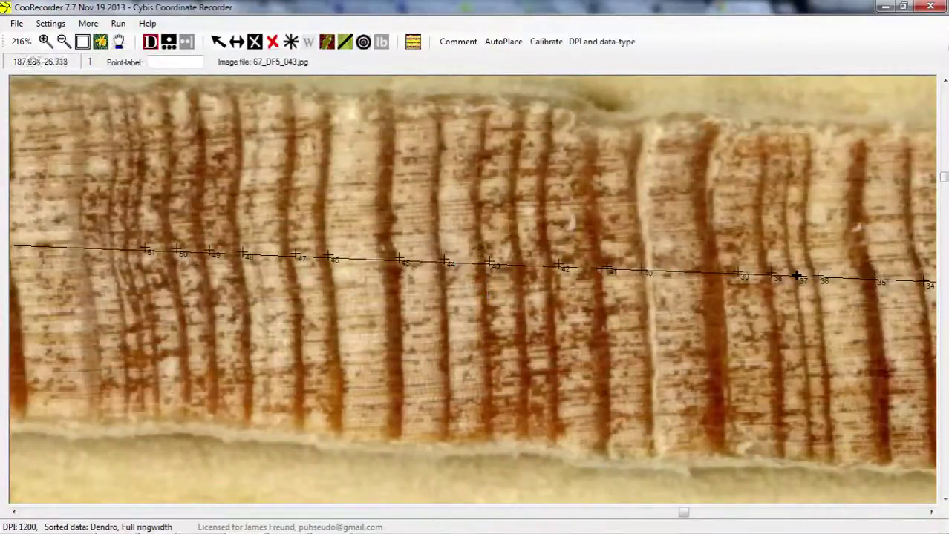
pyautogui.moveTo(519, 262); pyautogui.dragTo(714, 260)
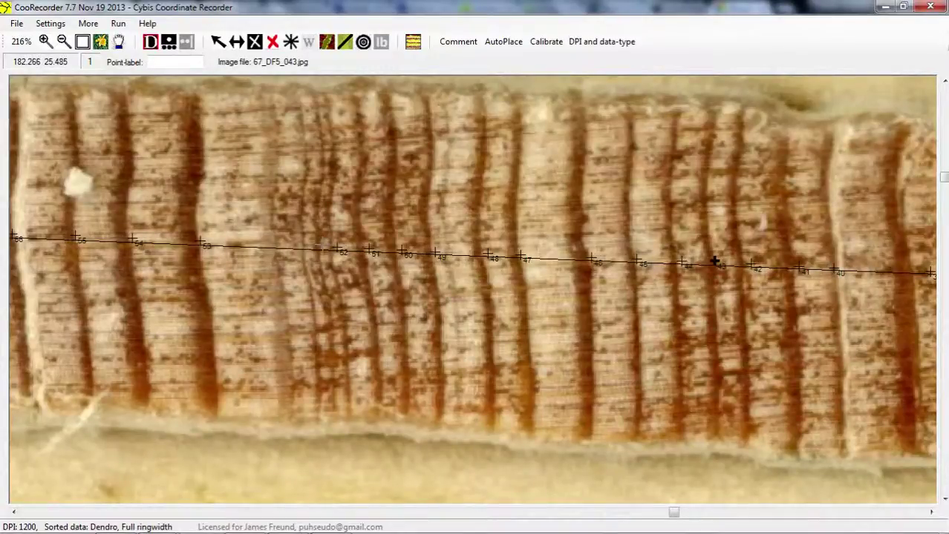
pyautogui.click(321, 245)
pyautogui.click(307, 246)
pyautogui.click(279, 246)
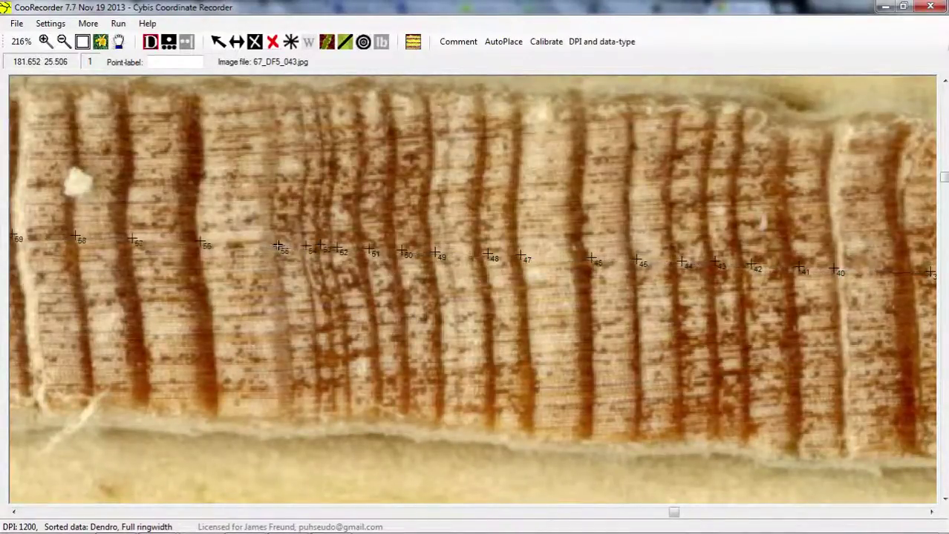
pyautogui.moveTo(278, 247); pyautogui.dragTo(661, 245)
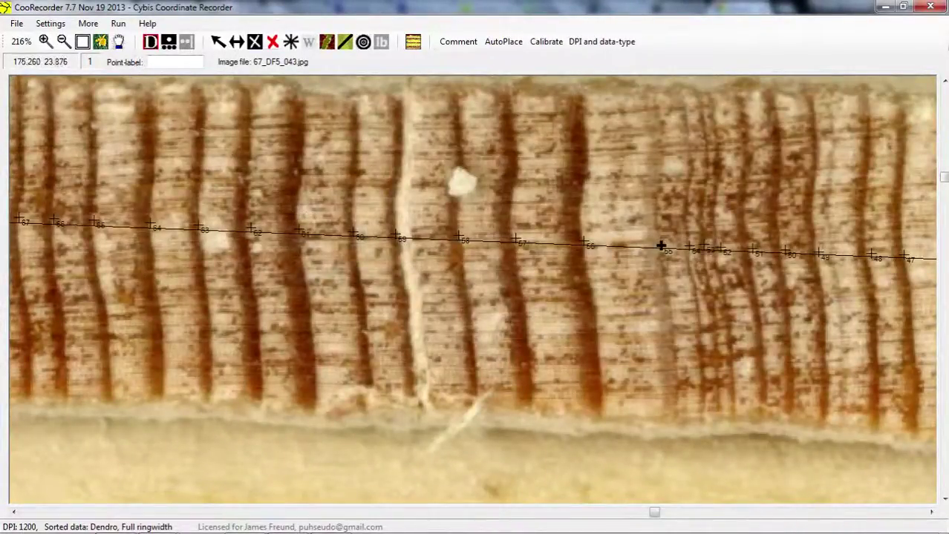
pyautogui.click(63, 41)
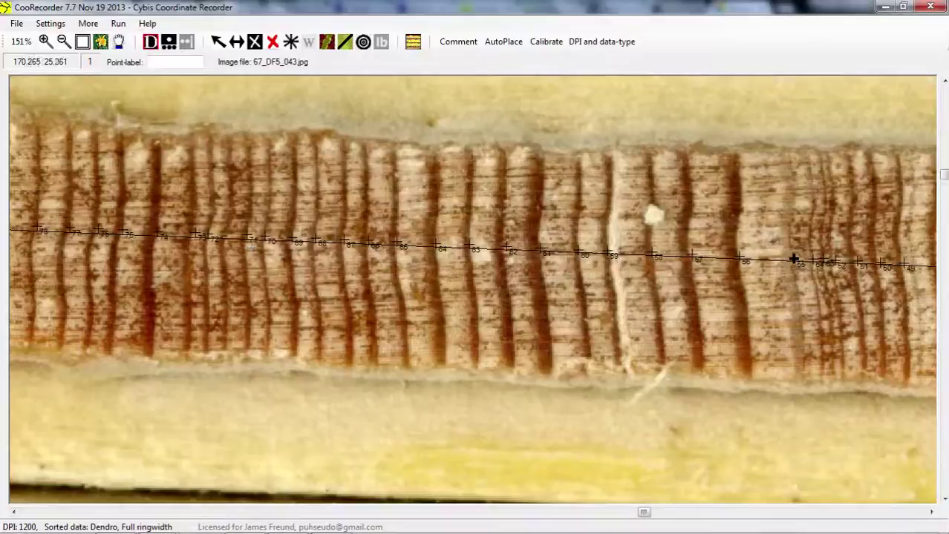
pyautogui.hscroll(-2, 793, 259)
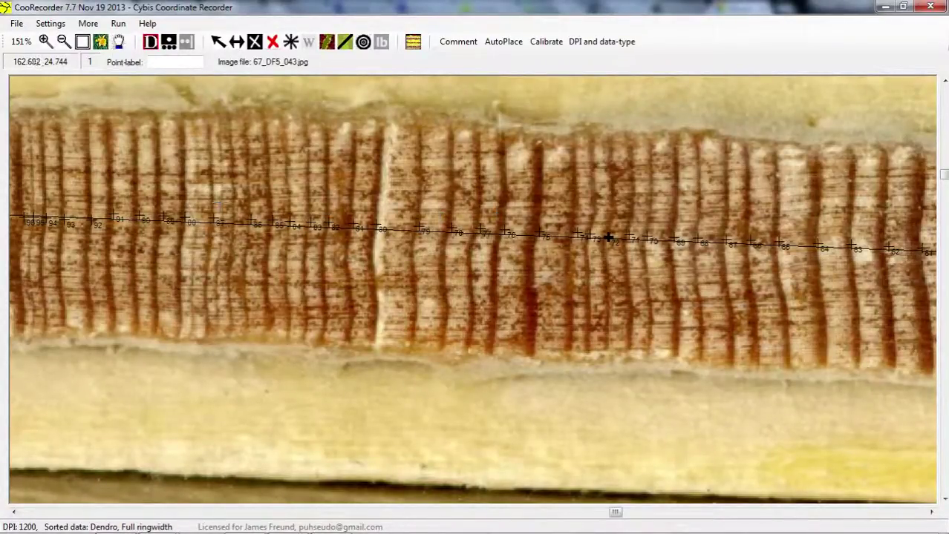
pyautogui.click(608, 238)
pyautogui.moveTo(235, 220); pyautogui.dragTo(799, 219)
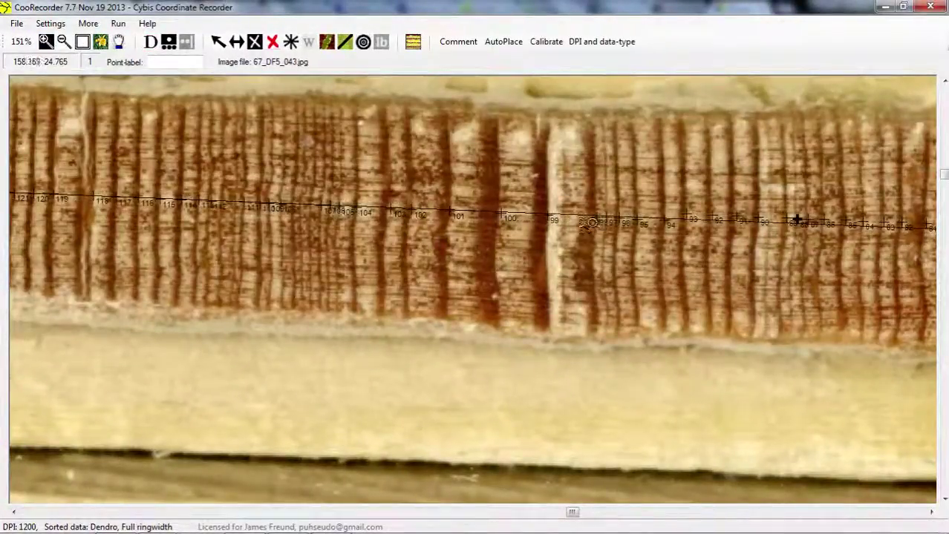
pyautogui.scroll(2, 799, 219)
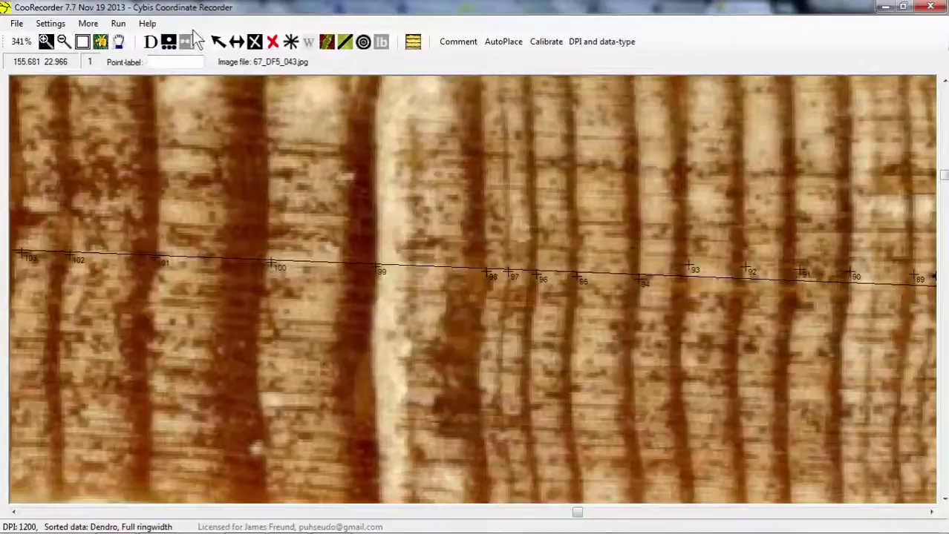
# - Mark five missed ring boundaries around rings 105–110 with the add-point tool
pyautogui.click(150, 41)
pyautogui.press('Left')
pyautogui.press('Left')
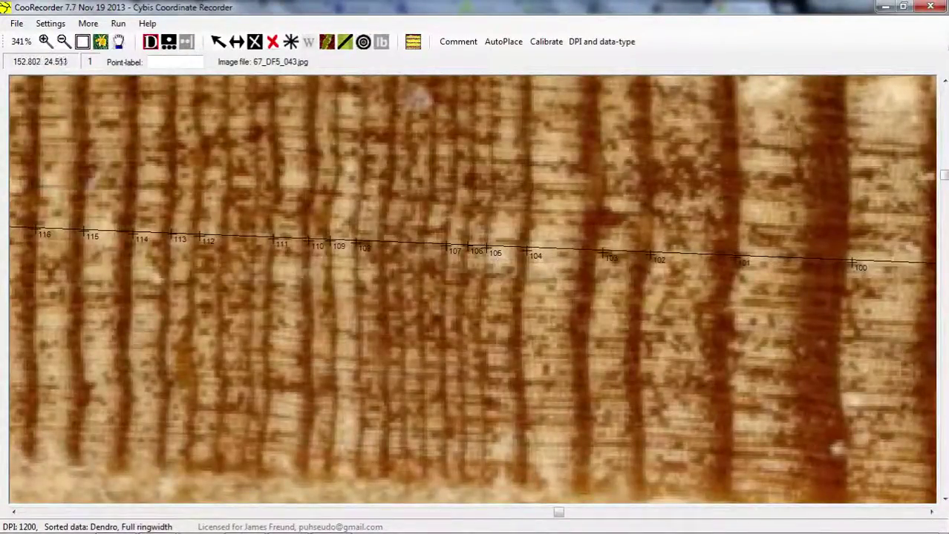
pyautogui.click(424, 246)
pyautogui.click(405, 245)
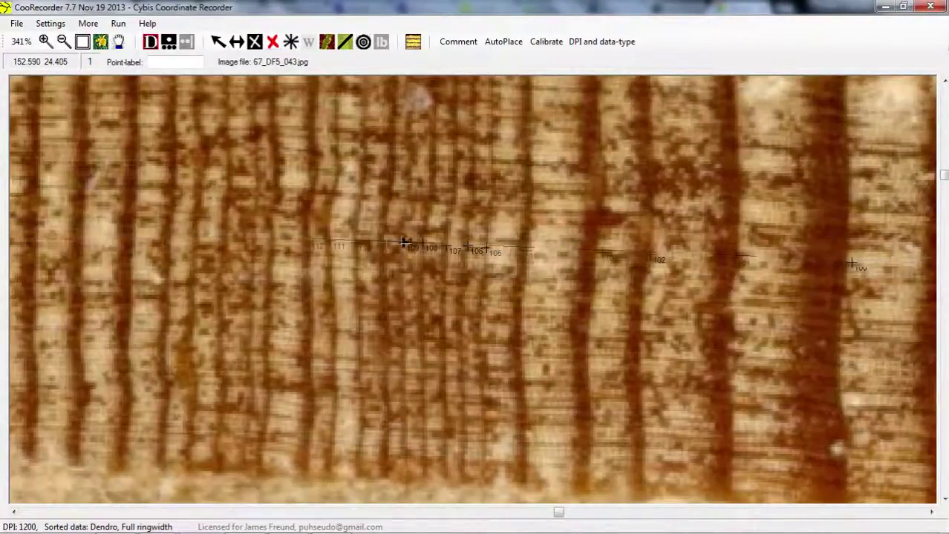
pyautogui.click(387, 243)
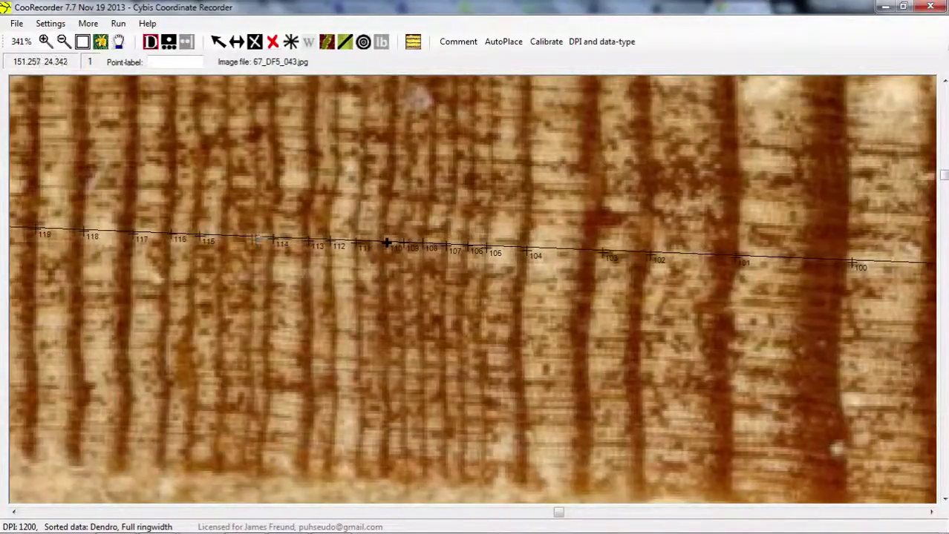
pyautogui.click(252, 241)
pyautogui.click(227, 240)
pyautogui.press('Left')
pyautogui.press('Left')
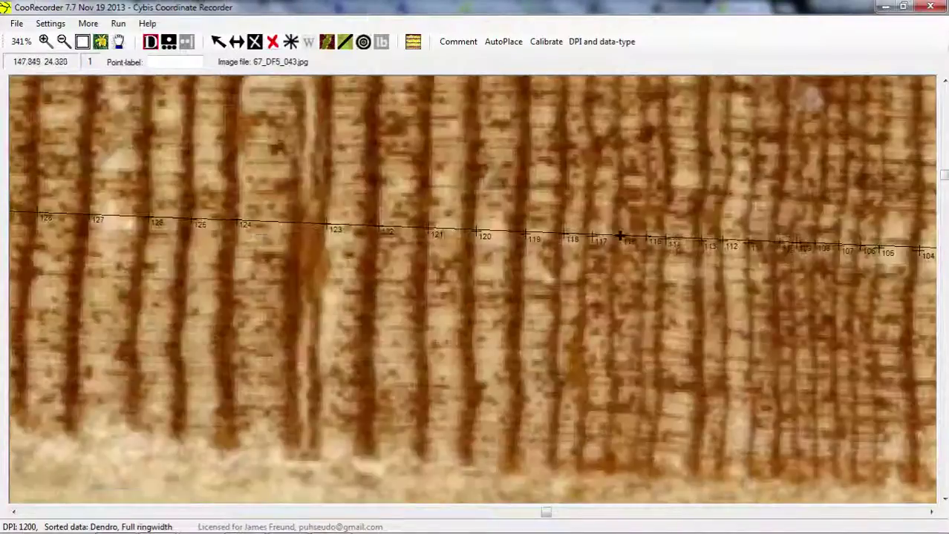
# - Mark missed ring boundaries near rings 116 and 134 while moving toward the pith
pyautogui.click(302, 222)
pyautogui.press('Left')
pyautogui.press('Left')
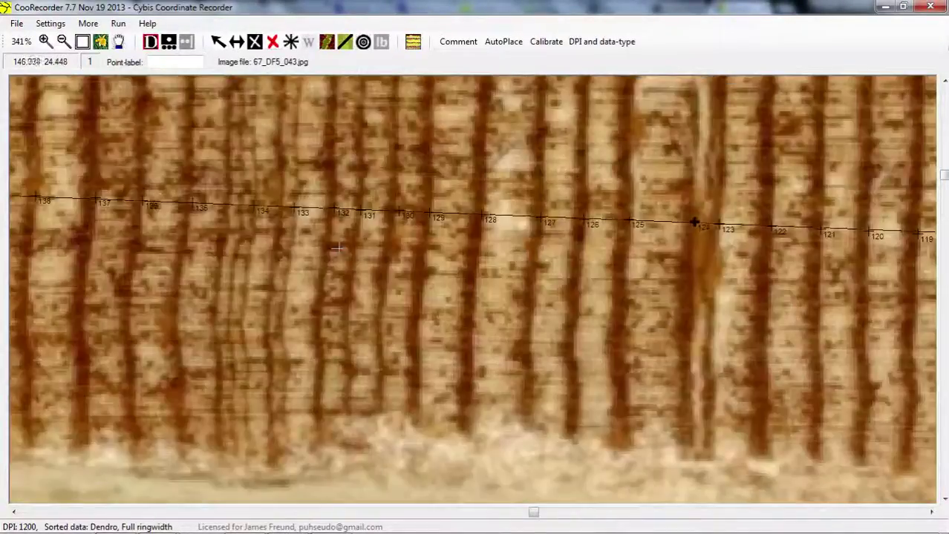
pyautogui.press('Left')
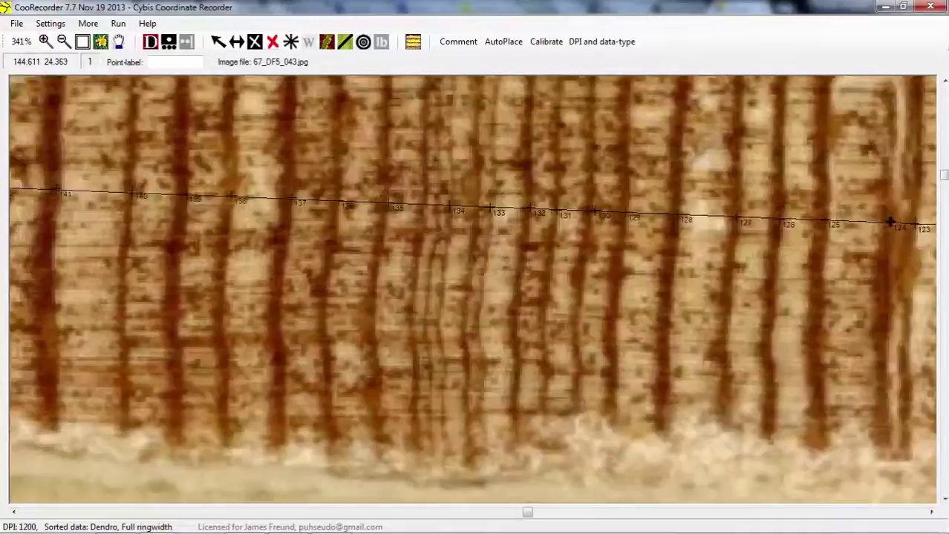
pyautogui.click(477, 206)
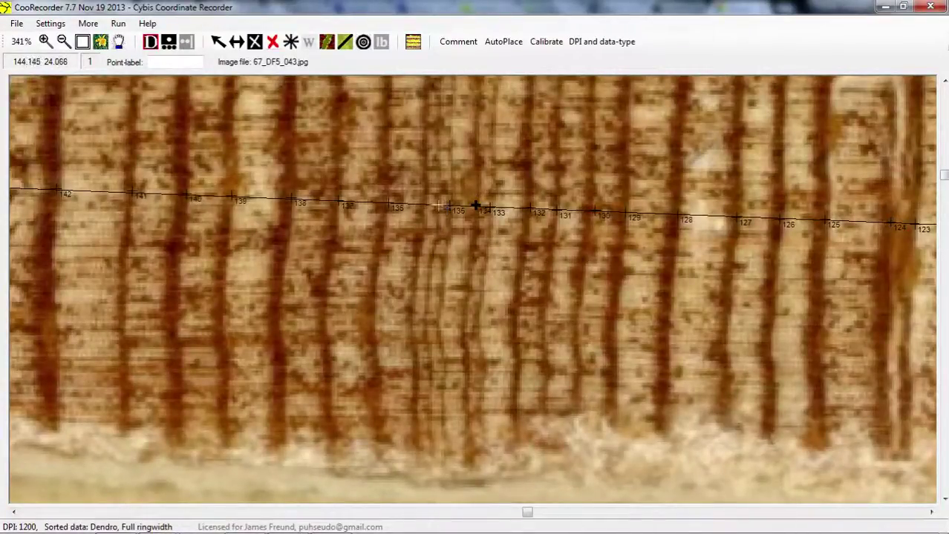
pyautogui.click(438, 206)
pyautogui.press('Left')
pyautogui.press('Left')
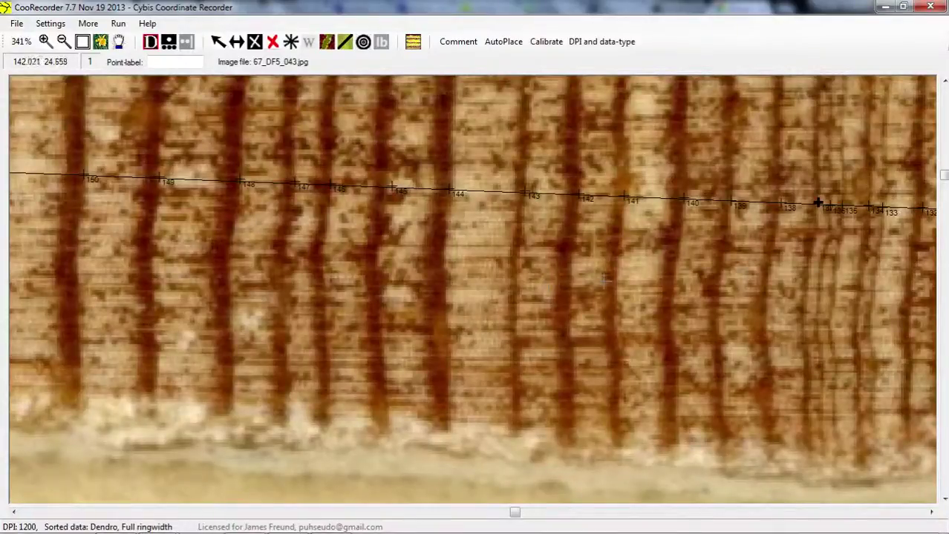
pyautogui.press('Left')
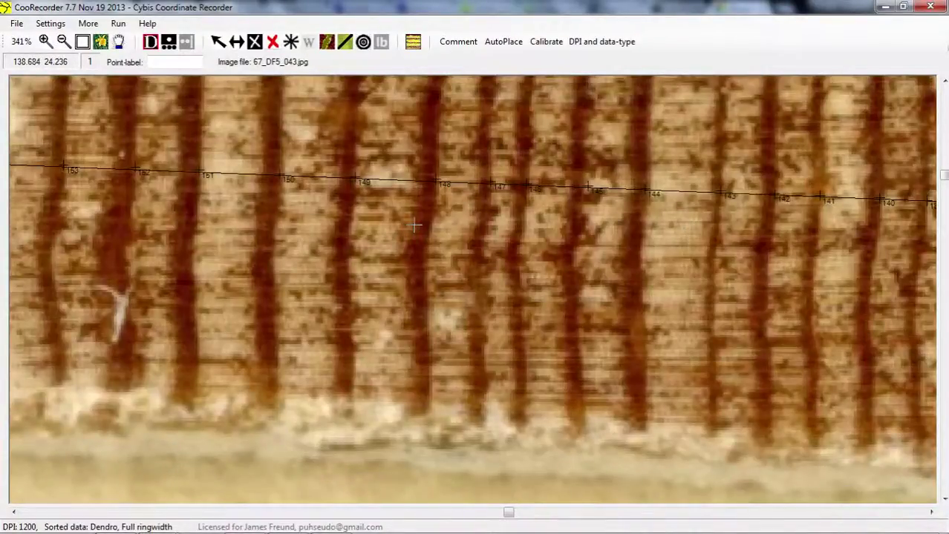
pyautogui.press('Left')
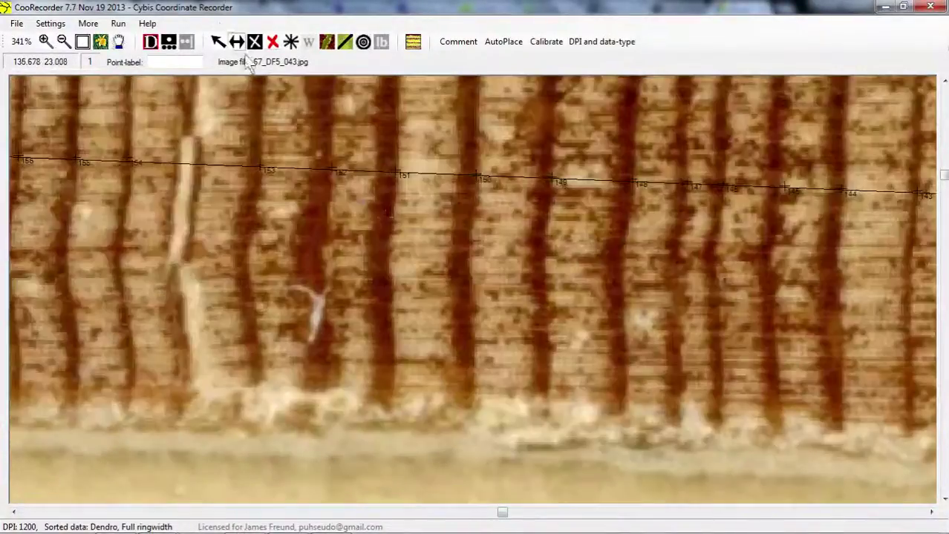
# - Zoom out and pan along the core to its inner end, where the chain ends at point 204
pyautogui.click(63, 42)
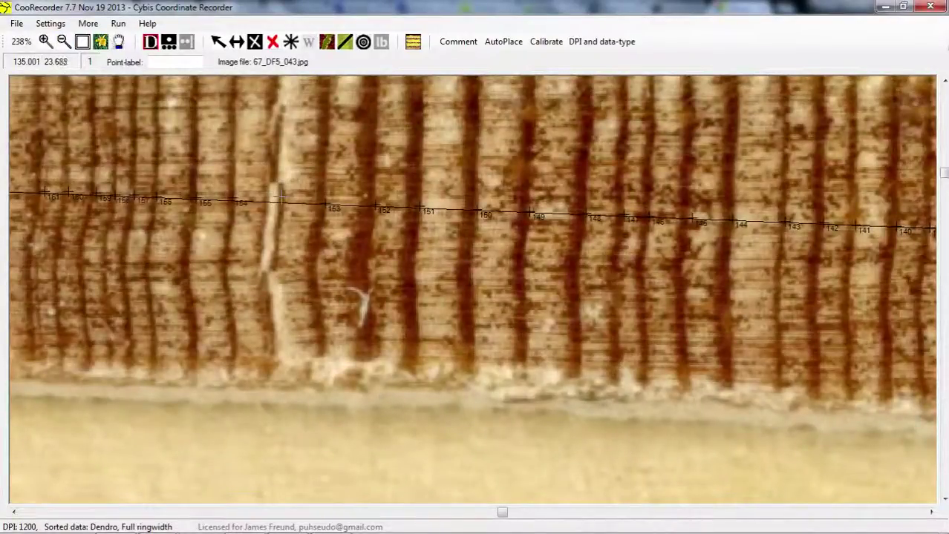
pyautogui.press('Left')
pyautogui.press('Left')
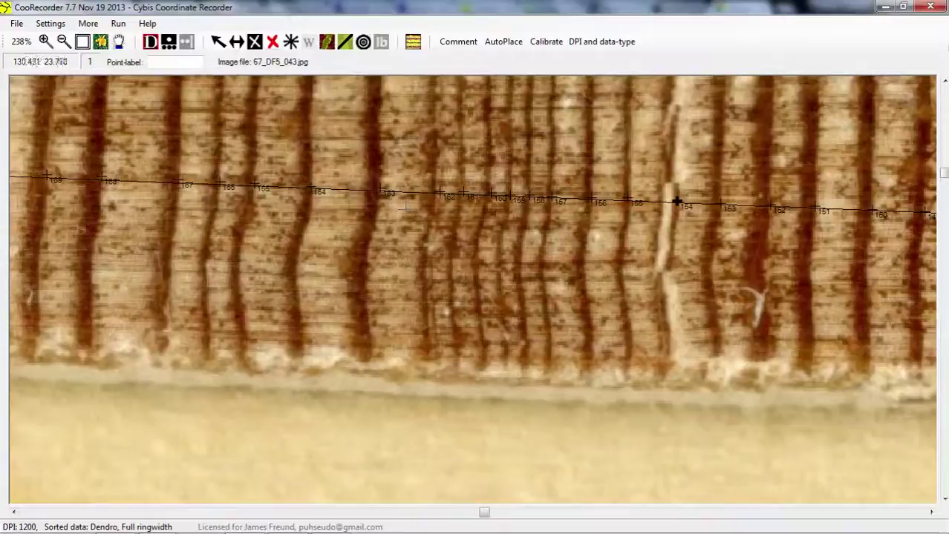
pyautogui.press('Left')
pyautogui.press('Up')
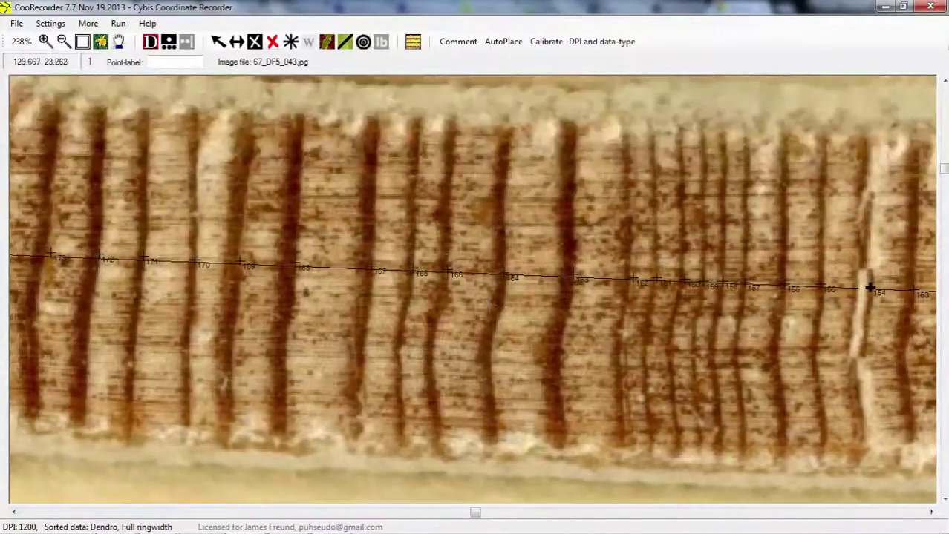
pyautogui.press('Left')
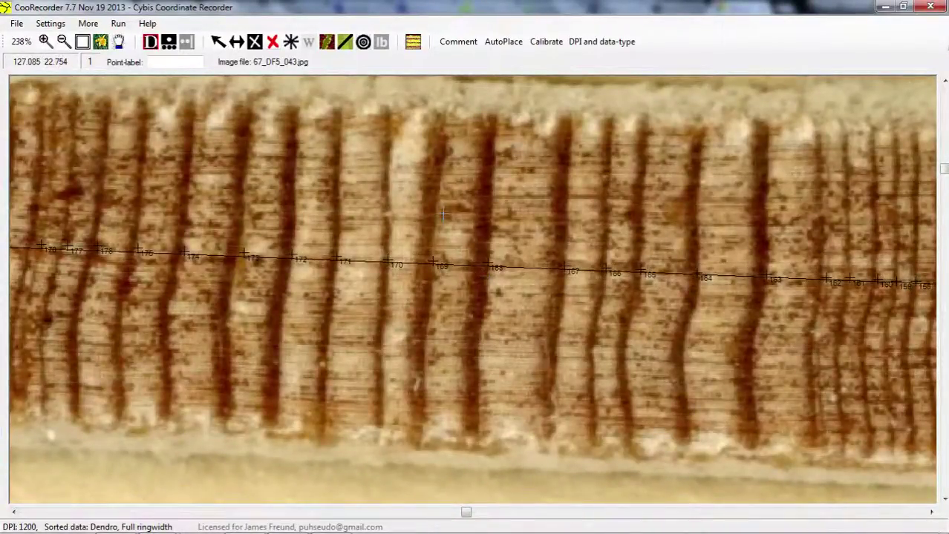
pyautogui.press('Left')
pyautogui.press('Left')
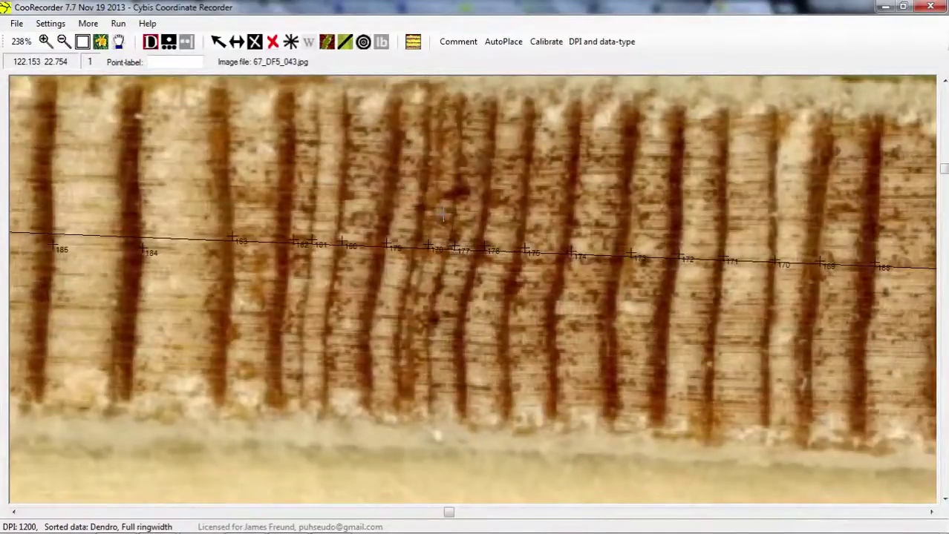
pyautogui.press('Left')
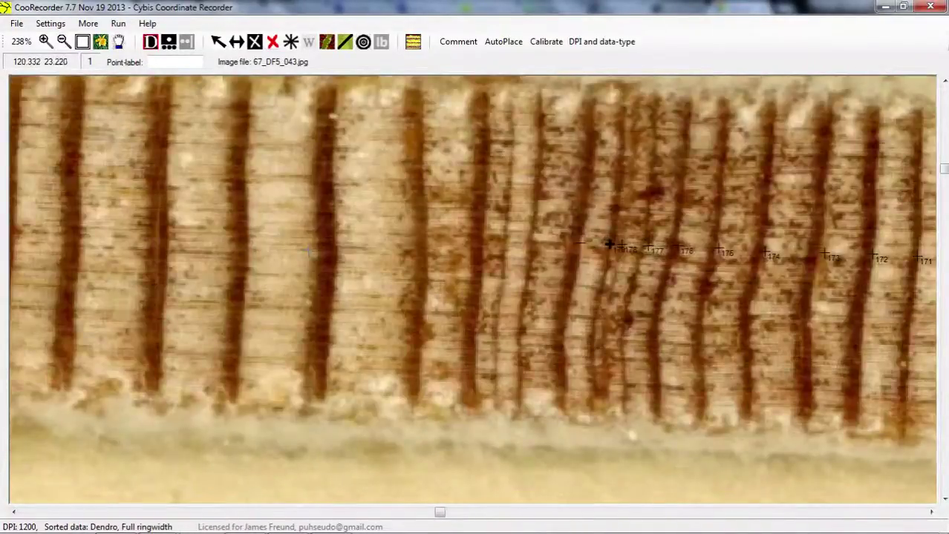
pyautogui.press('Left')
pyautogui.press('Left')
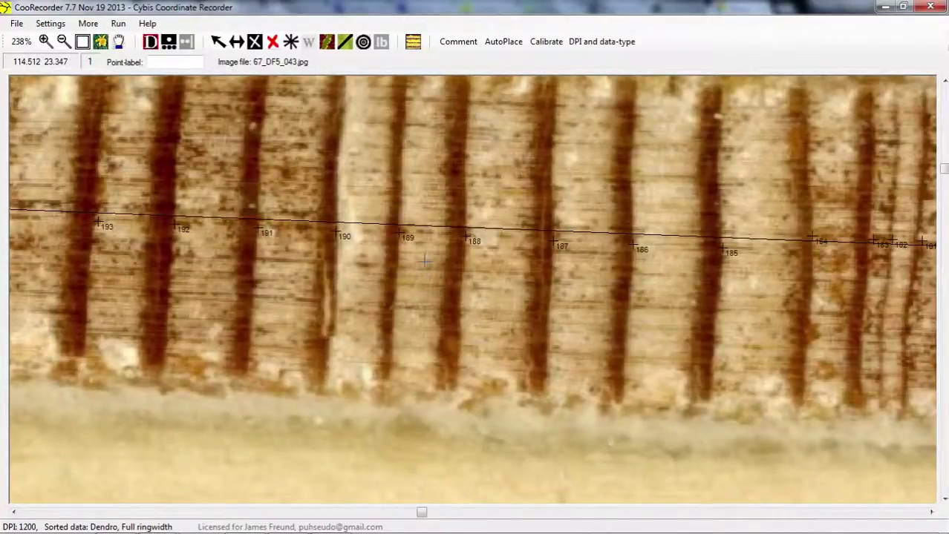
pyautogui.press('Left')
pyautogui.press('Left')
pyautogui.press('Left')
pyautogui.press('Left')
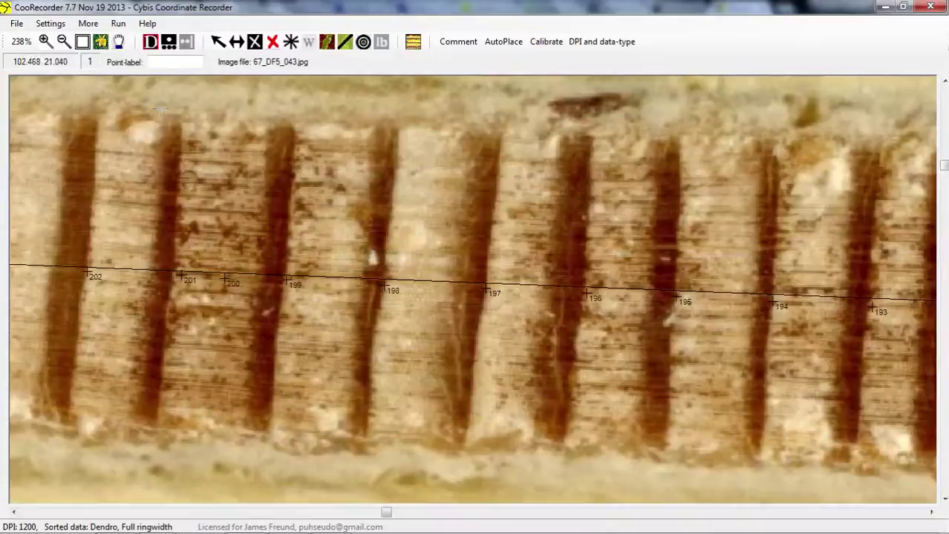
pyautogui.press('Left')
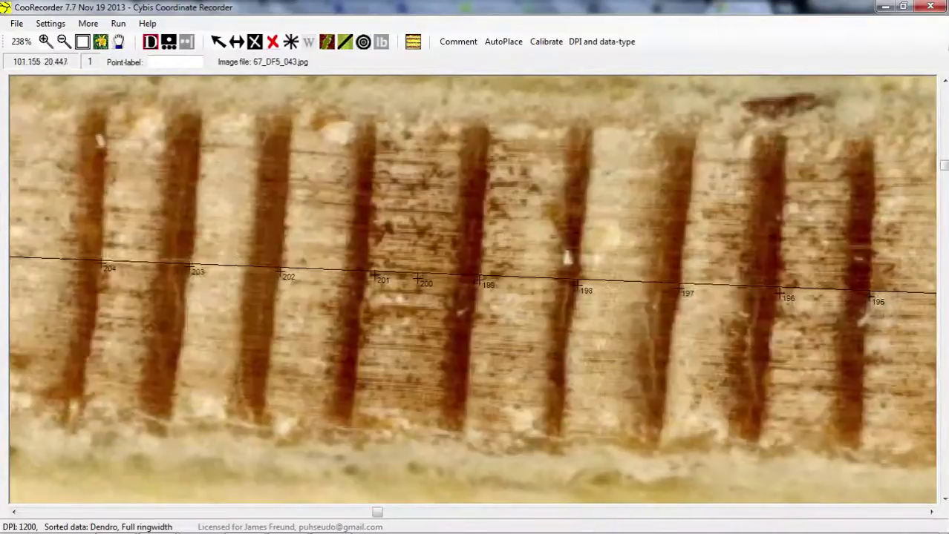
# - Select the spurious ring point labelled 200 on the measurement line
pyautogui.click(217, 43)
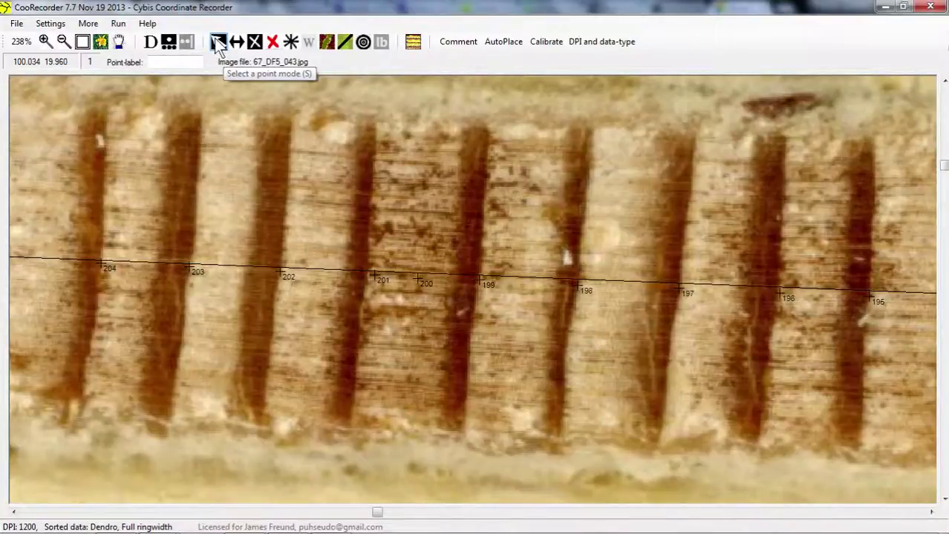
pyautogui.click(418, 281)
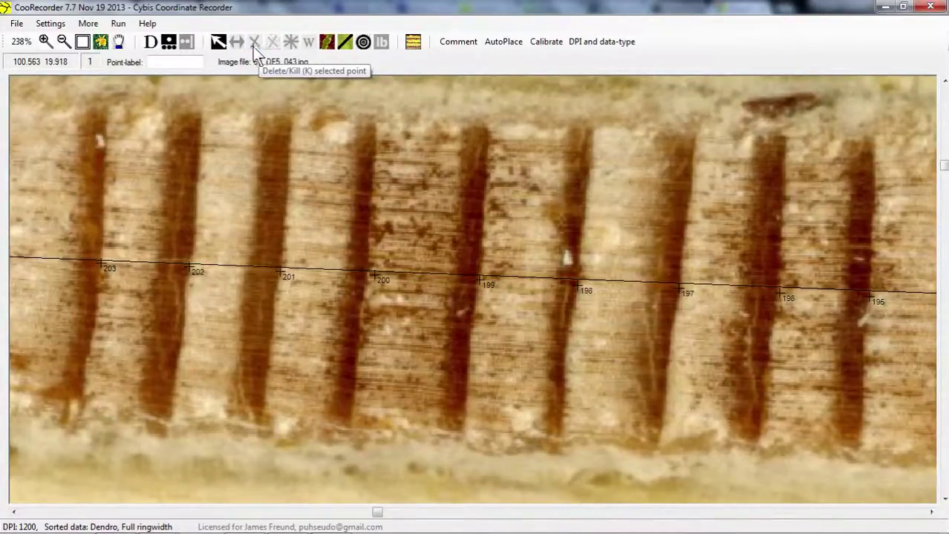
# - Delete the extra point 200 and scroll toward the core's inner end
pyautogui.click(253, 45)
pyautogui.hscroll(-2, 434, 201)
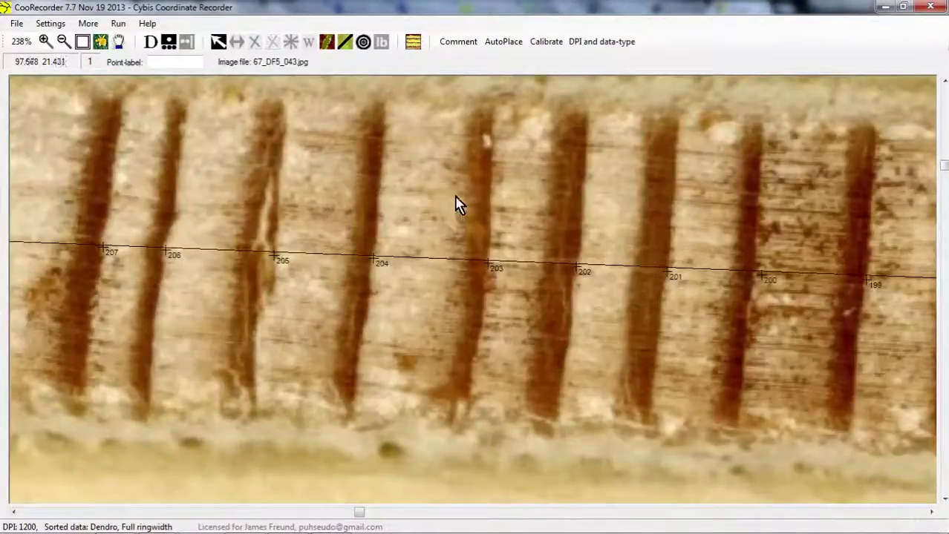
pyautogui.hscroll(-1, 350, 174)
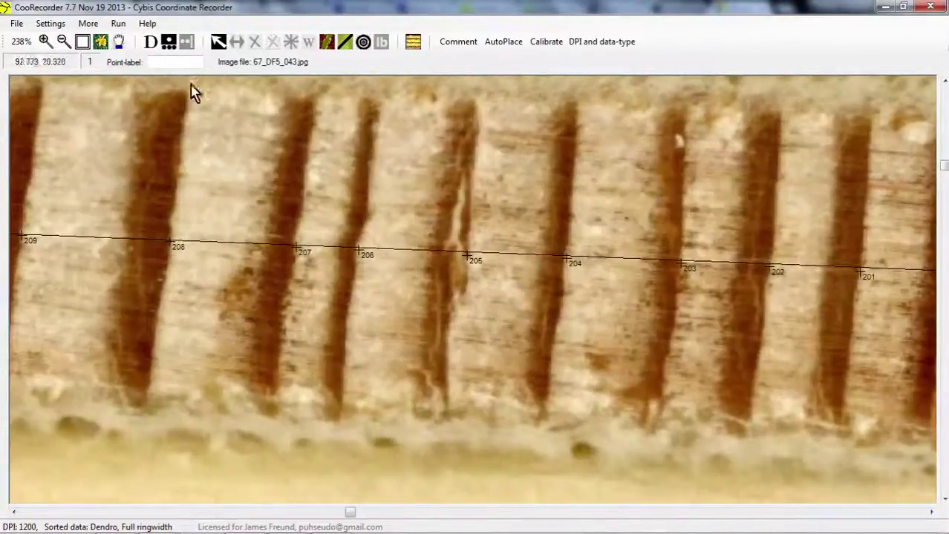
# - Zoom out to 81% and scroll until the core's end past ring 227 and the mount show
pyautogui.click(61, 42)
pyautogui.hscroll(-2, 85, 91)
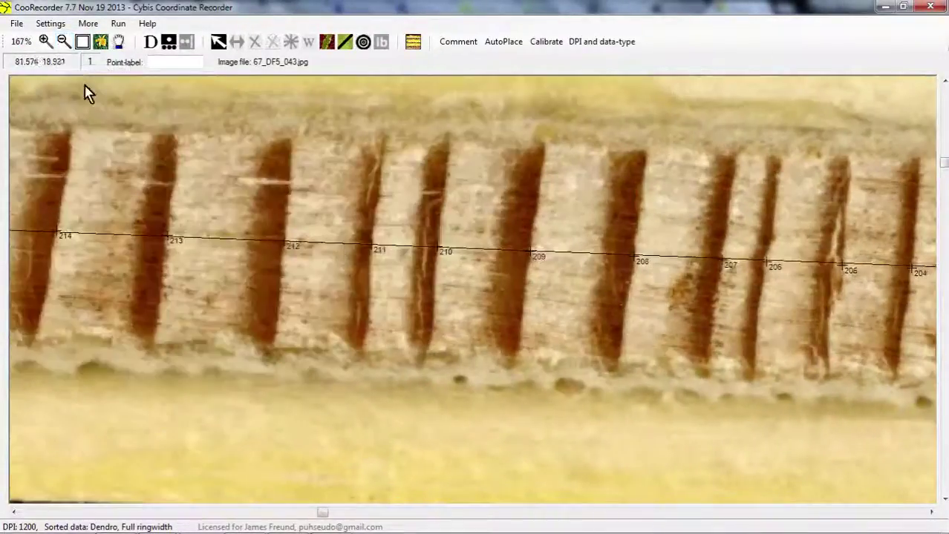
pyautogui.hscroll(-2, 295, 148)
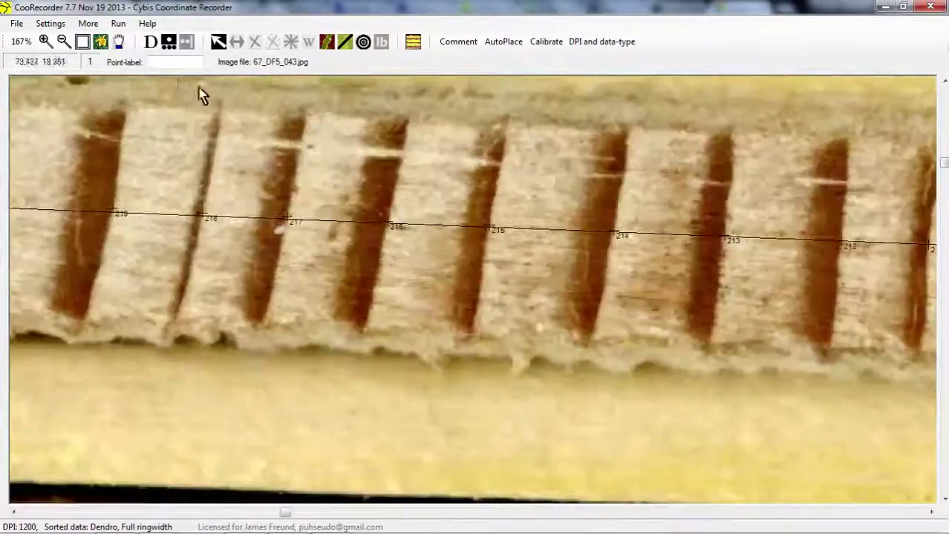
pyautogui.click(62, 44)
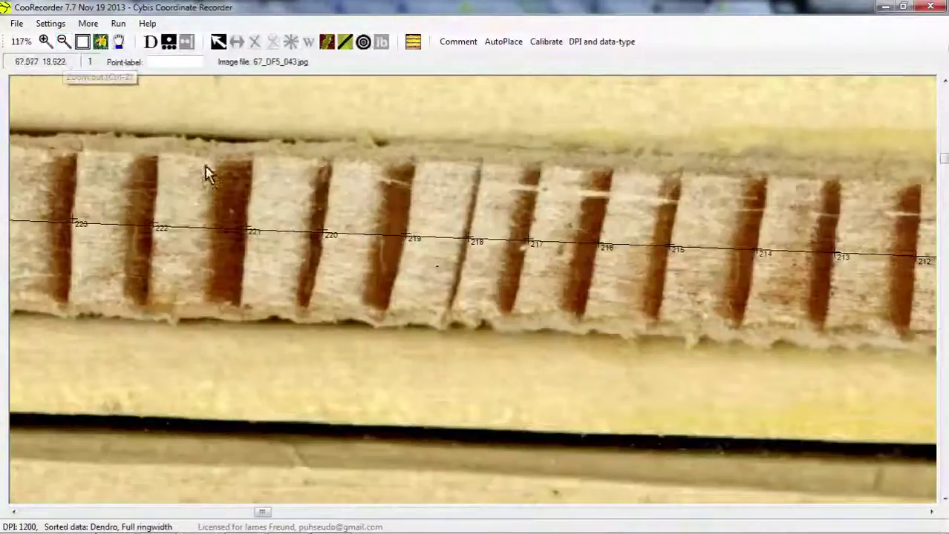
pyautogui.hscroll(-1, 548, 281)
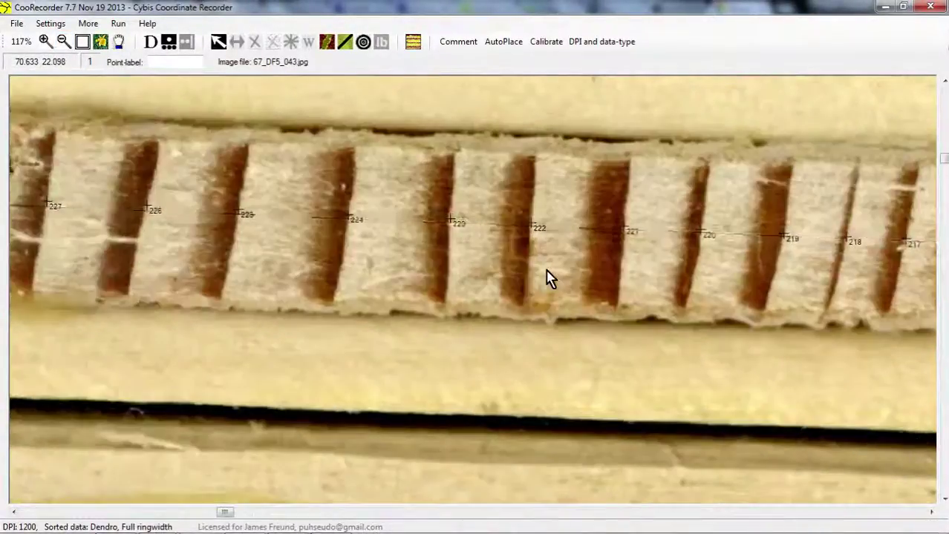
pyautogui.hscroll(-1, 548, 281)
pyautogui.scroll(1, 547, 281)
pyautogui.hscroll(-1, 548, 281)
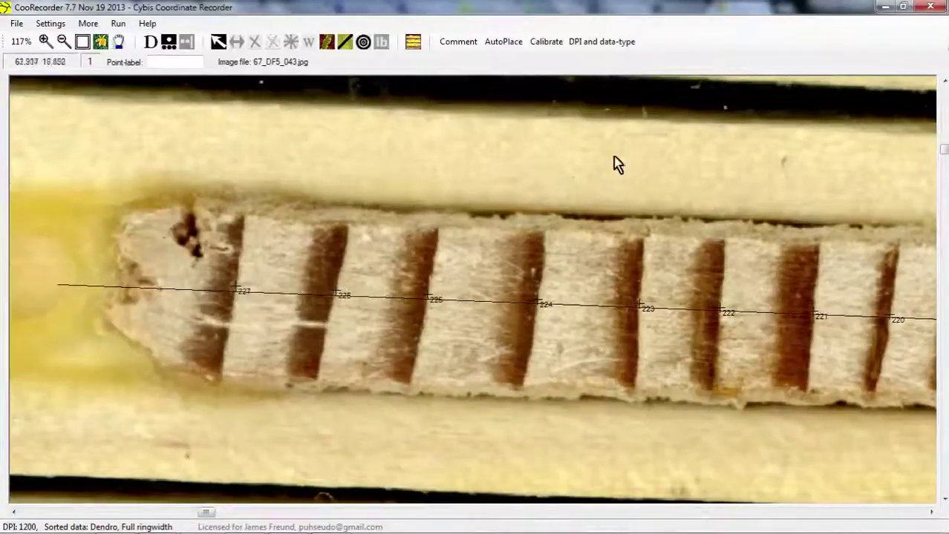
pyautogui.hscroll(-1, 397, 247)
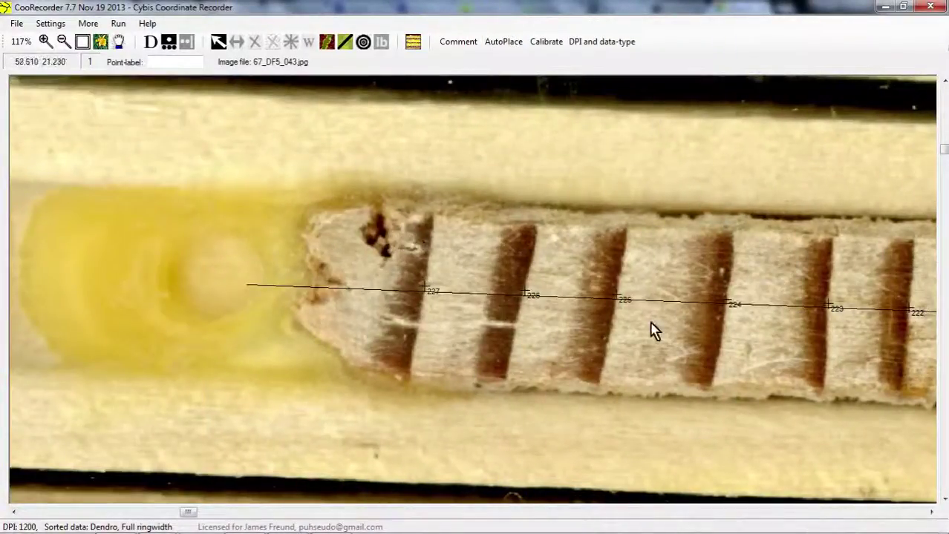
pyautogui.hscroll(-1, 517, 309)
pyautogui.hscroll(1, 527, 382)
pyautogui.hscroll(-1, 453, 342)
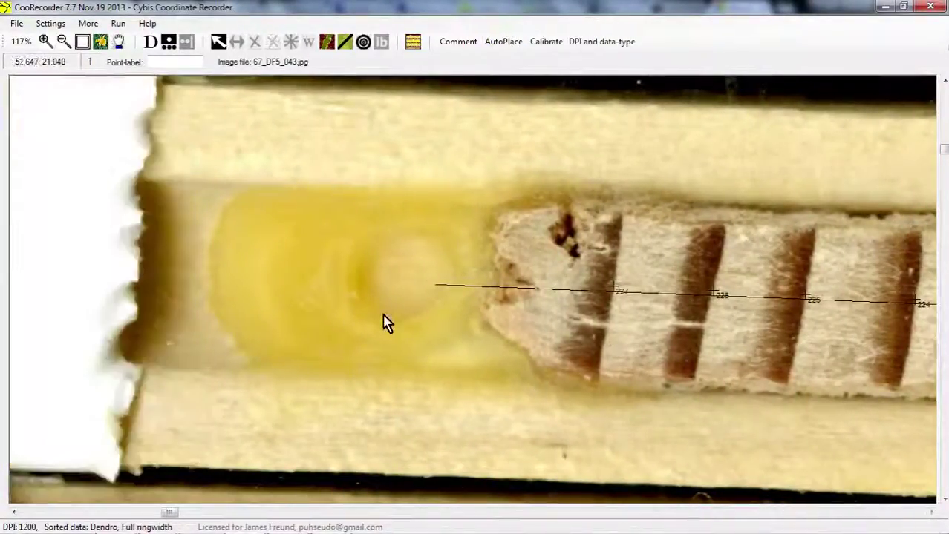
pyautogui.hscroll(1, 504, 330)
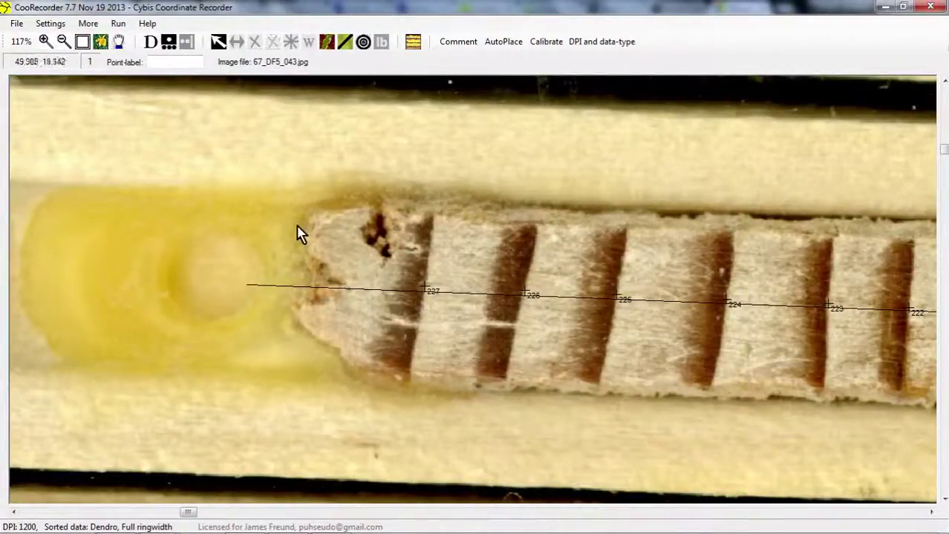
pyautogui.click(64, 43)
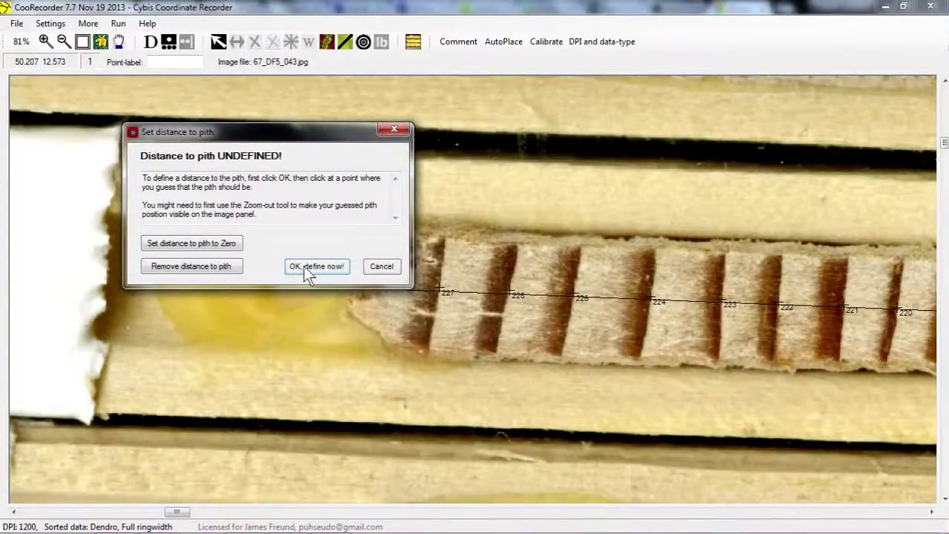
# - Mark the guessed pith on DF5.251, giving 21.2 mm distance and 4 years to pith
pyautogui.click(316, 267)
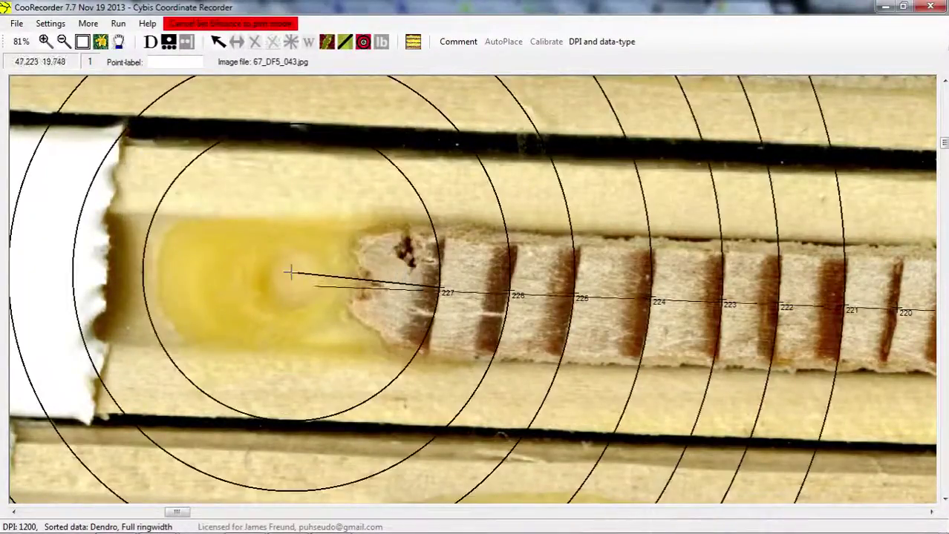
pyautogui.click(63, 42)
pyautogui.click(64, 42)
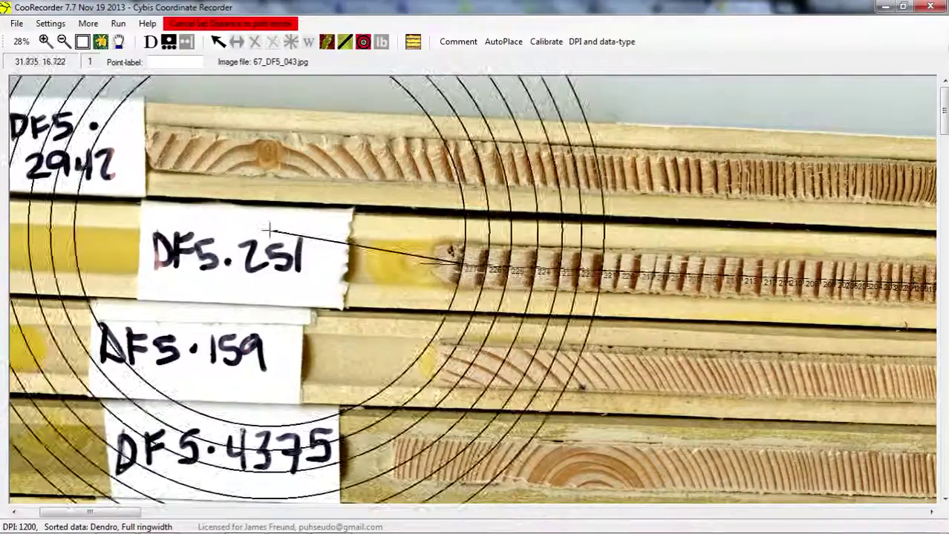
pyautogui.click(268, 230)
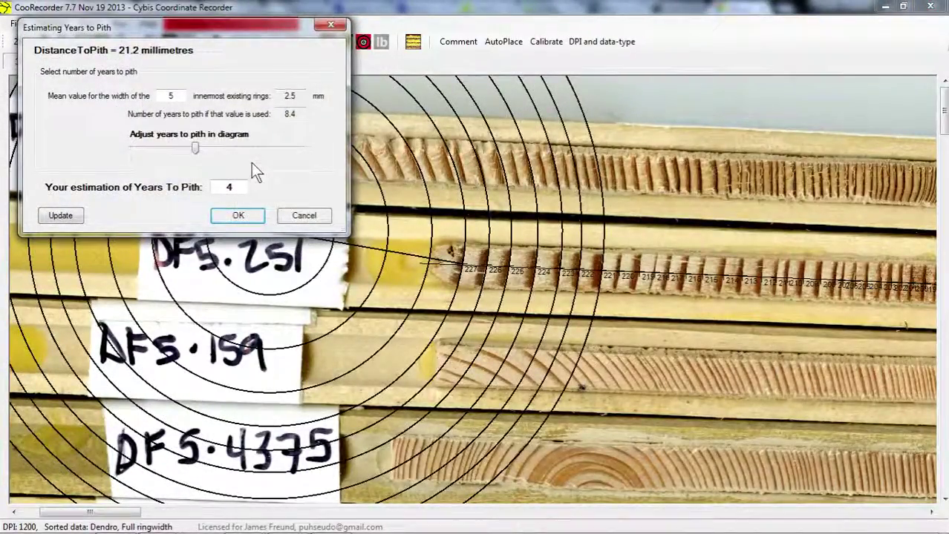
pyautogui.click(244, 220)
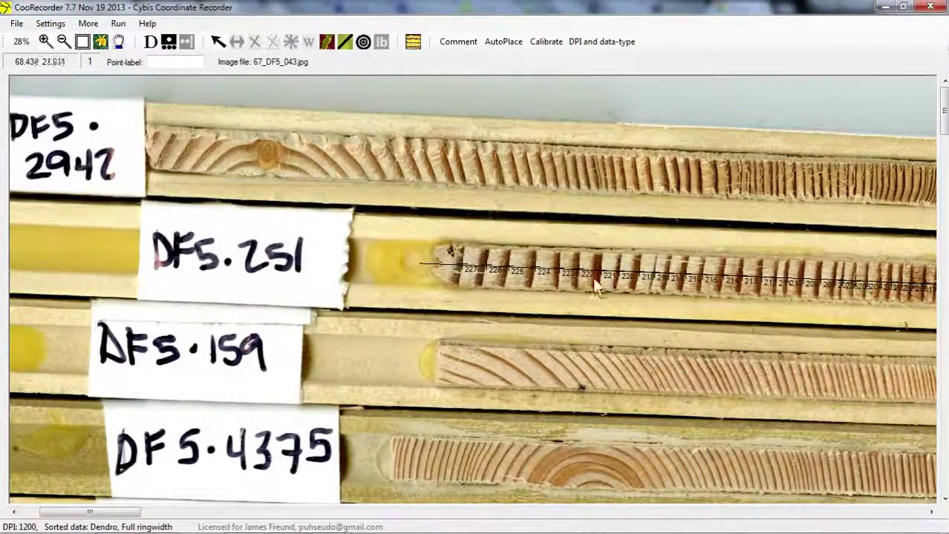
# - Save the coordinate file, browsing up to the Core Processing 2014 > Dendro files folder
pyautogui.click(16, 26)
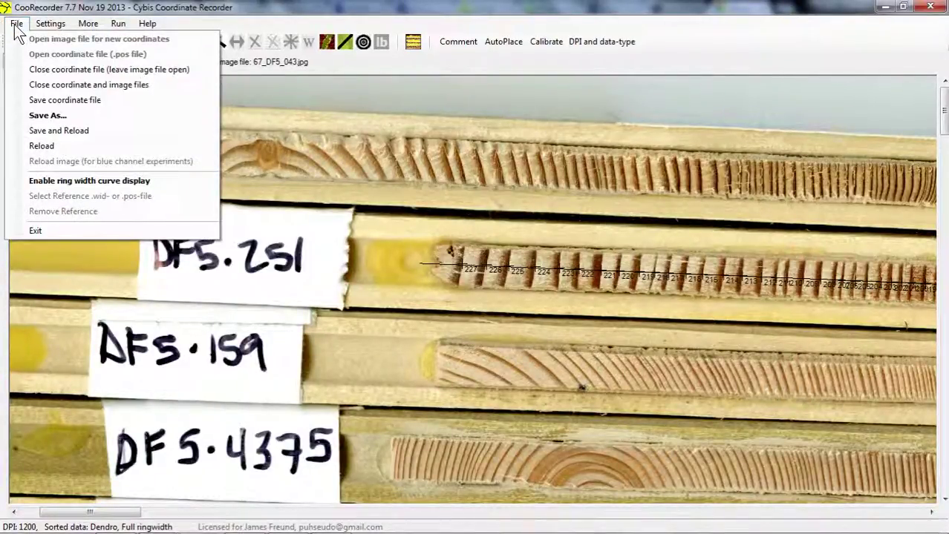
pyautogui.click(93, 100)
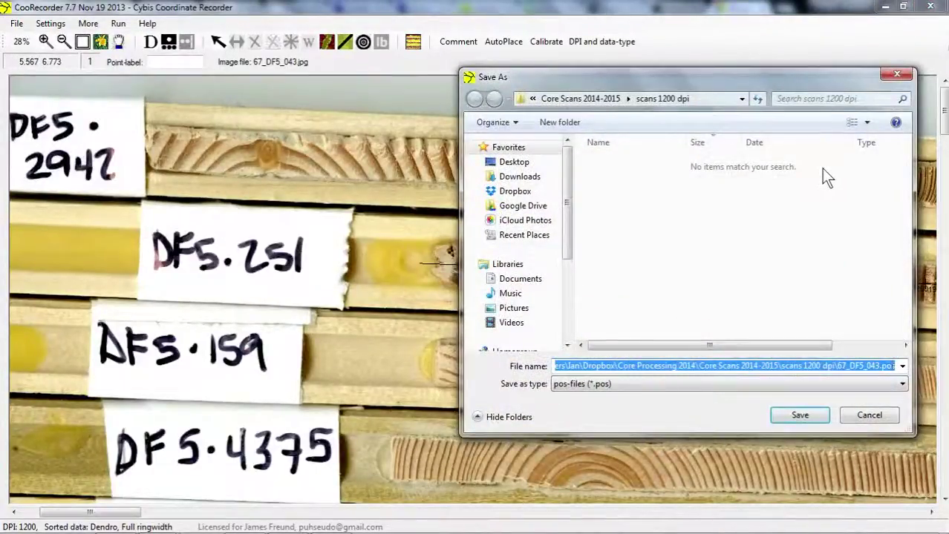
pyautogui.click(580, 100)
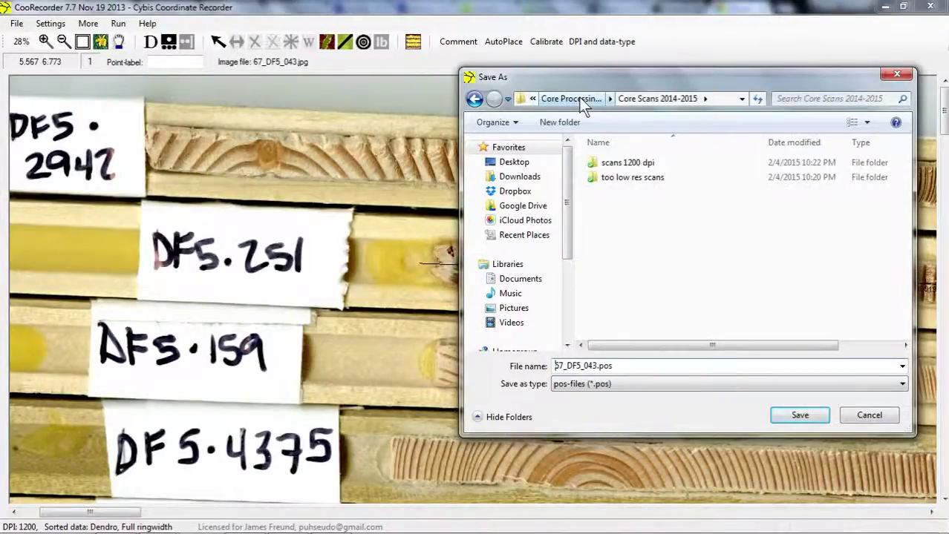
pyautogui.click(579, 99)
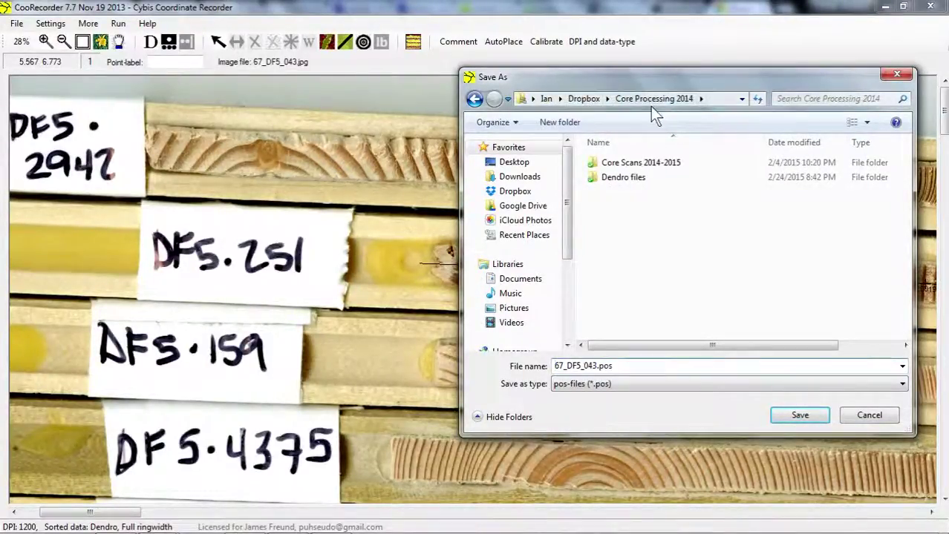
pyautogui.doubleClick(630, 180)
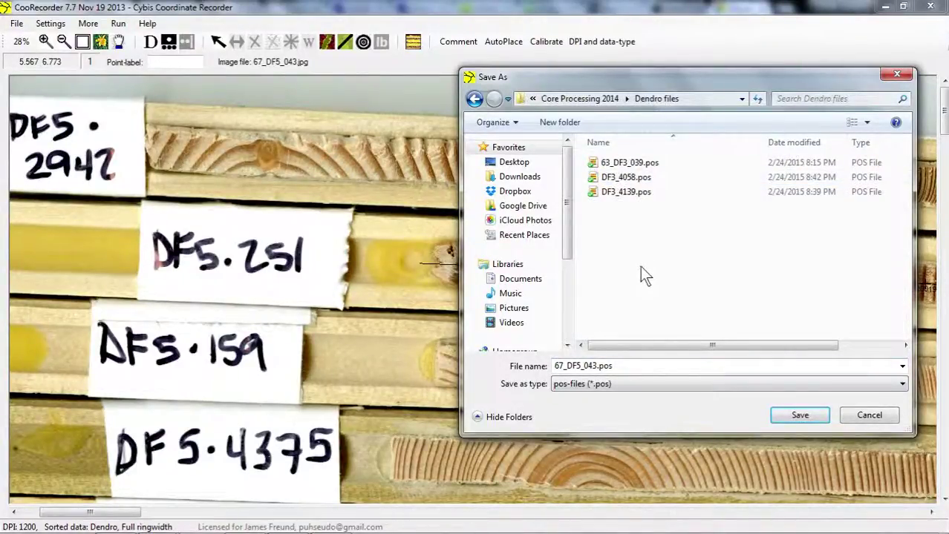
# - Name the file DF5_251.pos, save it, and acknowledge the 228 points saved
pyautogui.click(649, 366)
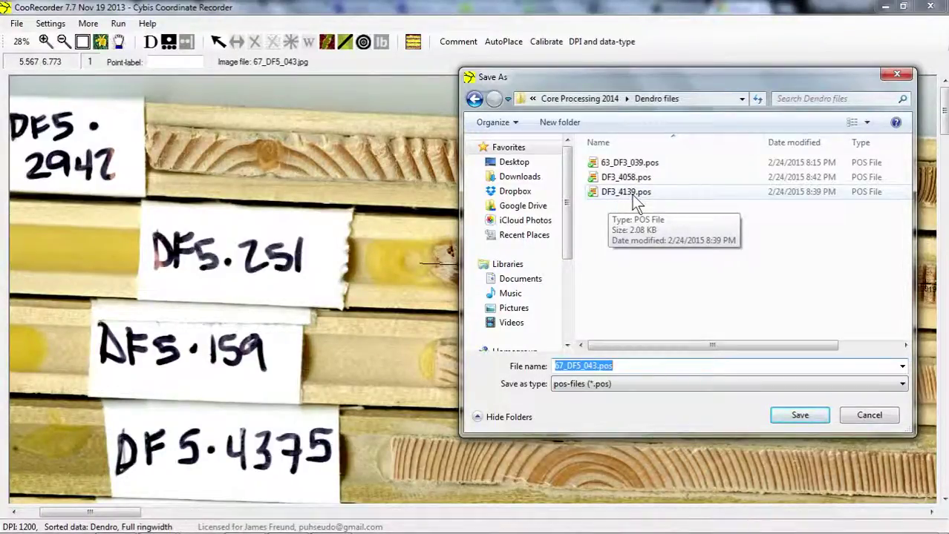
pyautogui.click(598, 365)
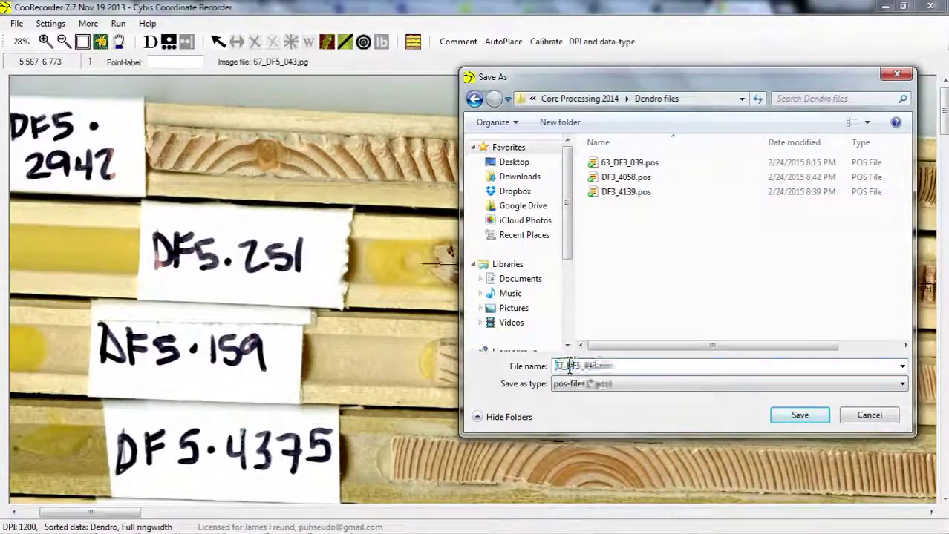
pyautogui.click(626, 191)
pyautogui.doubleClick(568, 365)
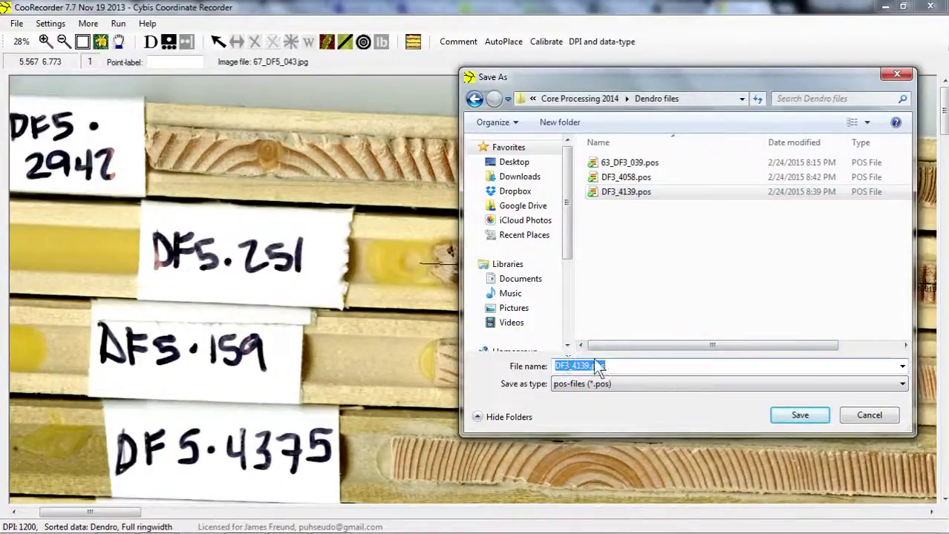
pyautogui.click(598, 367)
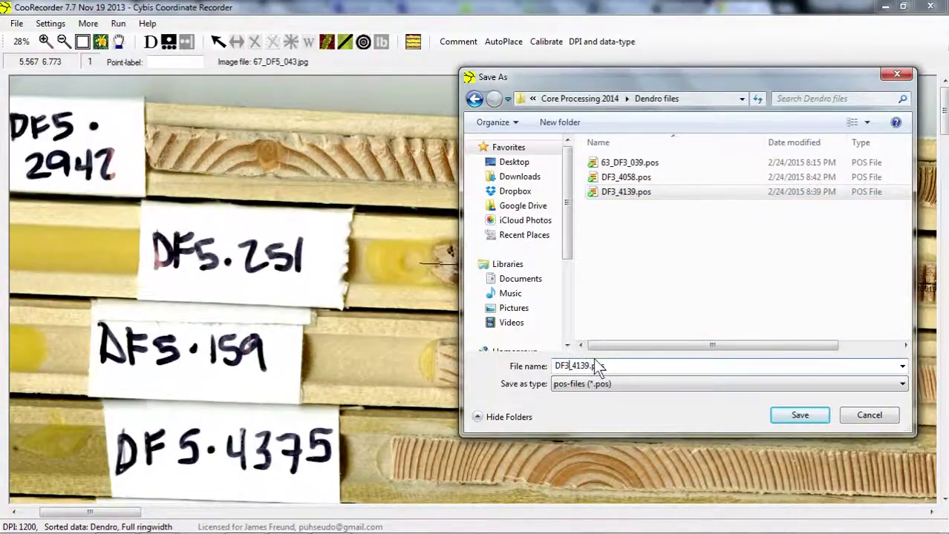
pyautogui.press('BackSpace')
pyautogui.write('5')
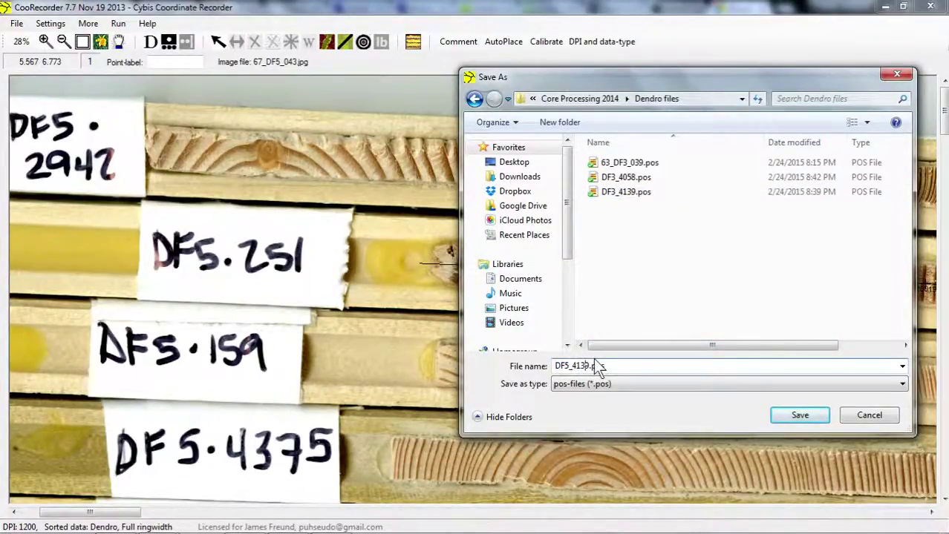
pyautogui.press('BackSpace')
pyautogui.press('BackSpace')
pyautogui.write('251')
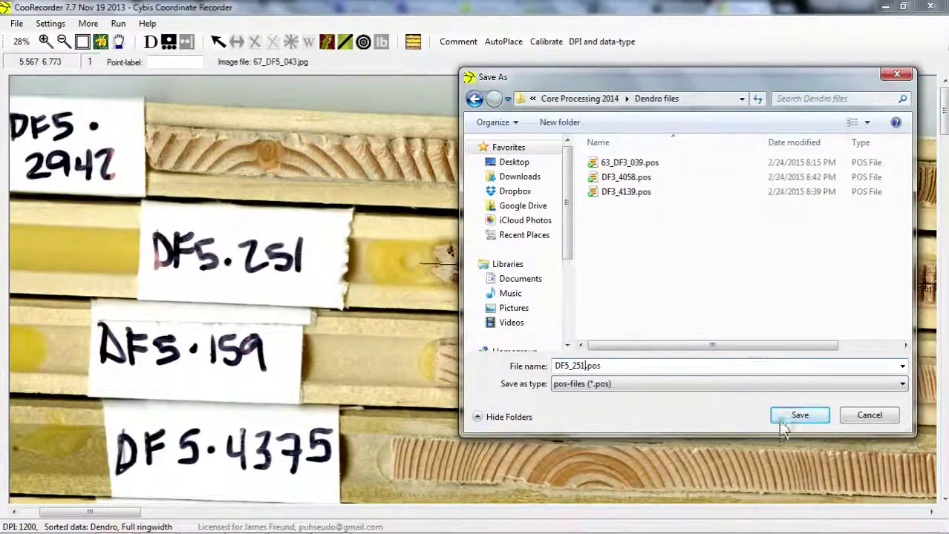
pyautogui.click(796, 420)
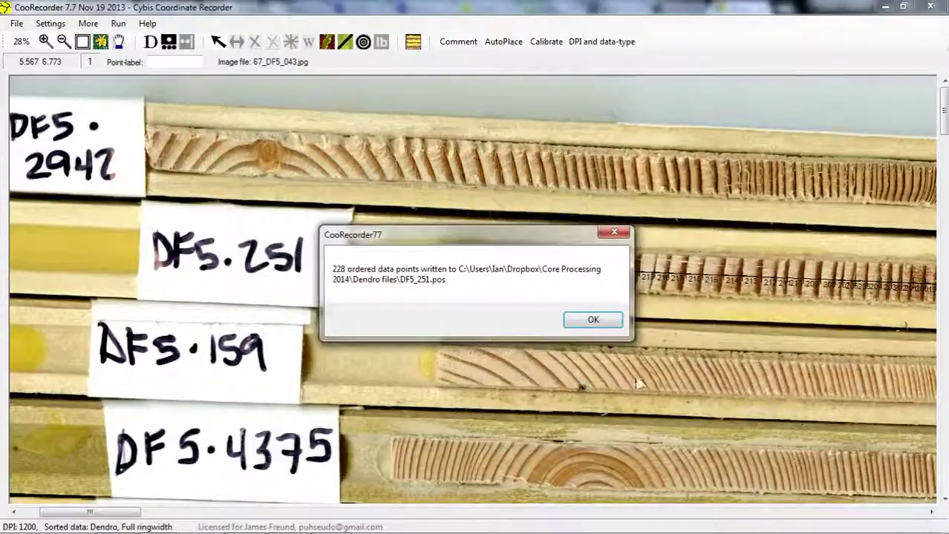
pyautogui.click(598, 321)
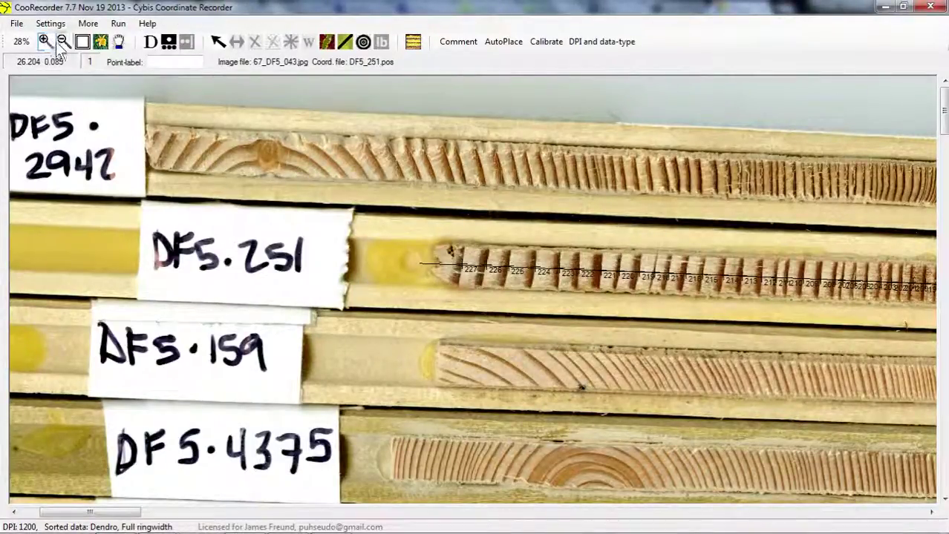
# - Show the whole scan and close DF5_251.pos while keeping the image open
pyautogui.click(83, 42)
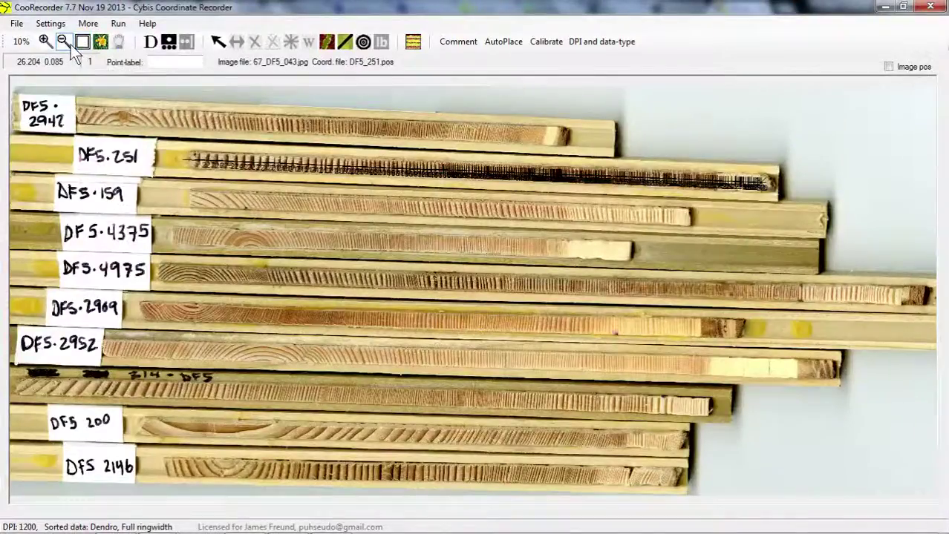
pyautogui.click(16, 23)
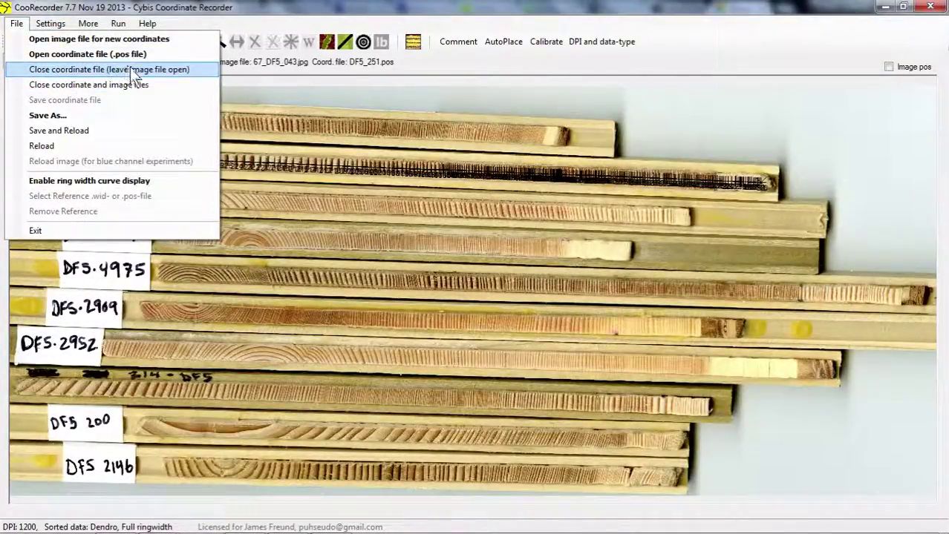
pyautogui.click(201, 69)
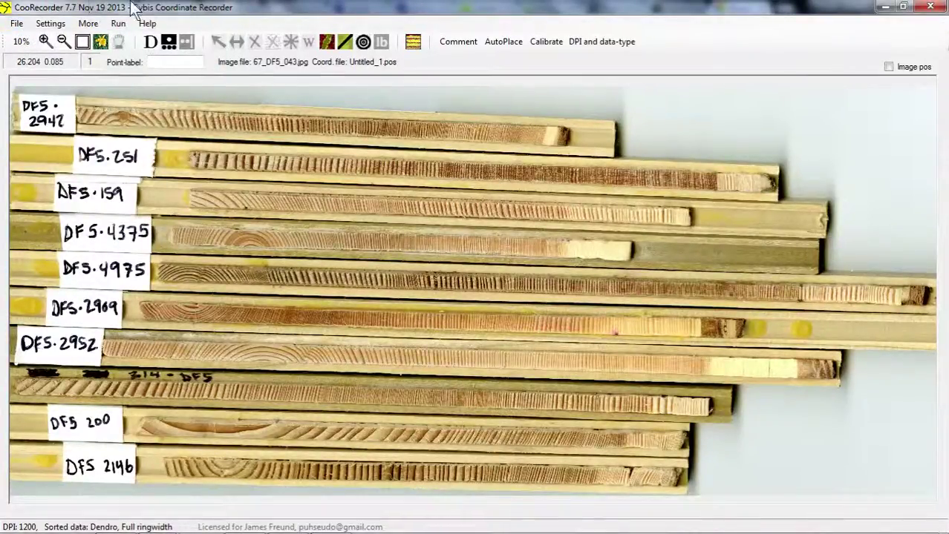
# - Draw a help line along the DF5.159 core from one end to the other
pyautogui.click(345, 43)
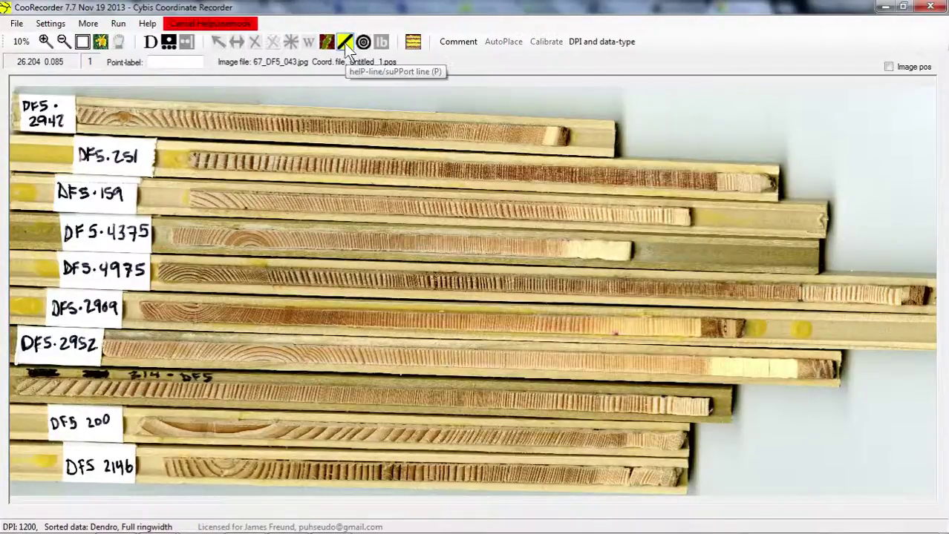
pyautogui.click(691, 215)
pyautogui.click(189, 199)
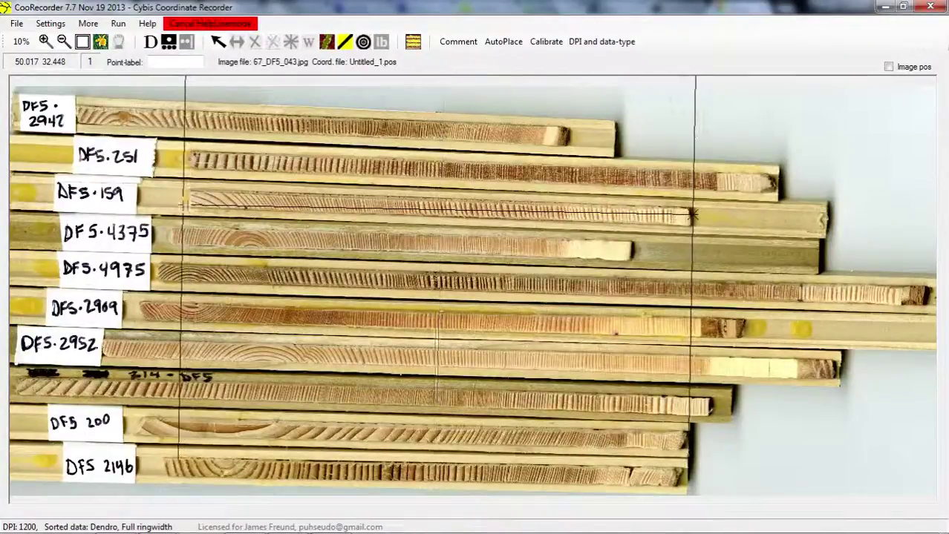
pyautogui.click(190, 205)
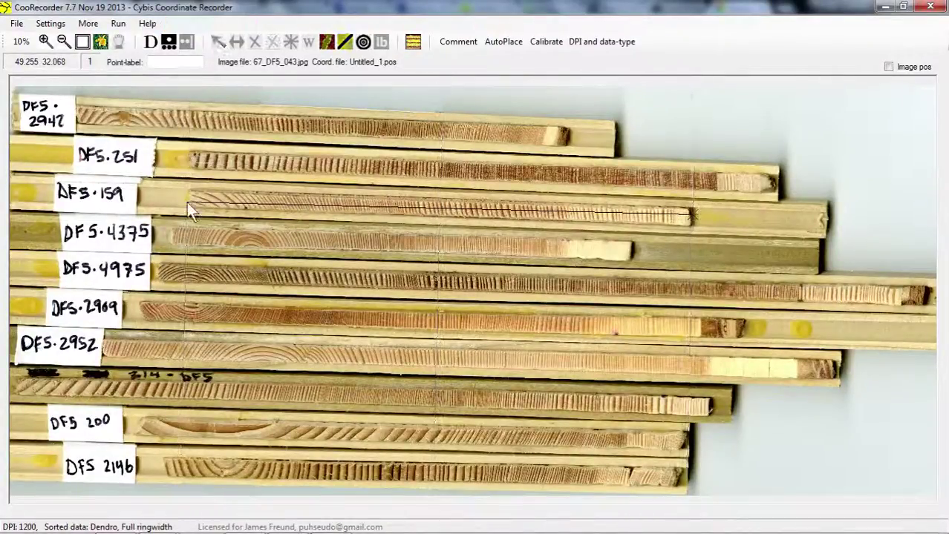
# - Magnify and scroll to the outer end of the DF5.159 core
pyautogui.click(52, 41)
pyautogui.click(613, 226)
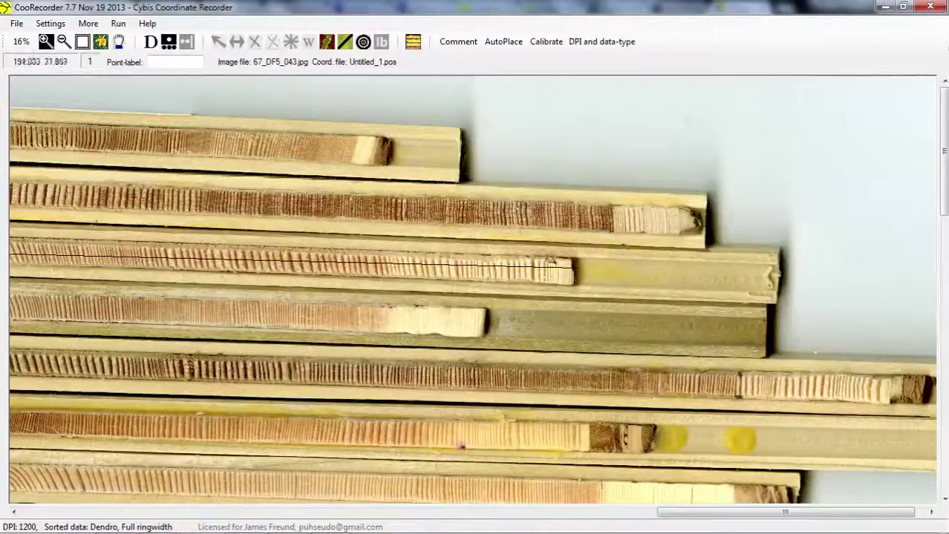
pyautogui.moveTo(688, 511); pyautogui.dragTo(364, 511)
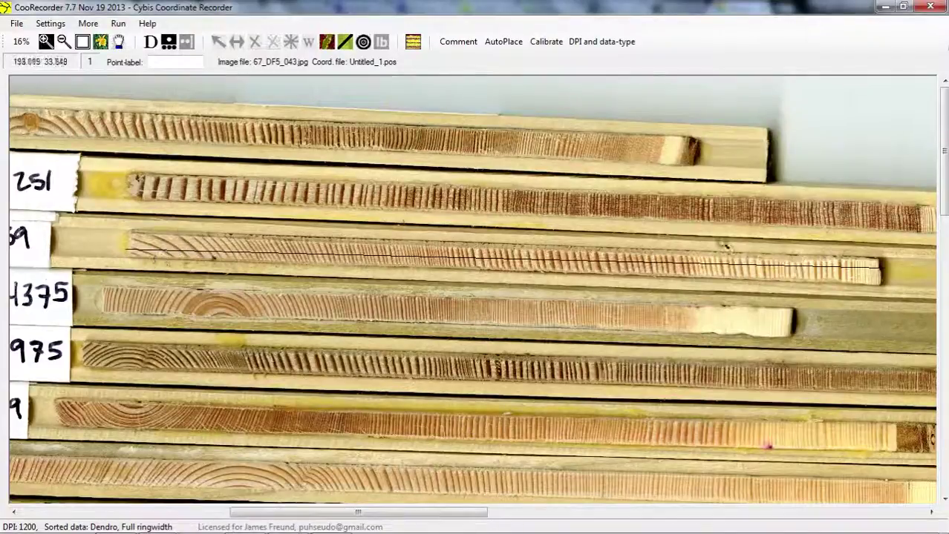
pyautogui.click(726, 246)
pyautogui.click(838, 291)
pyautogui.click(572, 248)
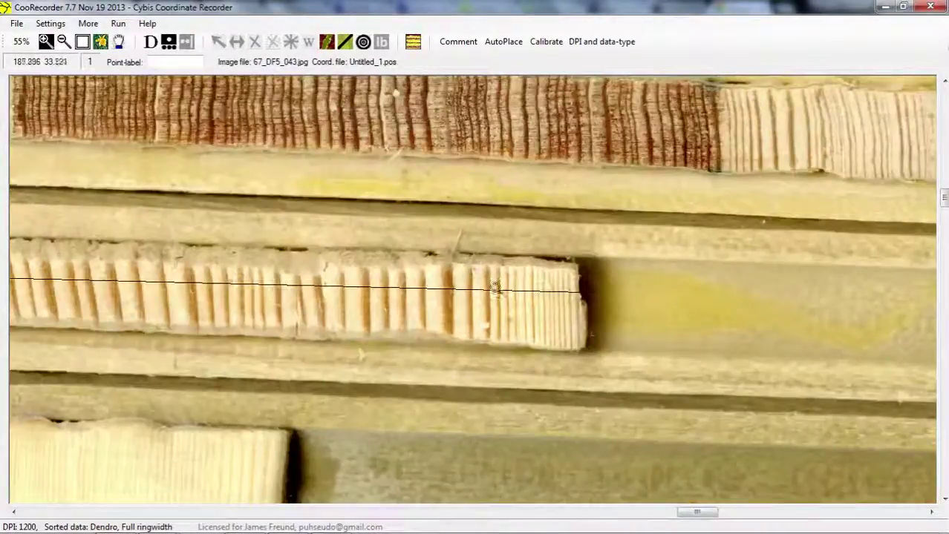
pyautogui.click(65, 44)
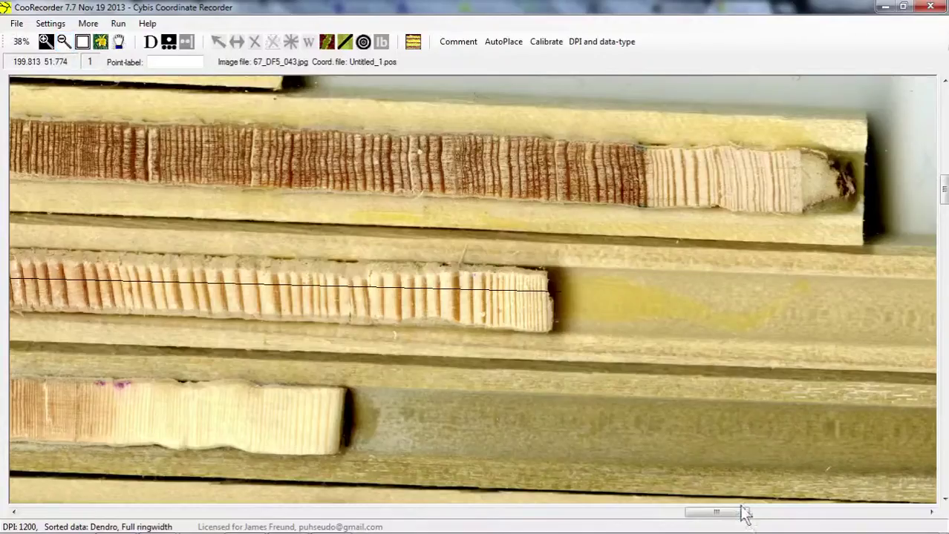
pyautogui.moveTo(745, 514); pyautogui.dragTo(620, 513)
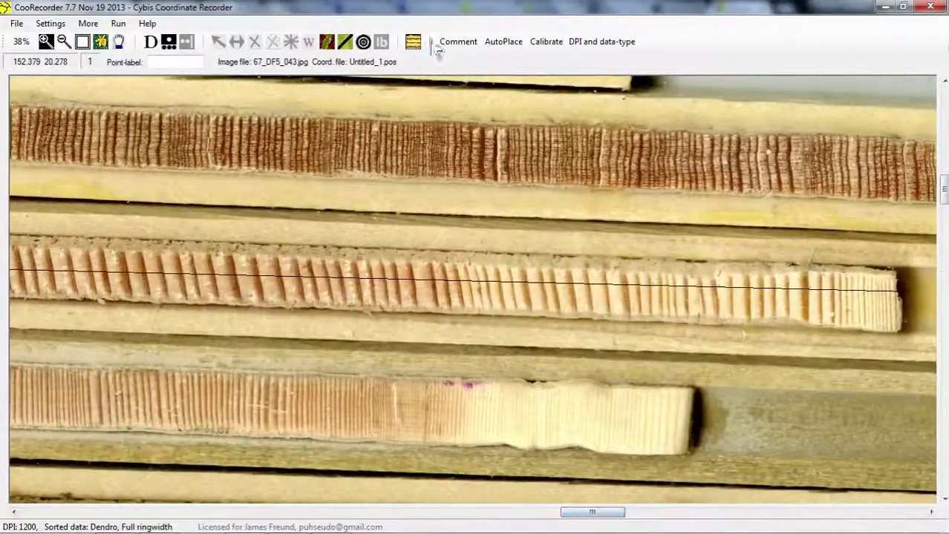
pyautogui.click(491, 41)
# - Auto-place ring points along the DF5 core's inner section, numbering up to about 128
pyautogui.click(458, 322)
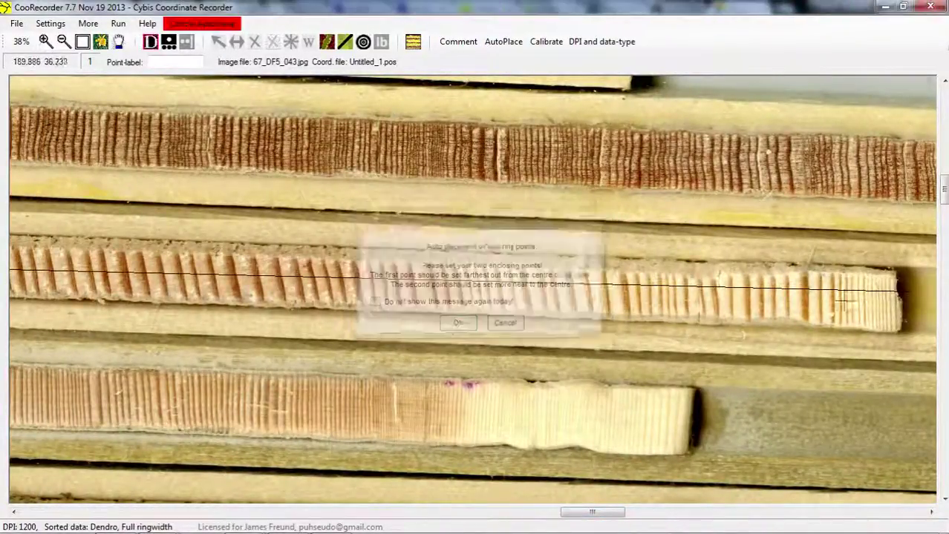
pyautogui.click(895, 292)
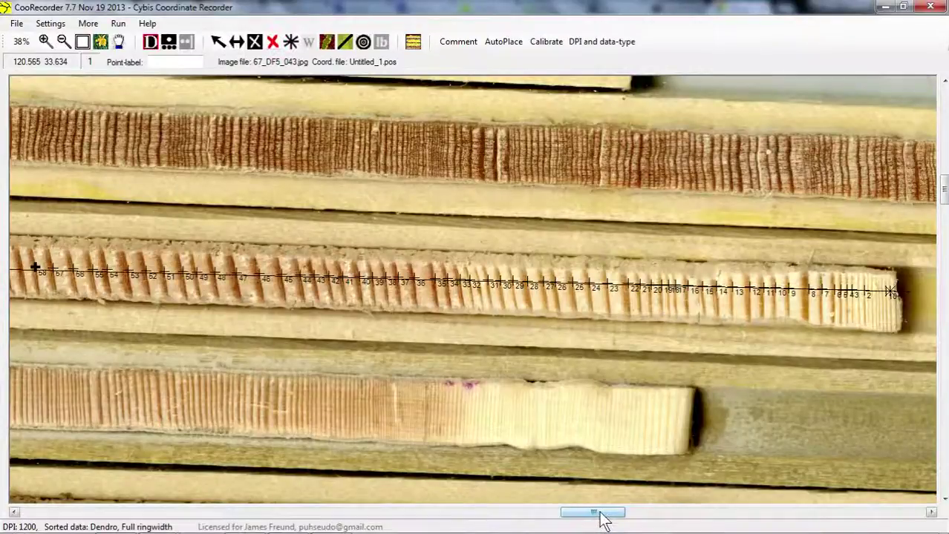
pyautogui.moveTo(598, 514); pyautogui.dragTo(320, 459)
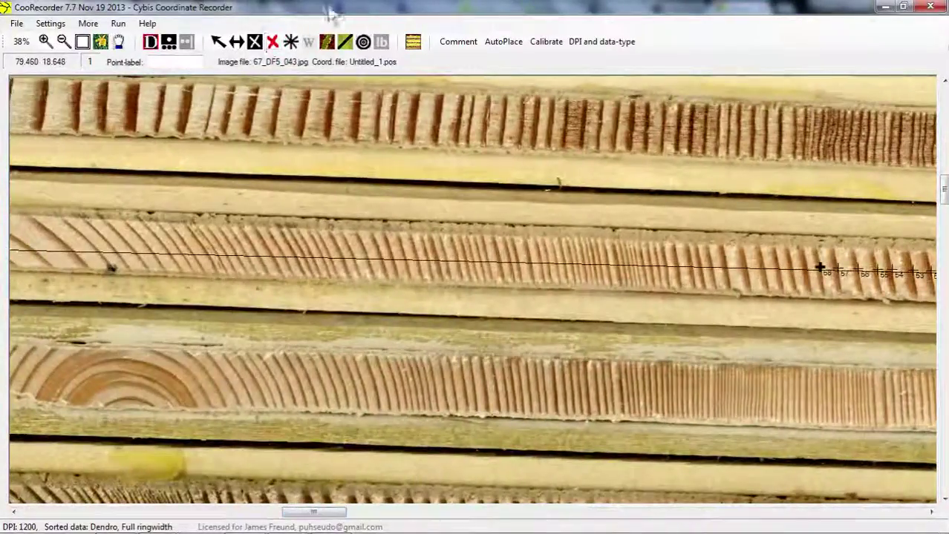
pyautogui.click(503, 43)
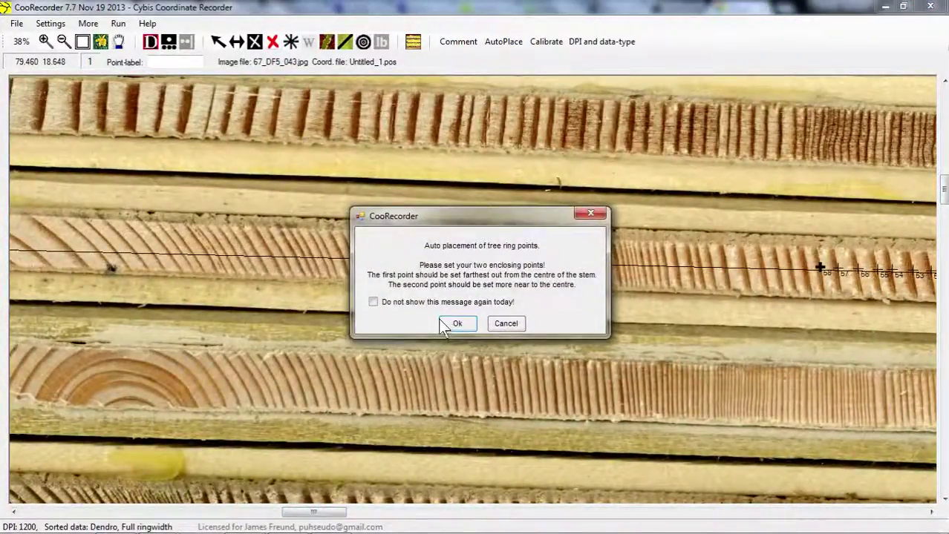
pyautogui.click(456, 323)
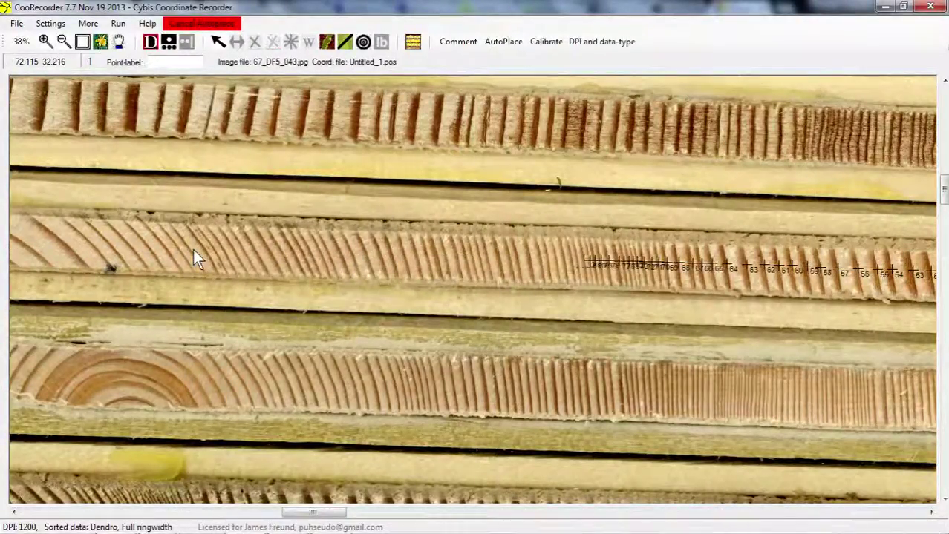
pyautogui.moveTo(340, 513); pyautogui.dragTo(243, 512)
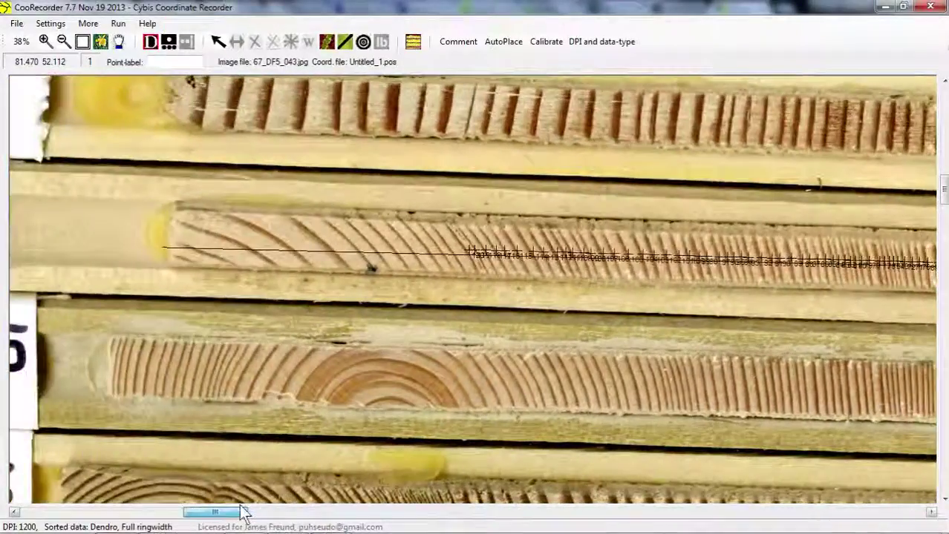
pyautogui.click(492, 42)
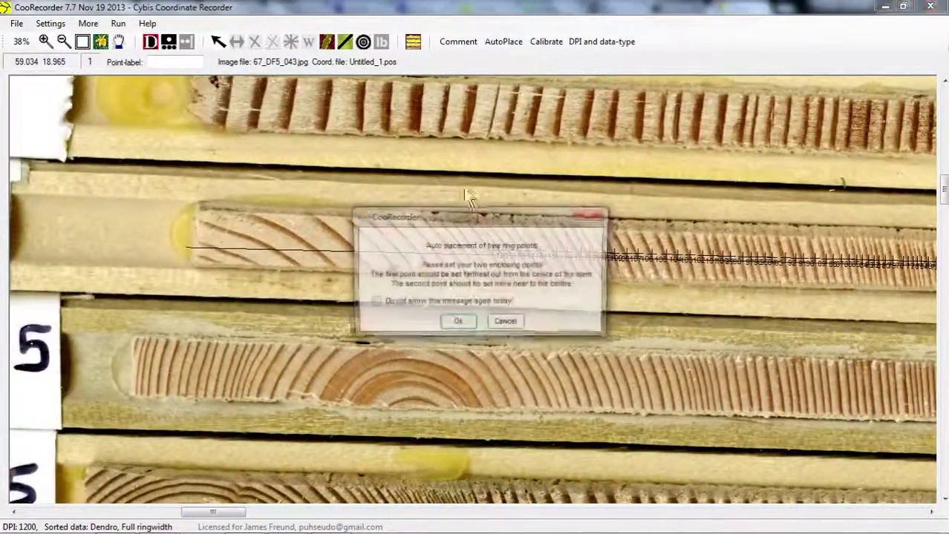
pyautogui.click(457, 324)
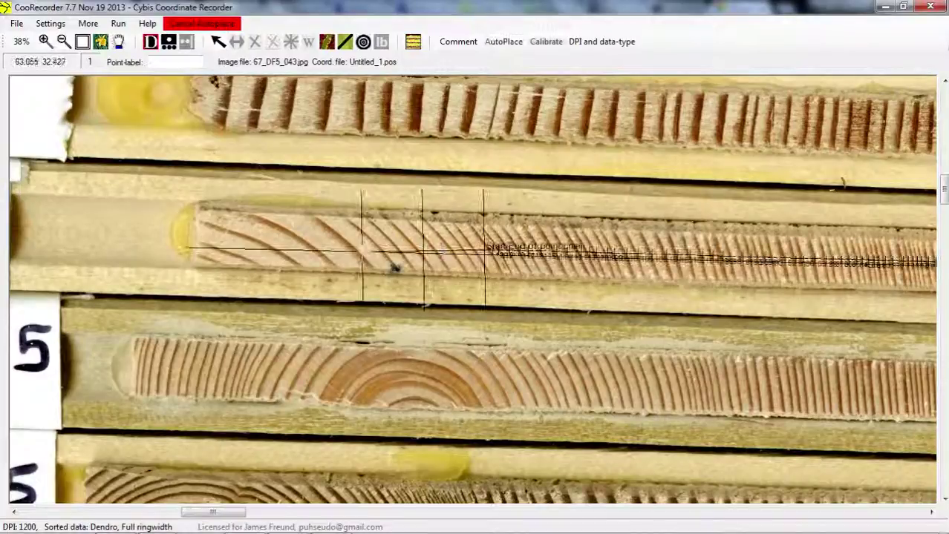
pyautogui.click(421, 253)
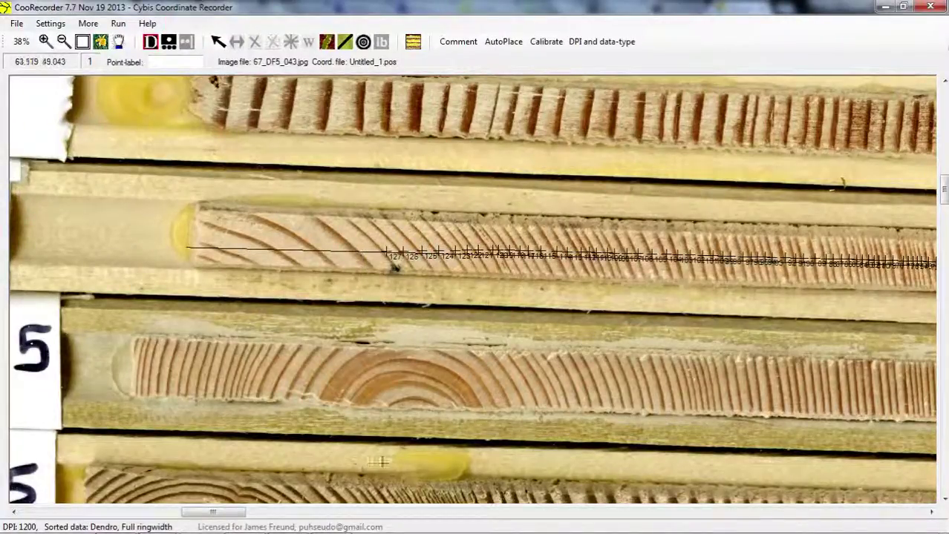
pyautogui.moveTo(239, 514); pyautogui.dragTo(682, 519)
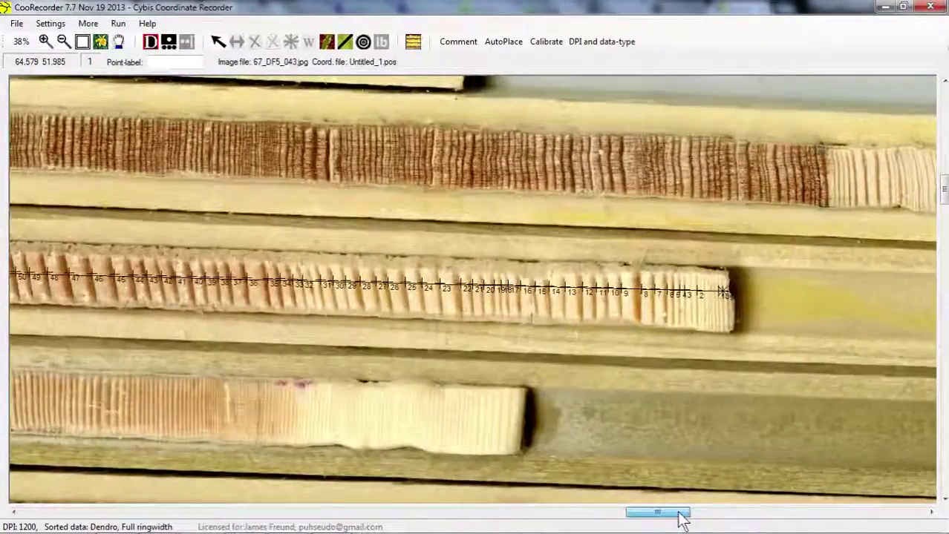
# - Zoom in on the outer end, dismiss the point-order warning, and add three missing ring points
pyautogui.click(46, 41)
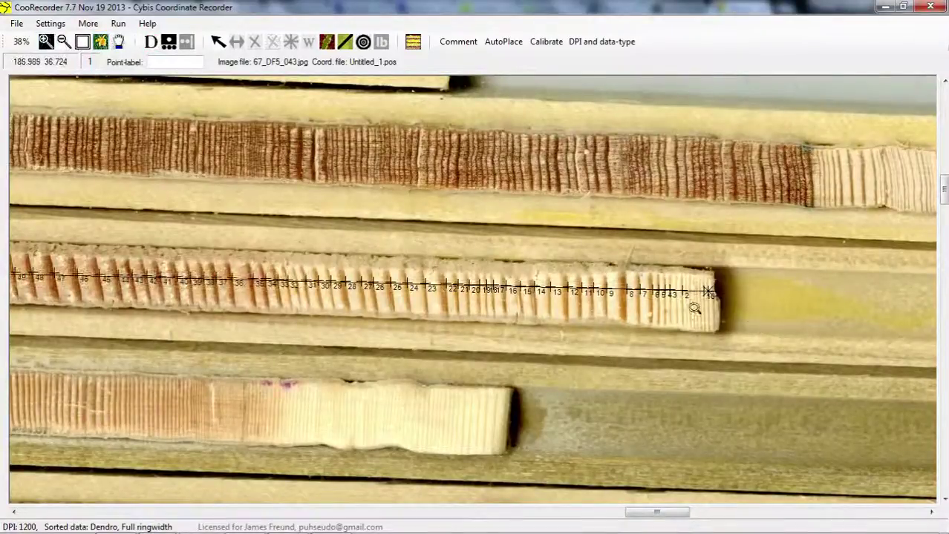
pyautogui.click(694, 308)
pyautogui.click(501, 286)
pyautogui.click(483, 282)
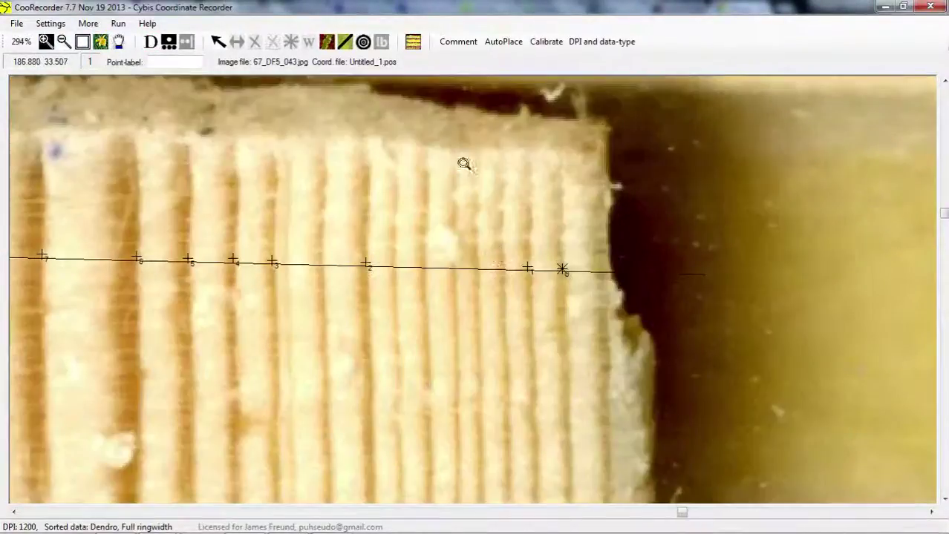
pyautogui.click(156, 43)
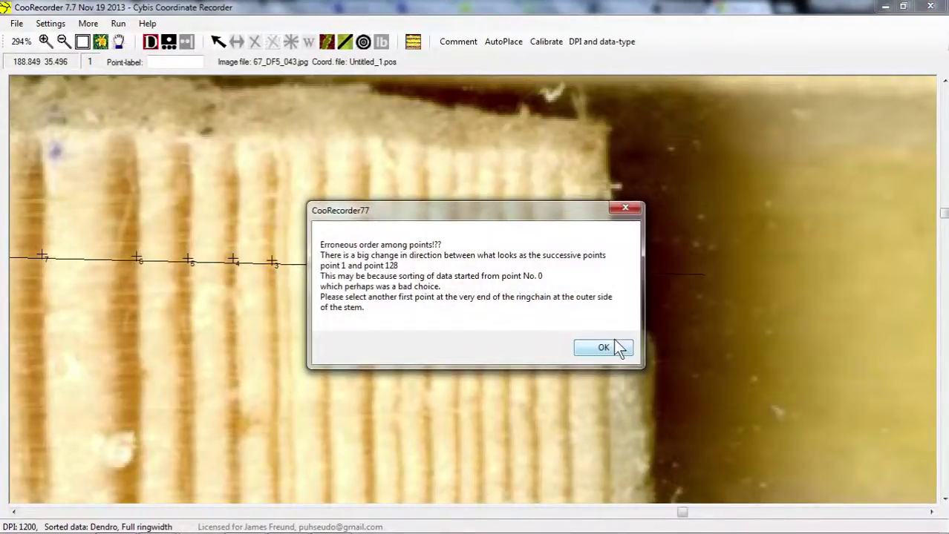
pyautogui.click(603, 349)
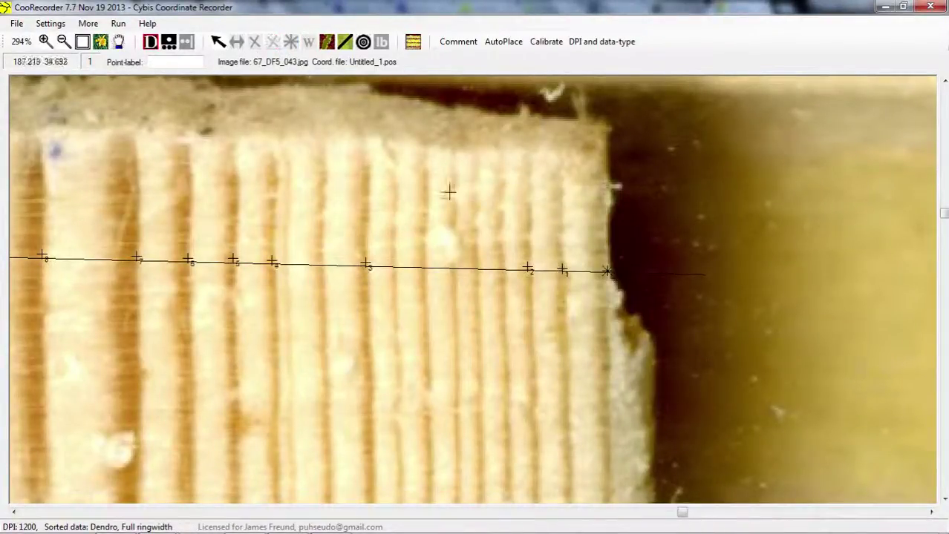
pyautogui.click(509, 268)
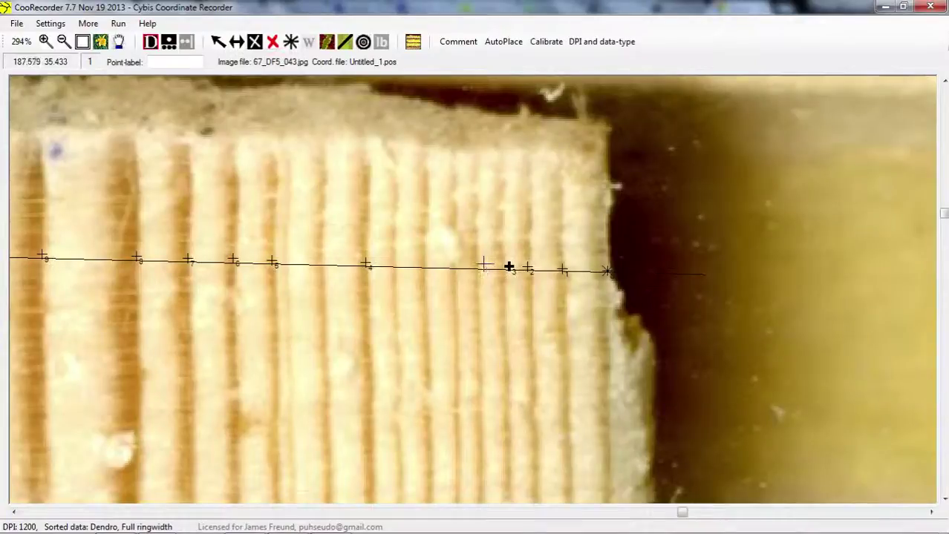
pyautogui.click(484, 266)
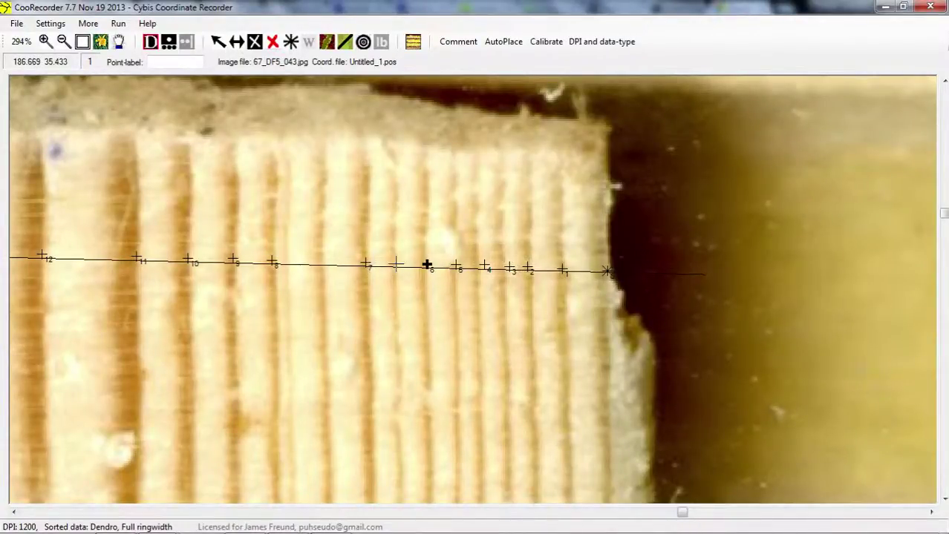
pyautogui.click(287, 261)
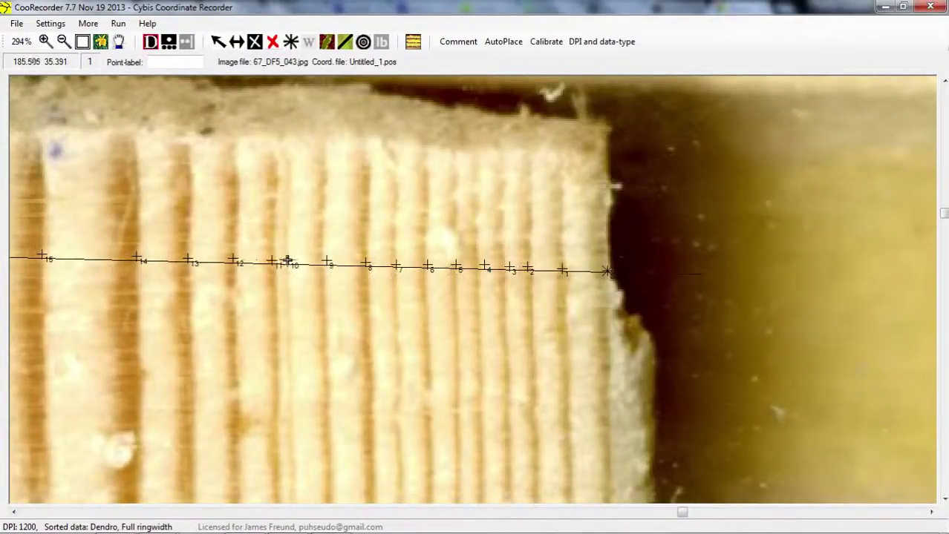
# - Zoom out and scroll inward along the core, checking points through 136
pyautogui.hscroll(-2, 268, 253)
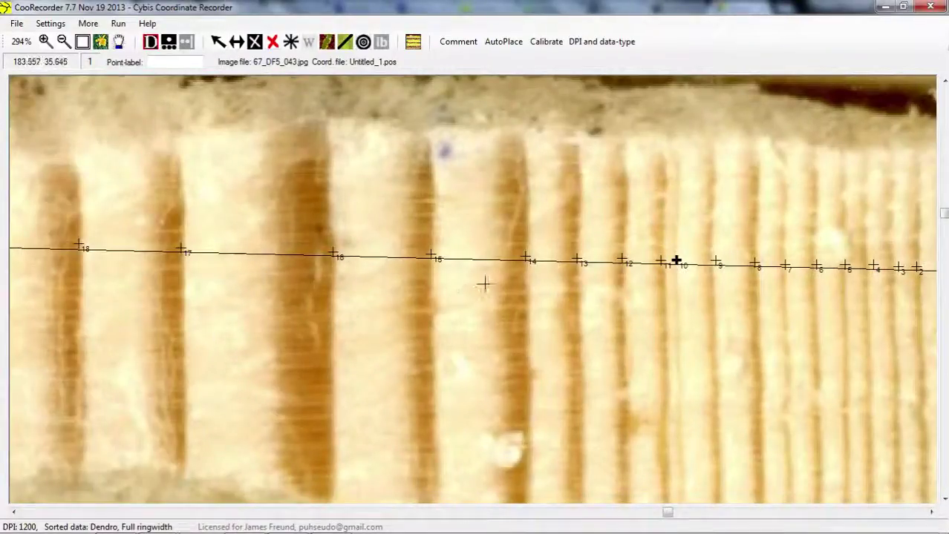
pyautogui.click(63, 41)
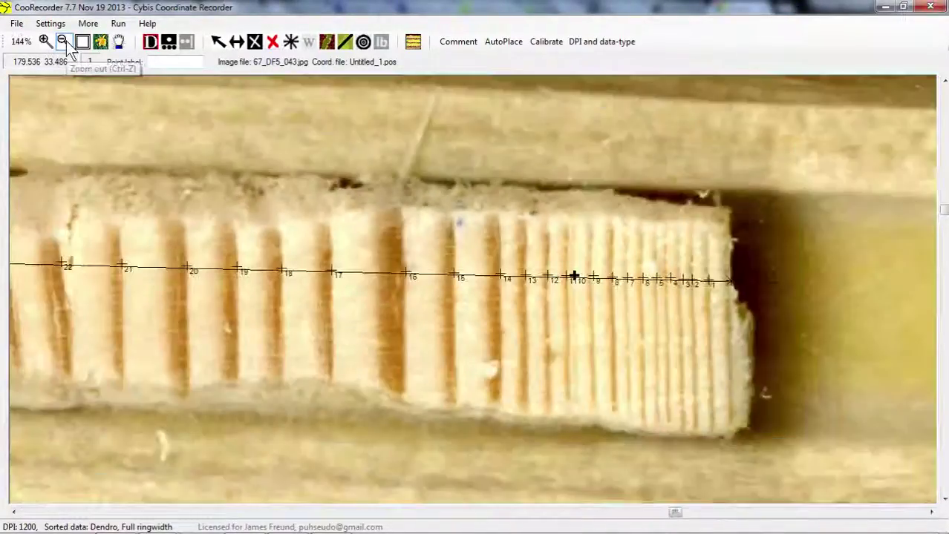
pyautogui.hscroll(-5, 400, 236)
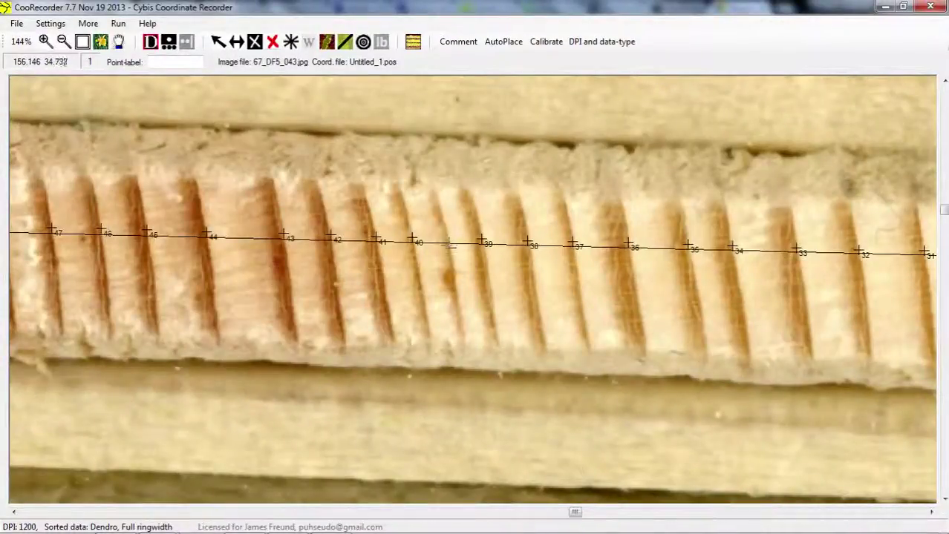
pyautogui.hscroll(-4, 450, 239)
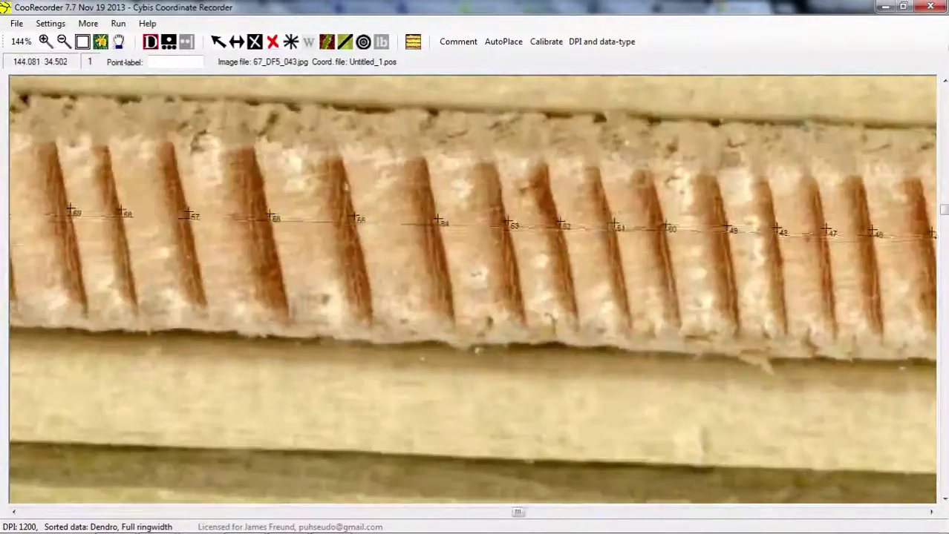
pyautogui.hscroll(-6, 422, 230)
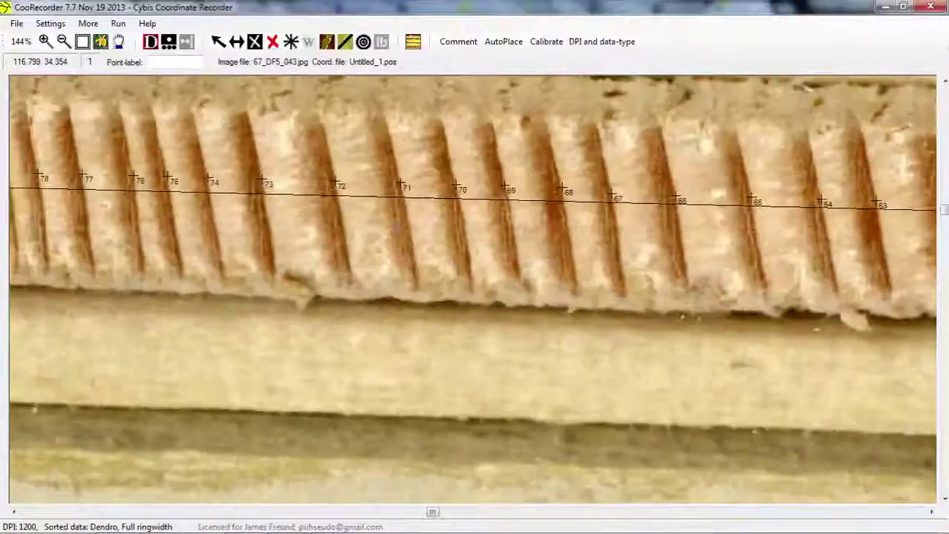
pyautogui.click(64, 41)
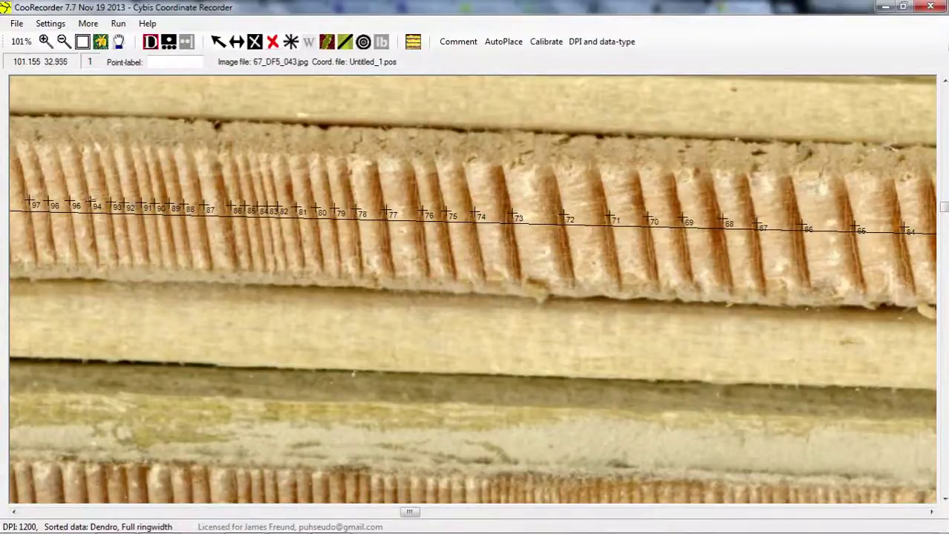
pyautogui.hscroll(-3, 473, 223)
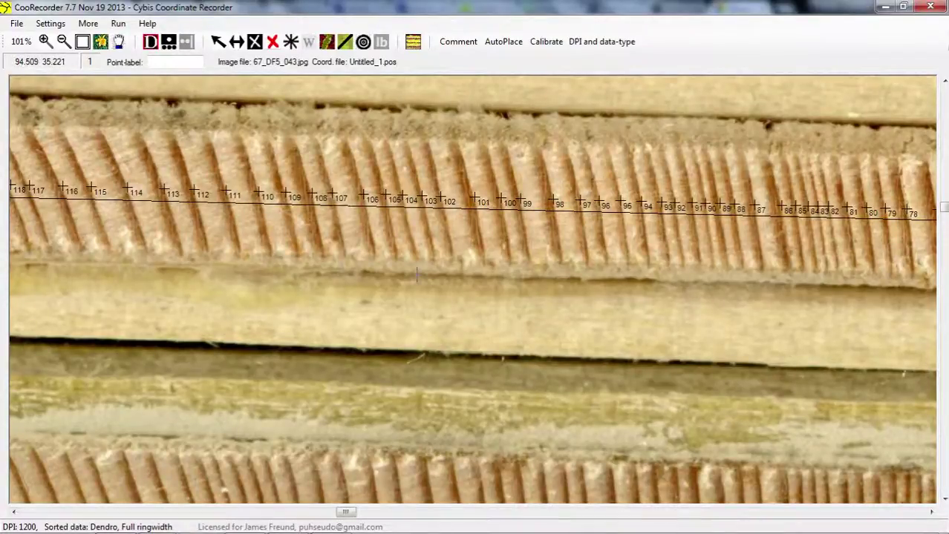
pyautogui.hscroll(-2, 385, 272)
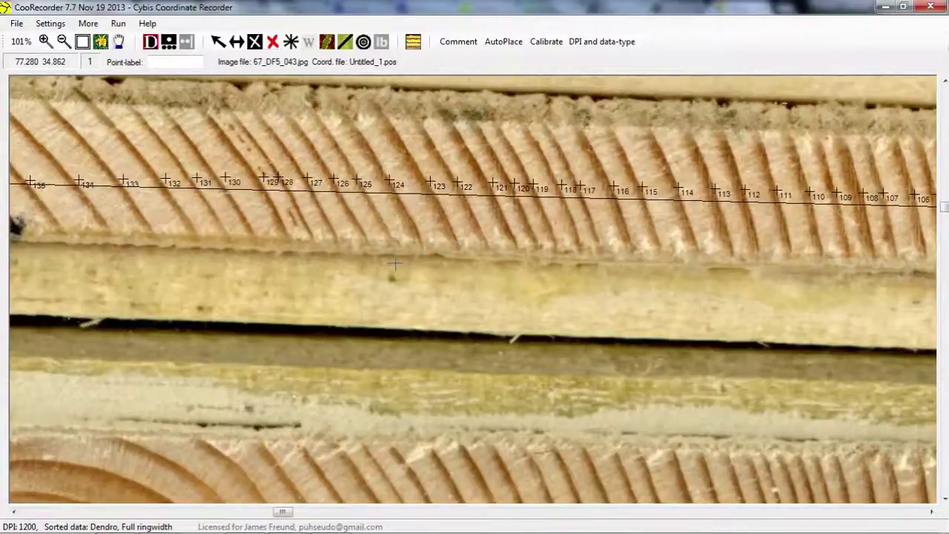
pyautogui.hscroll(-2, 393, 264)
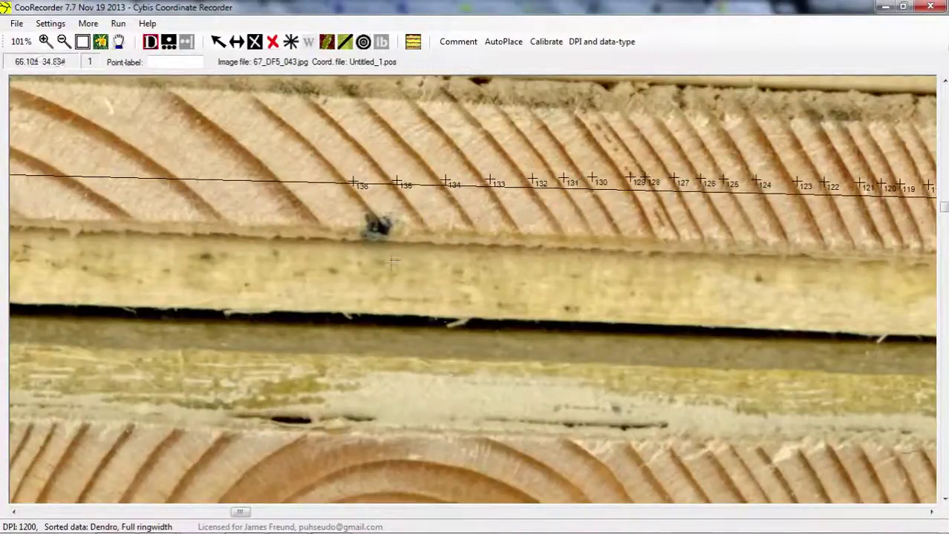
# - Zoom in around points 129–130 and delete four misplaced inner ring points
pyautogui.click(44, 41)
pyautogui.click(541, 173)
pyautogui.click(444, 330)
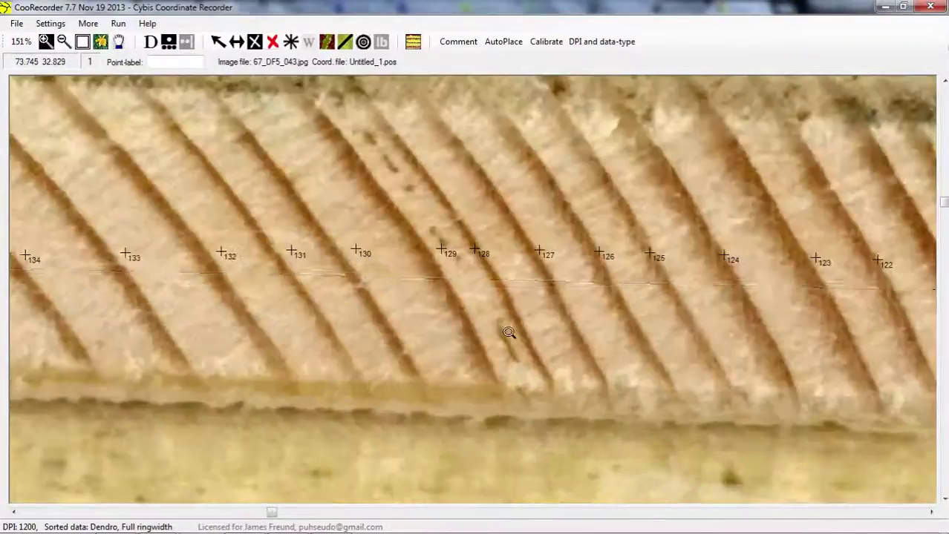
pyautogui.click(441, 255)
pyautogui.click(218, 41)
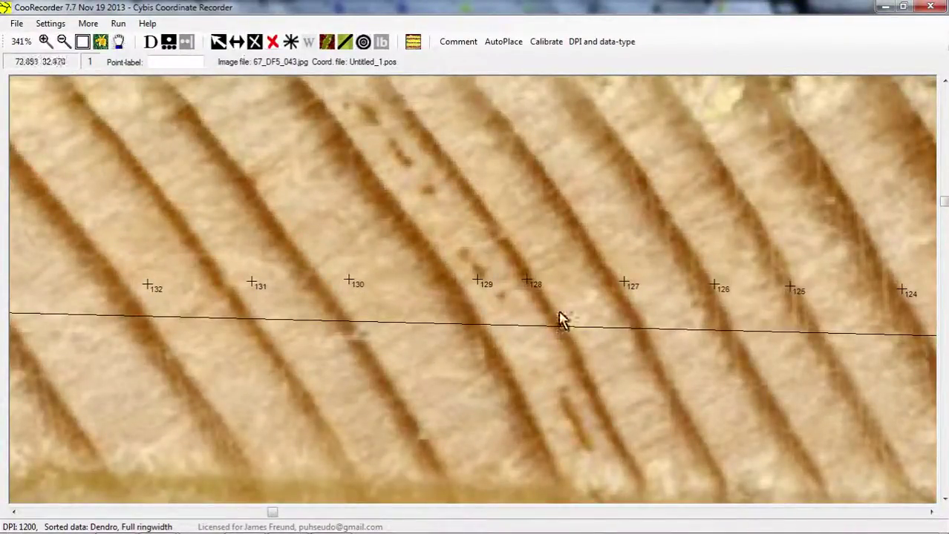
pyautogui.press('Delete')
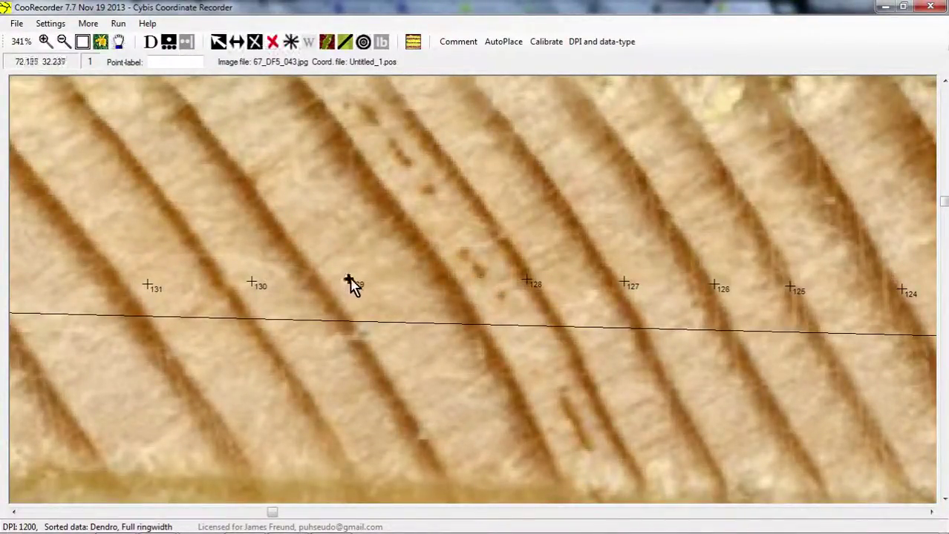
pyautogui.press('Delete')
pyautogui.click(254, 283)
pyautogui.press('Delete')
pyautogui.click(149, 283)
pyautogui.press('Delete')
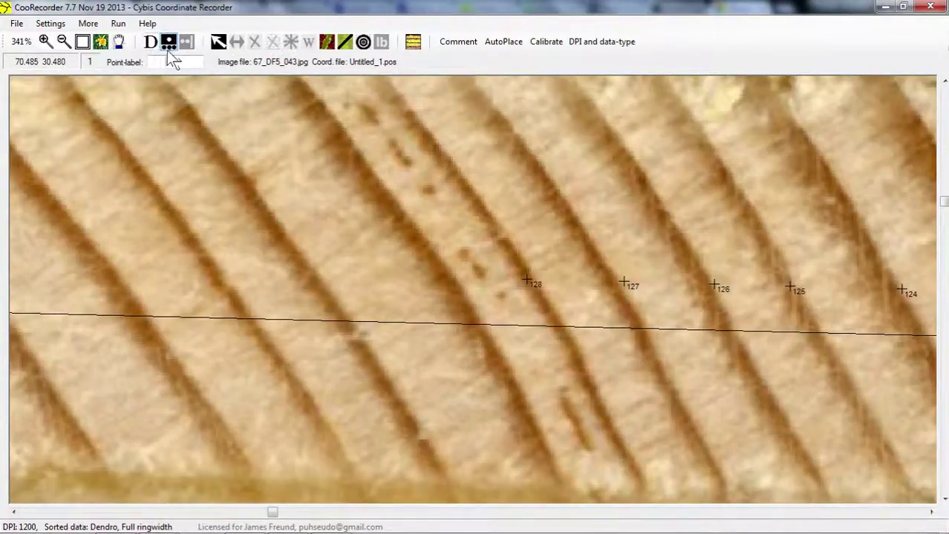
# - Re-place points 129–132 on ring boundaries and mark extra boundaries around 133–137
pyautogui.click(150, 42)
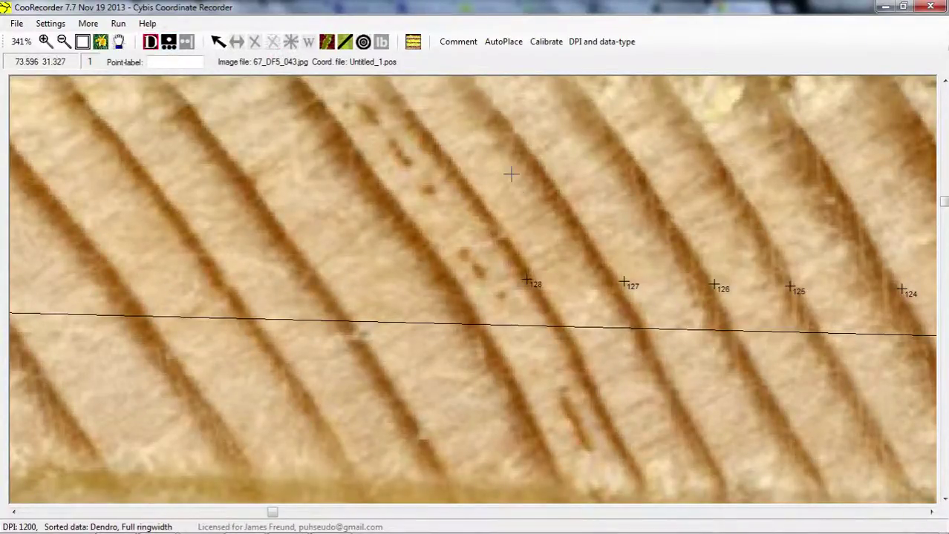
pyautogui.click(465, 282)
pyautogui.click(328, 285)
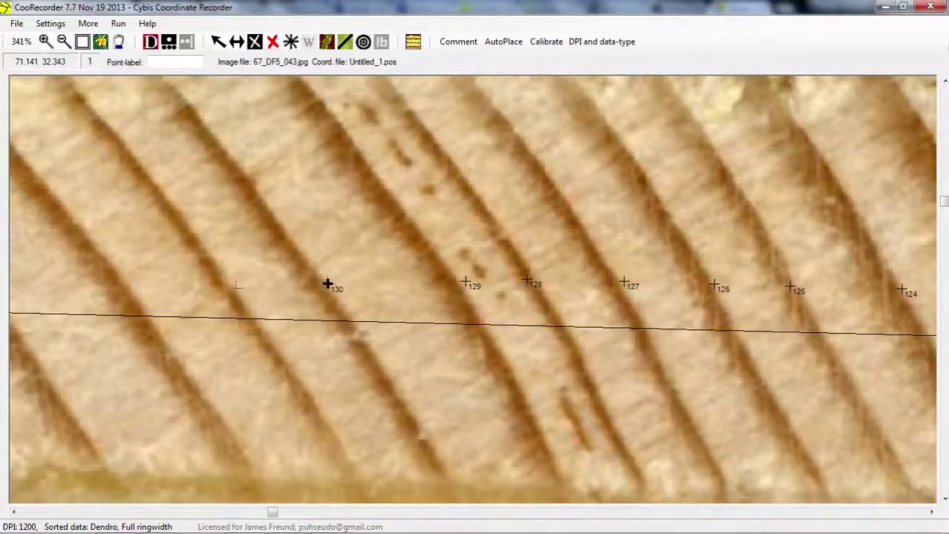
pyautogui.click(235, 288)
pyautogui.click(131, 284)
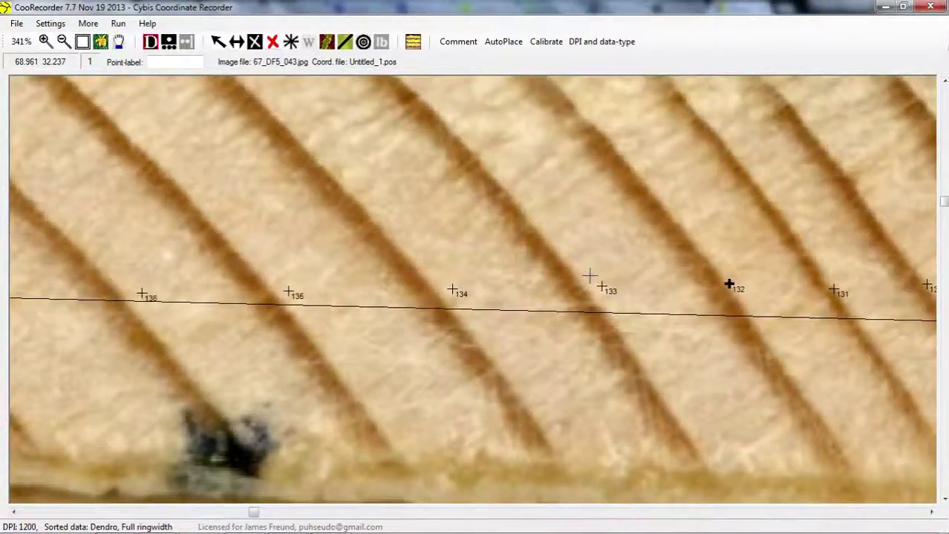
pyautogui.click(585, 289)
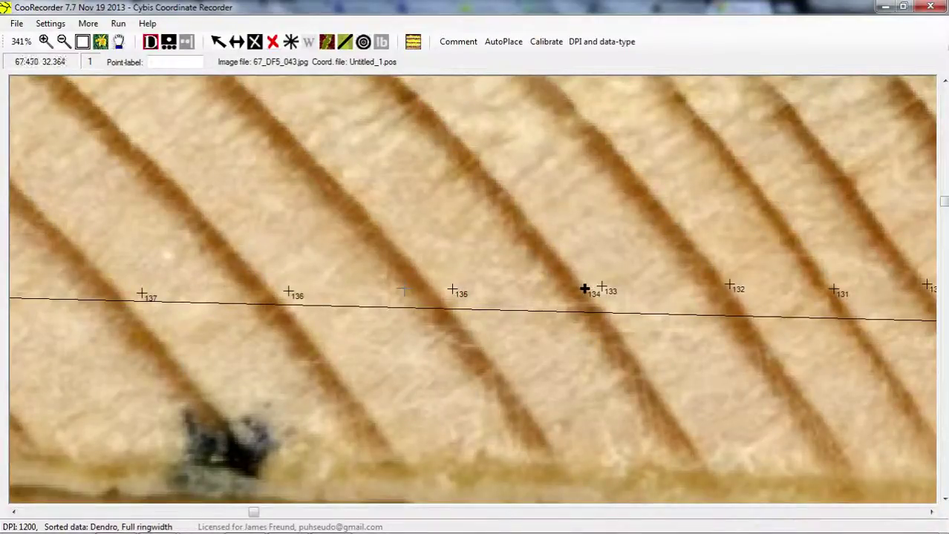
pyautogui.click(430, 291)
pyautogui.click(271, 292)
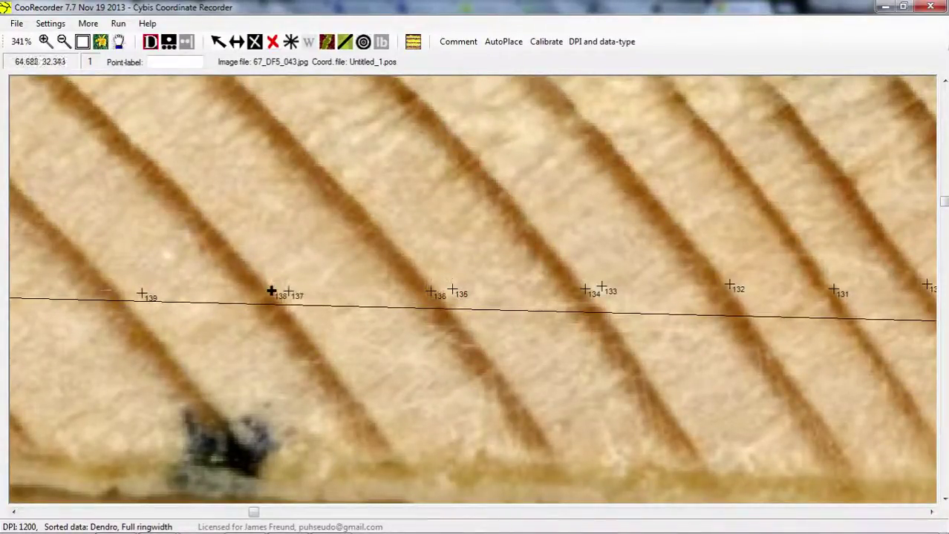
pyautogui.click(113, 294)
# - Delete four more misplaced ring points, including 137, and zoom out
pyautogui.click(289, 293)
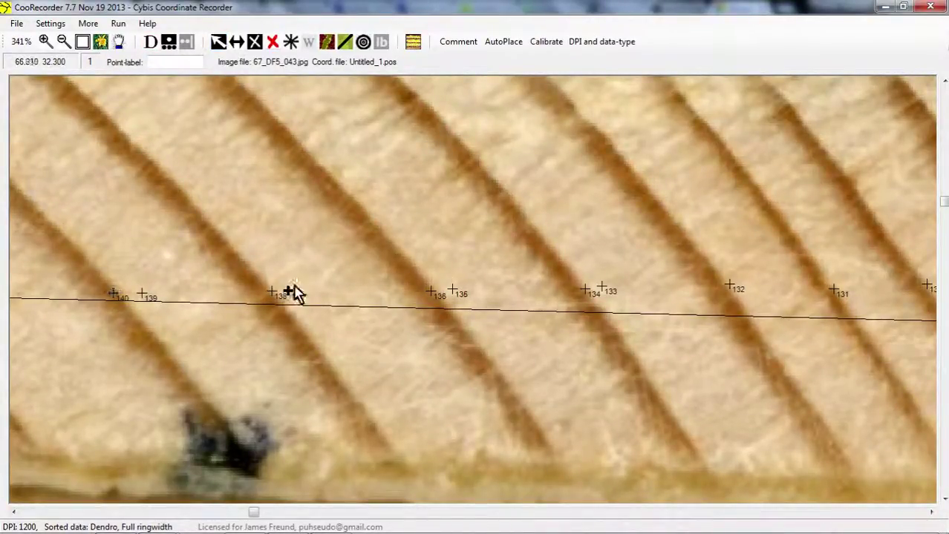
pyautogui.press('Delete')
pyautogui.click(460, 305)
pyautogui.press('Delete')
pyautogui.click(607, 303)
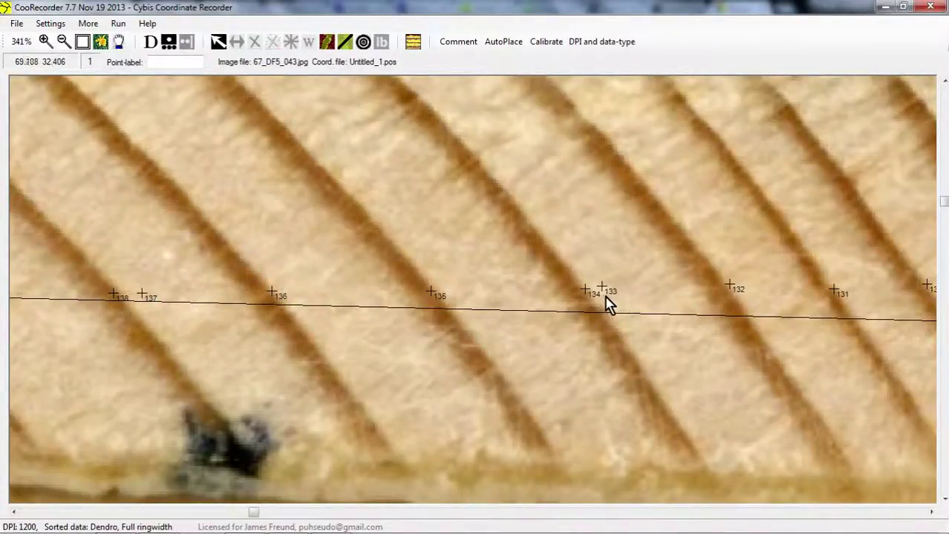
pyautogui.press('Delete')
pyautogui.click(160, 306)
pyautogui.press('Delete')
pyautogui.hscroll(-5, 260, 336)
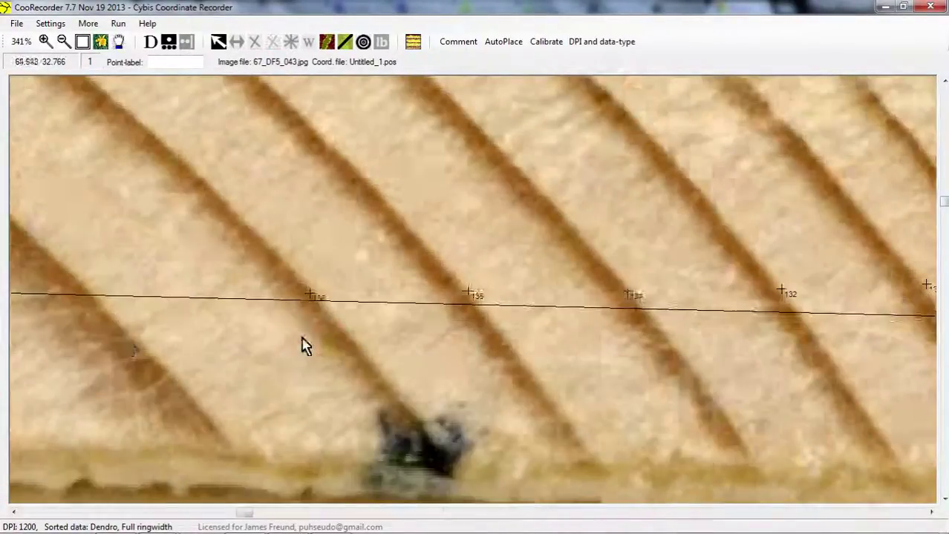
pyautogui.click(64, 44)
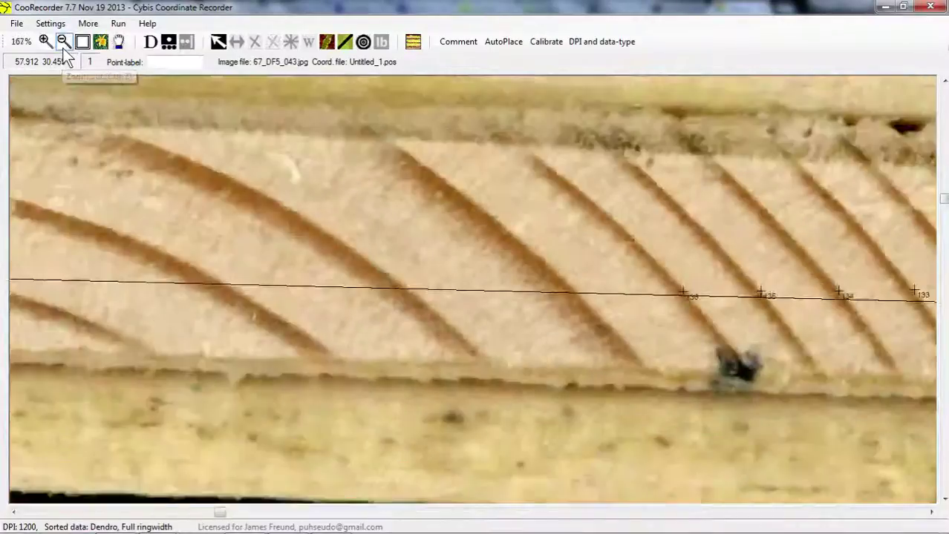
# - Add ring points 137–141 curving toward the pith, then zoom out past the core's end
pyautogui.click(63, 45)
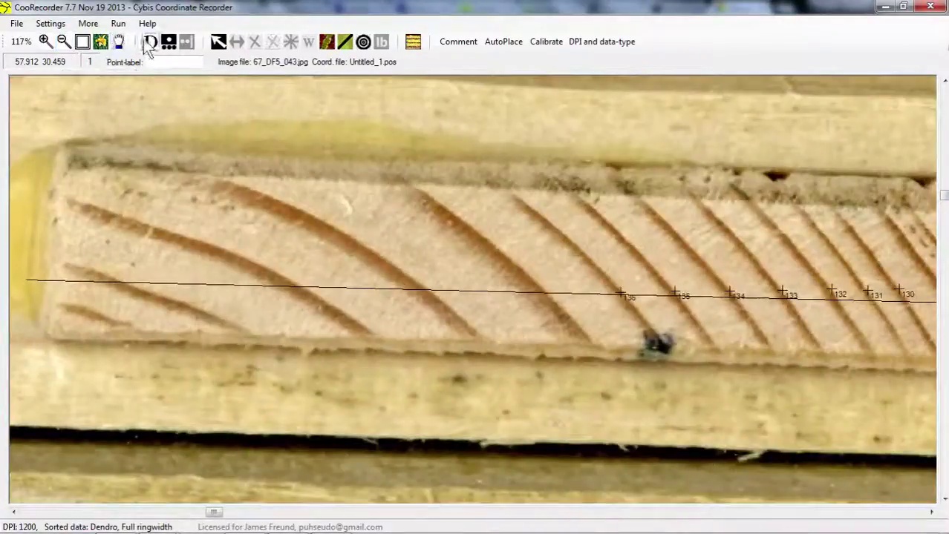
pyautogui.click(551, 297)
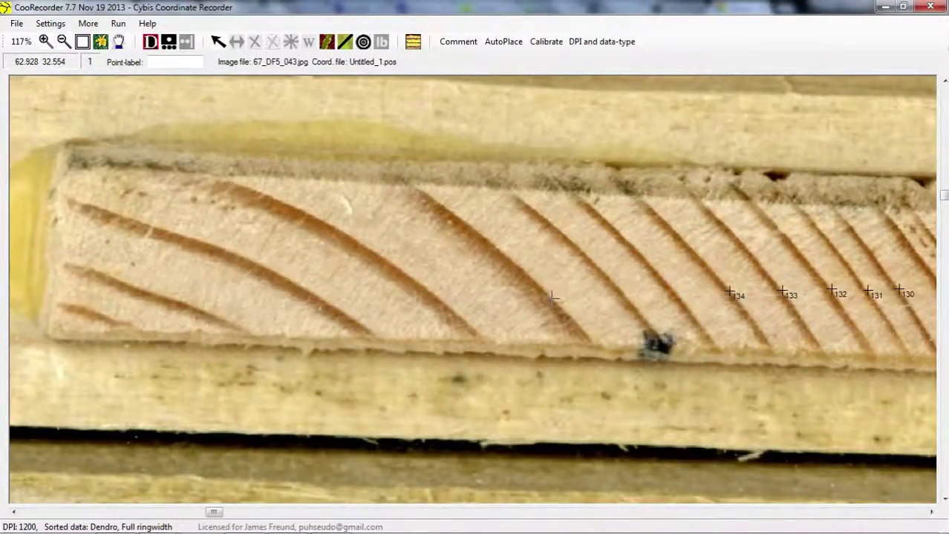
pyautogui.click(447, 305)
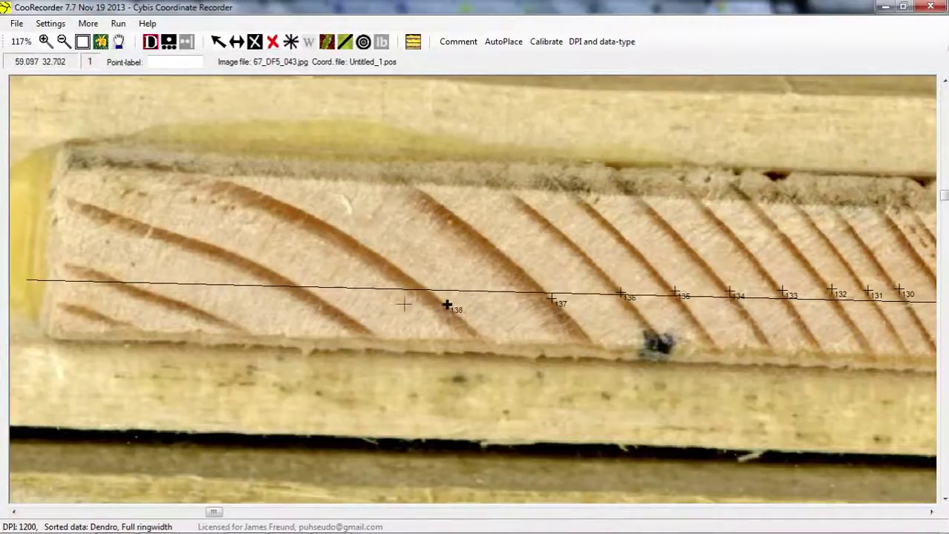
pyautogui.click(352, 317)
pyautogui.click(253, 338)
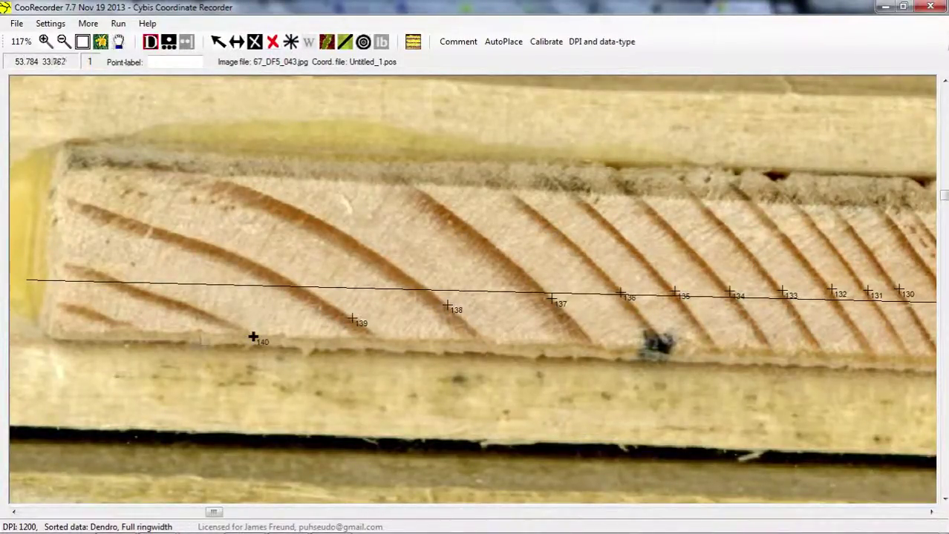
pyautogui.click(193, 350)
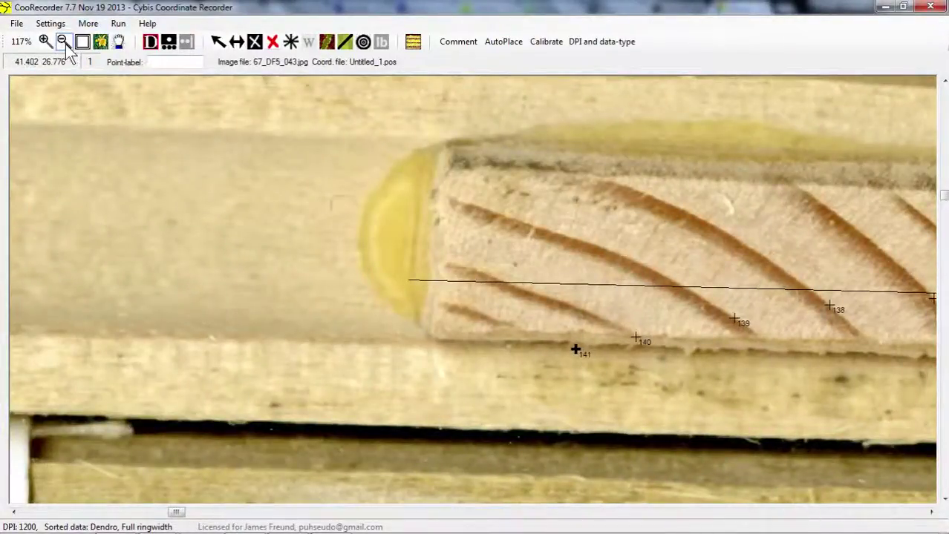
pyautogui.click(63, 41)
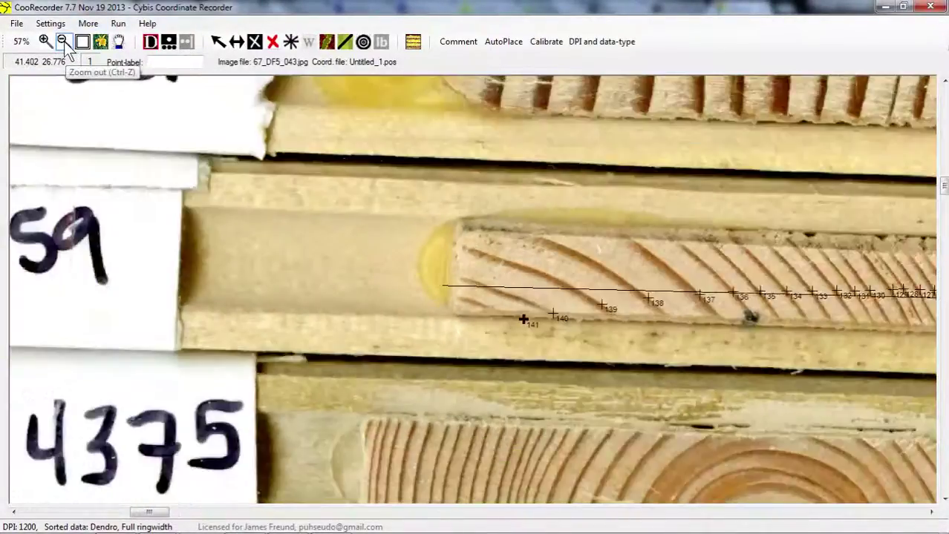
pyautogui.click(63, 42)
pyautogui.scroll(-3, 475, 289)
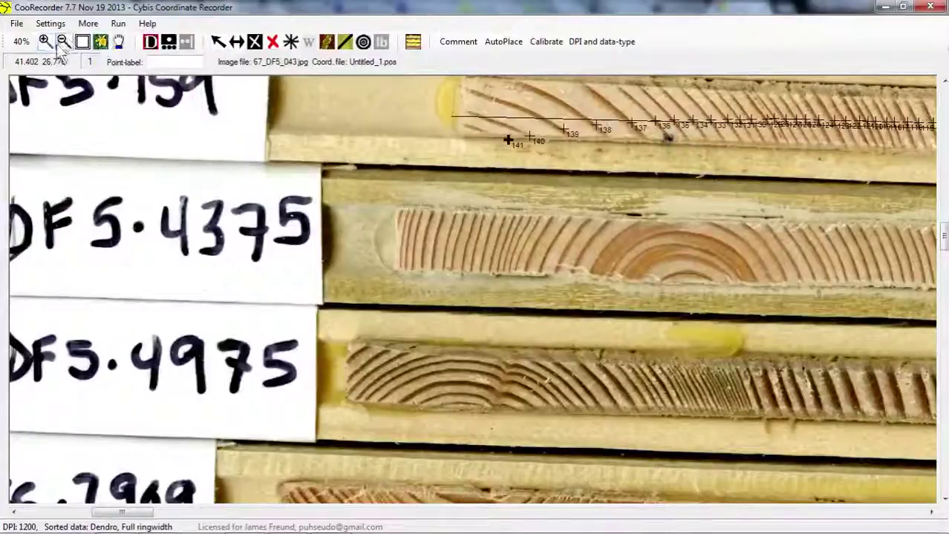
pyautogui.click(63, 42)
# - Place the pith below the core at 24.4 mm and accept an estimate of 8 years to pith
pyautogui.click(363, 41)
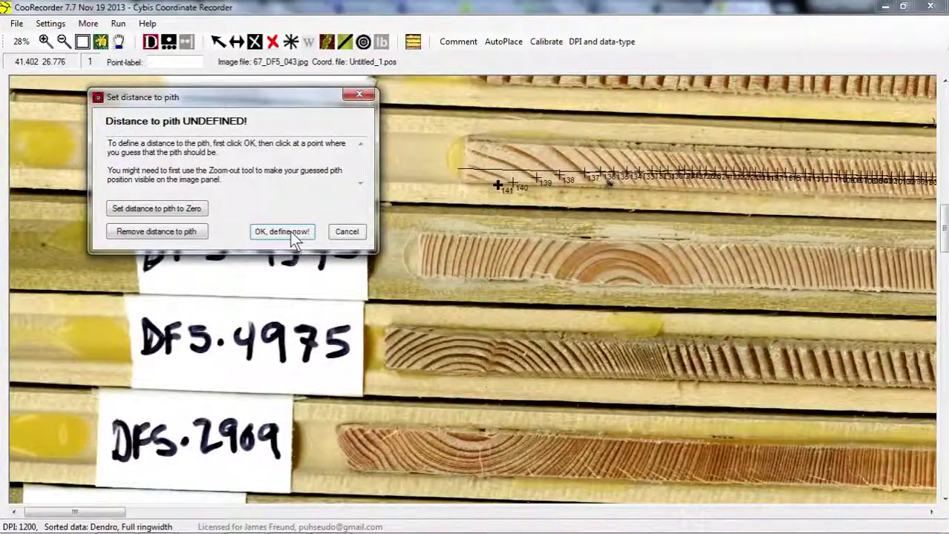
pyautogui.click(280, 232)
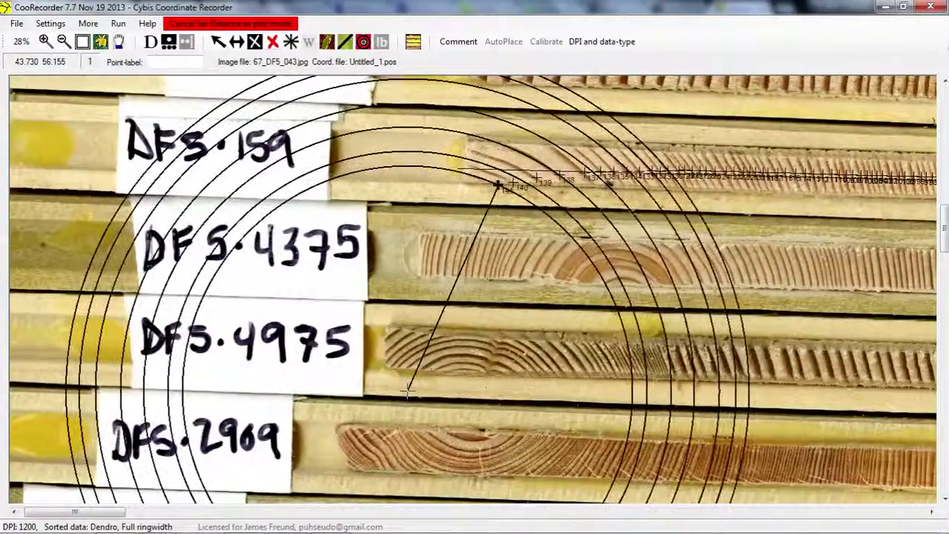
pyautogui.click(406, 392)
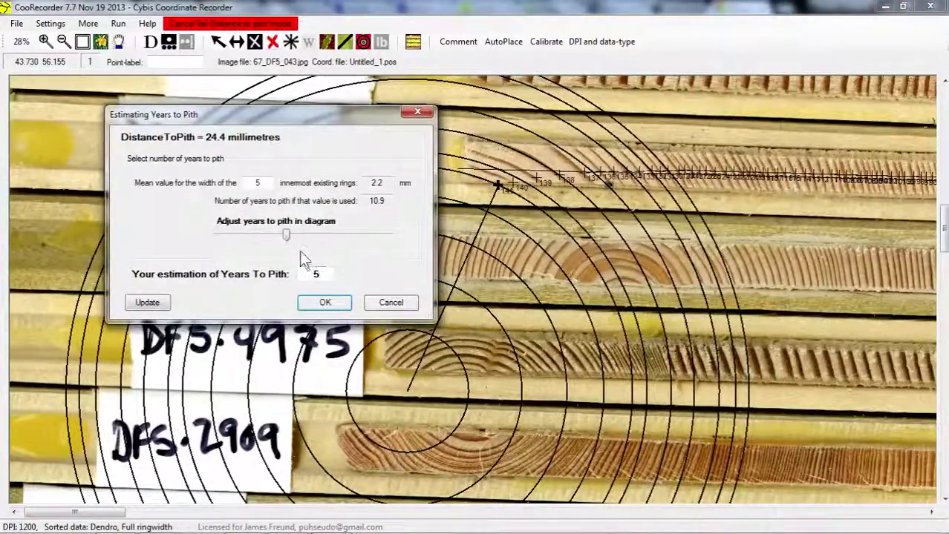
pyautogui.click(326, 236)
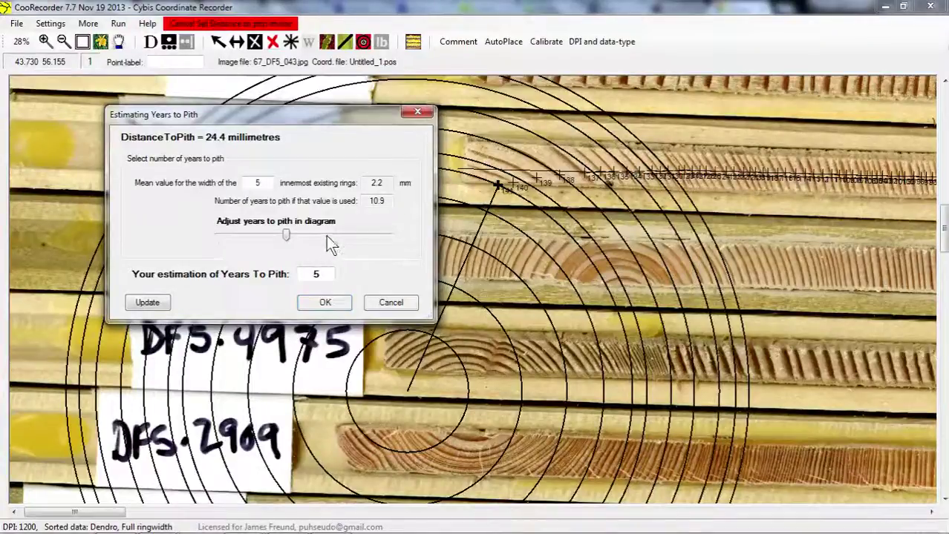
pyautogui.click(323, 233)
pyautogui.click(327, 231)
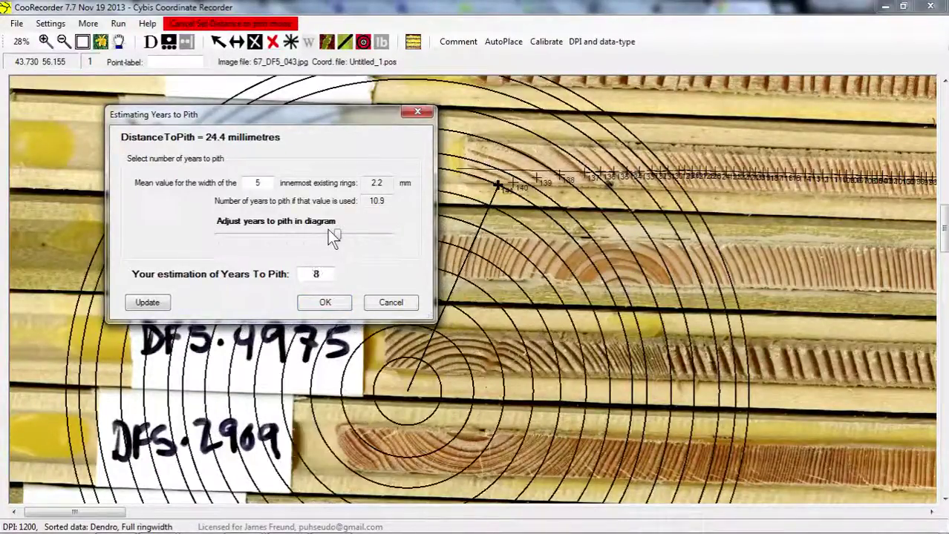
pyautogui.click(324, 305)
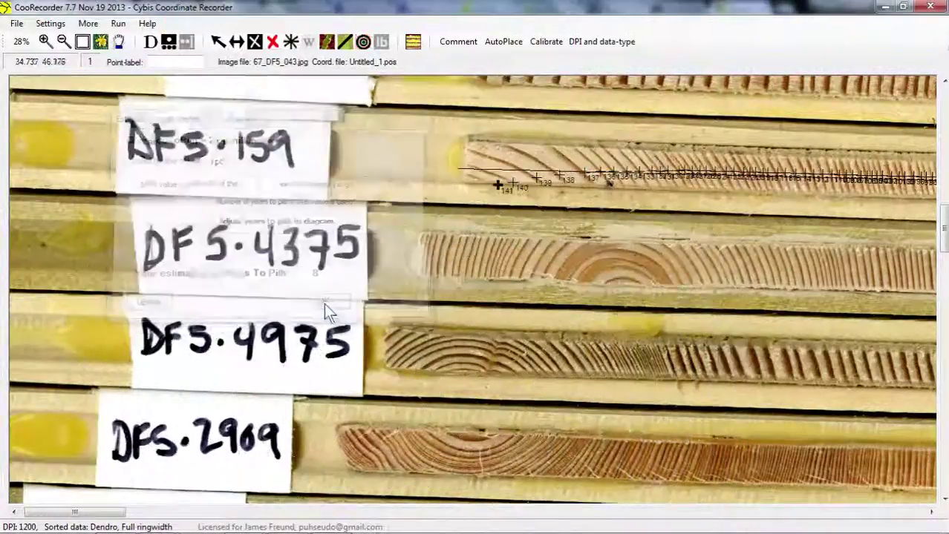
pyautogui.click(64, 41)
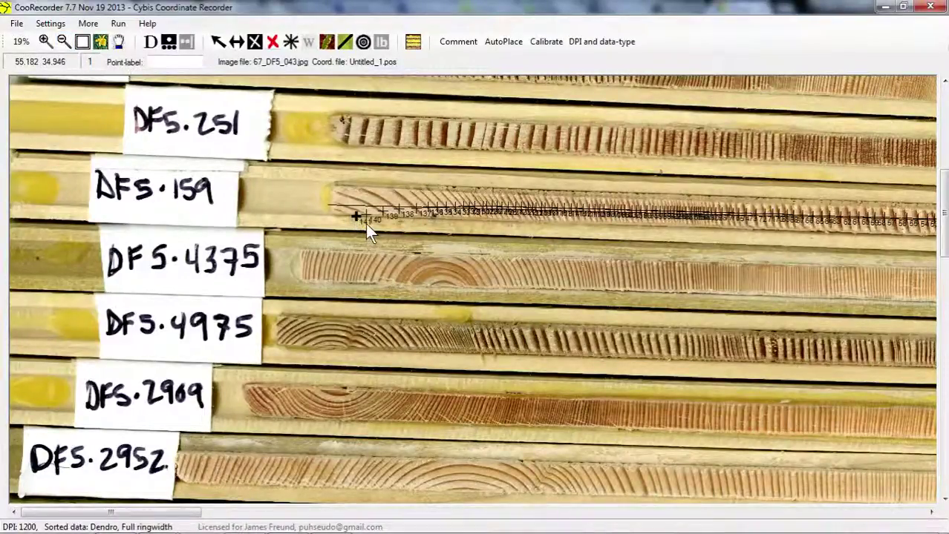
# - Save the ring coordinates as DF5_159.pos, renamed from DF5_251.pos, in the Dendro files folder
pyautogui.click(16, 24)
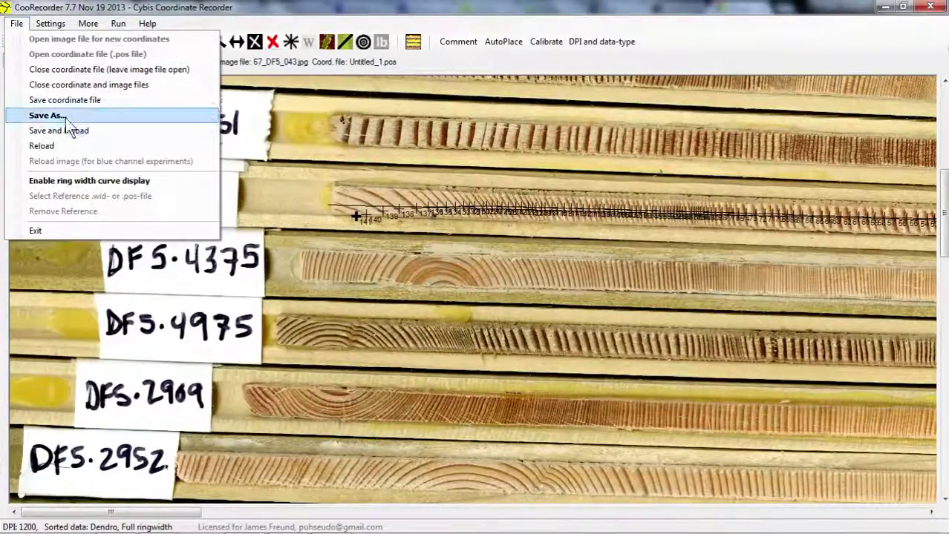
pyautogui.click(107, 100)
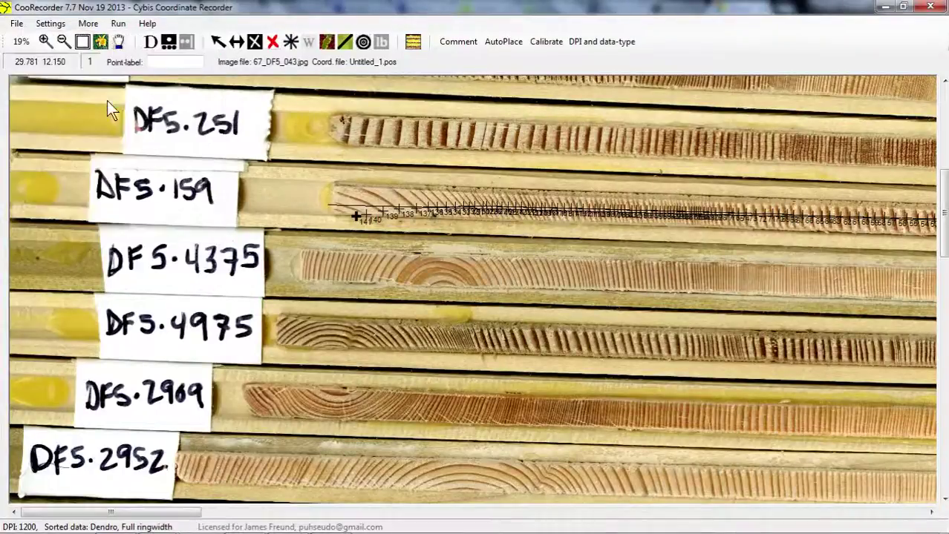
pyautogui.click(643, 209)
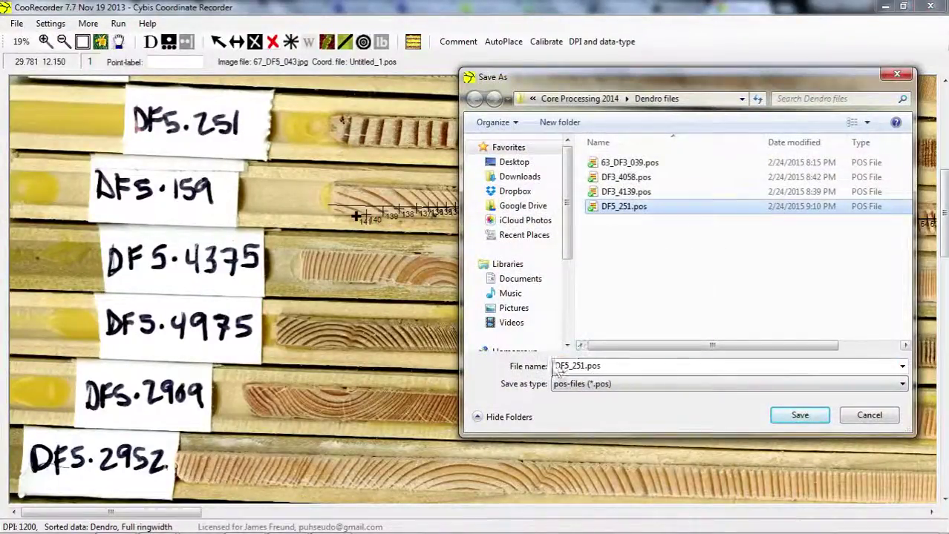
pyautogui.doubleClick(578, 367)
pyautogui.click(577, 366)
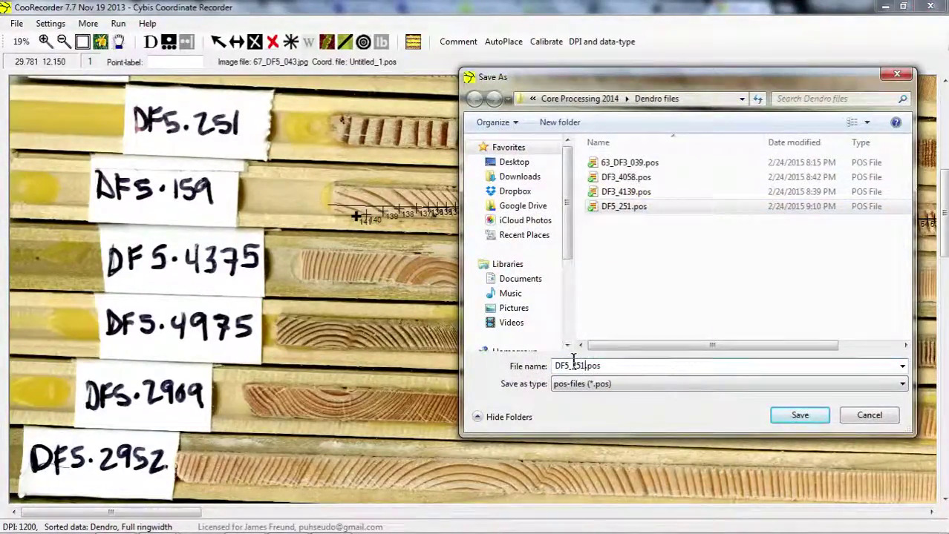
pyautogui.press('BackSpace')
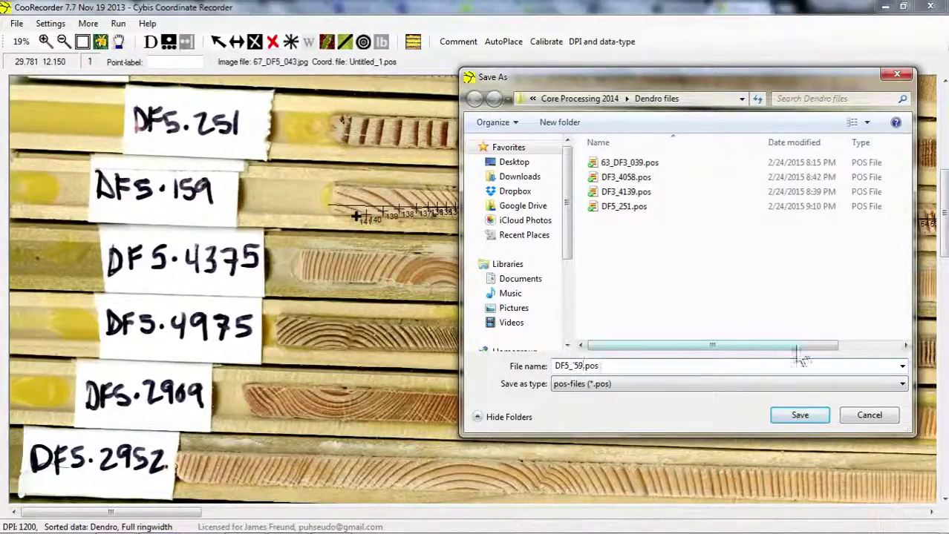
pyautogui.write('1')
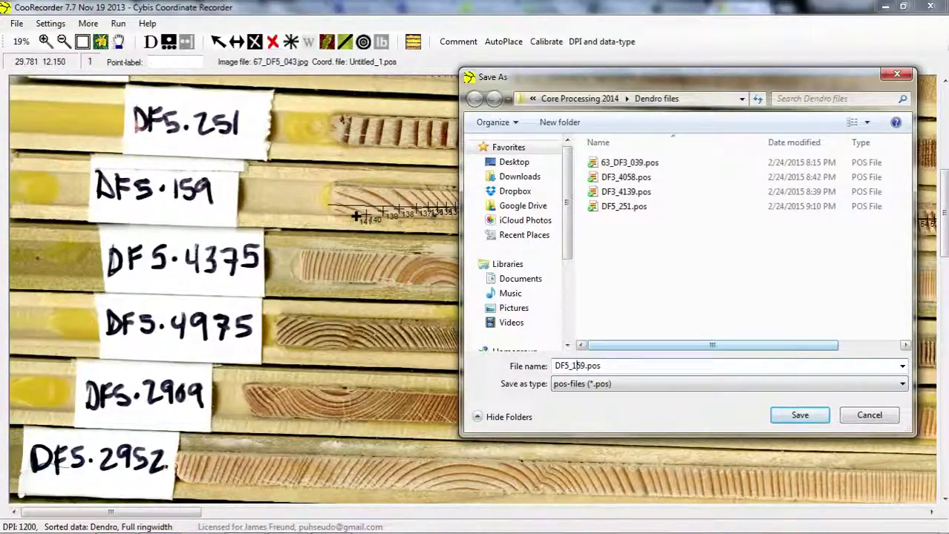
pyautogui.click(793, 422)
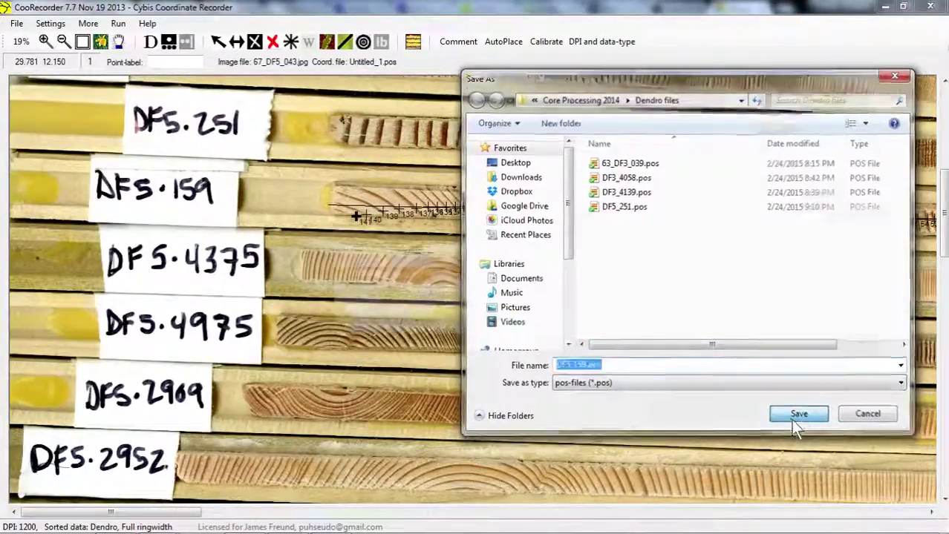
pyautogui.click(594, 325)
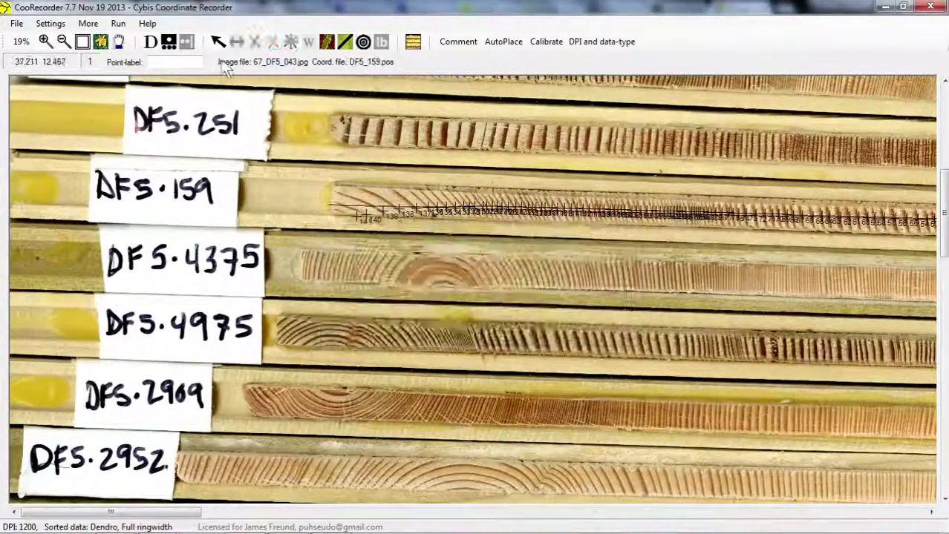
# - Fit the scan on screen, then close the DF5_159.pos coordinates and the image file together
pyautogui.click(79, 44)
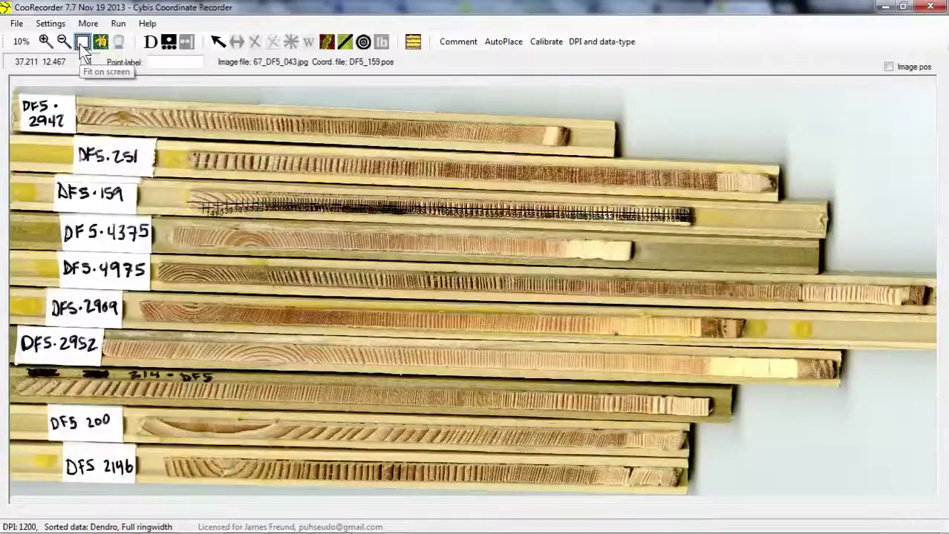
pyautogui.click(16, 23)
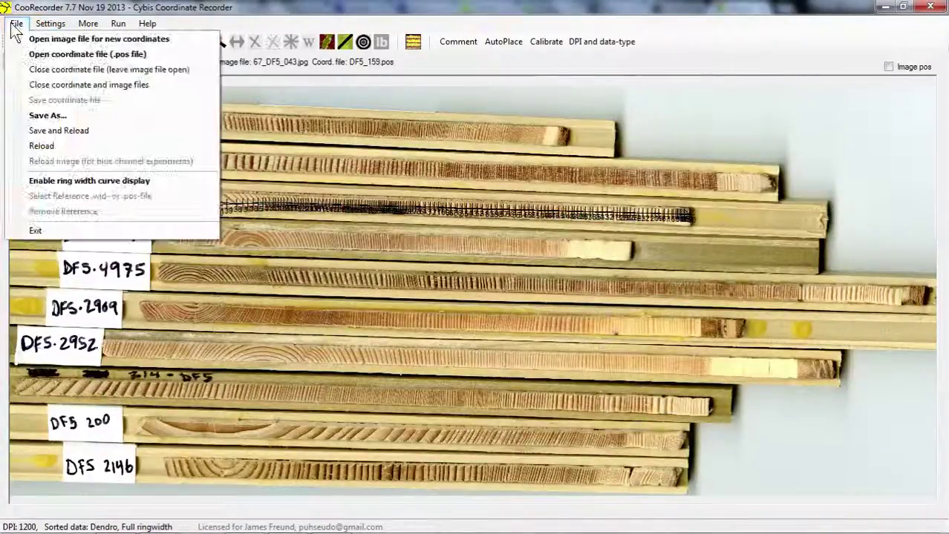
pyautogui.click(81, 87)
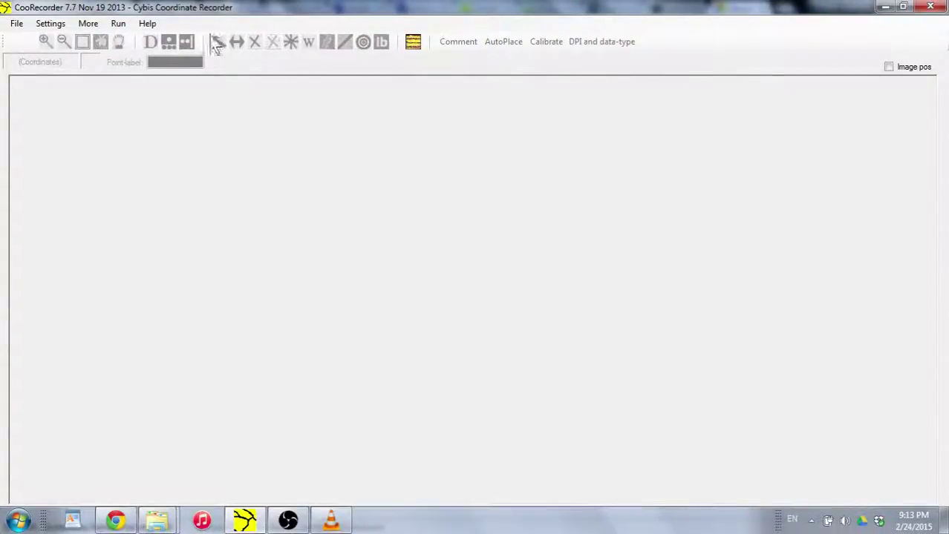
pyautogui.click(288, 519)
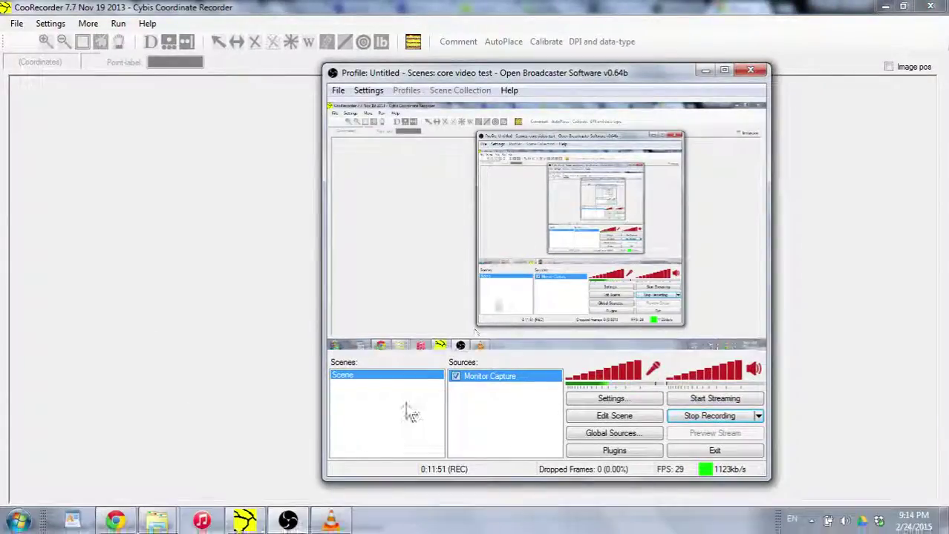